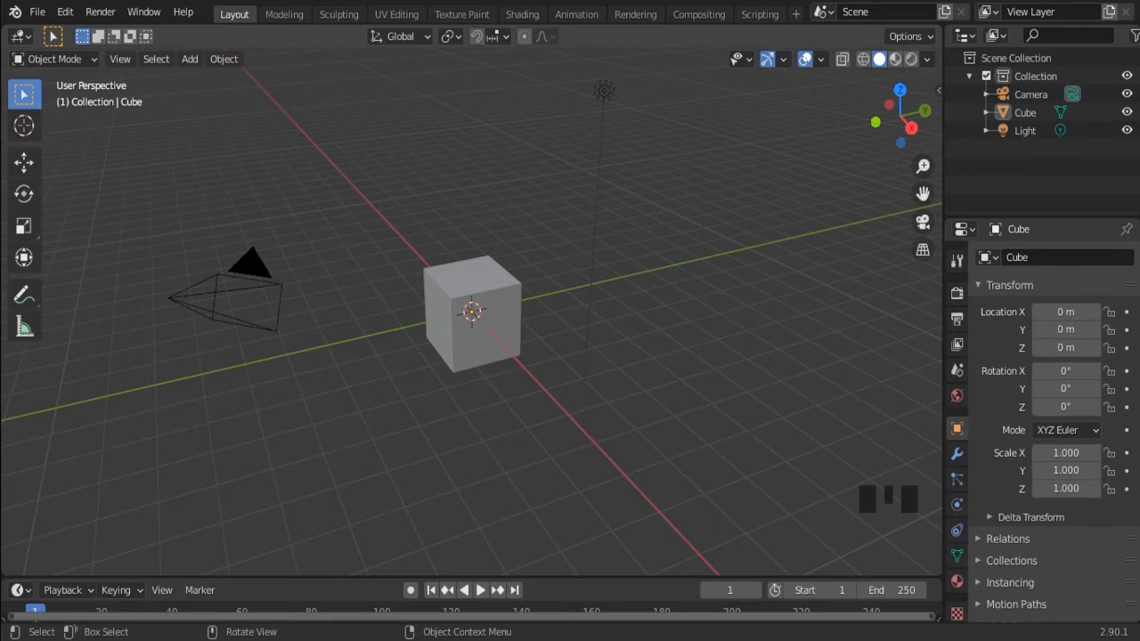
# Examine the default cube and its surroundings from various distances and viewing angles.
pyautogui.scroll(6, 472, 312)
pyautogui.scroll(-7, 472, 312)
pyautogui.scroll(8, 473, 312)
pyautogui.scroll(-4, 472, 312)
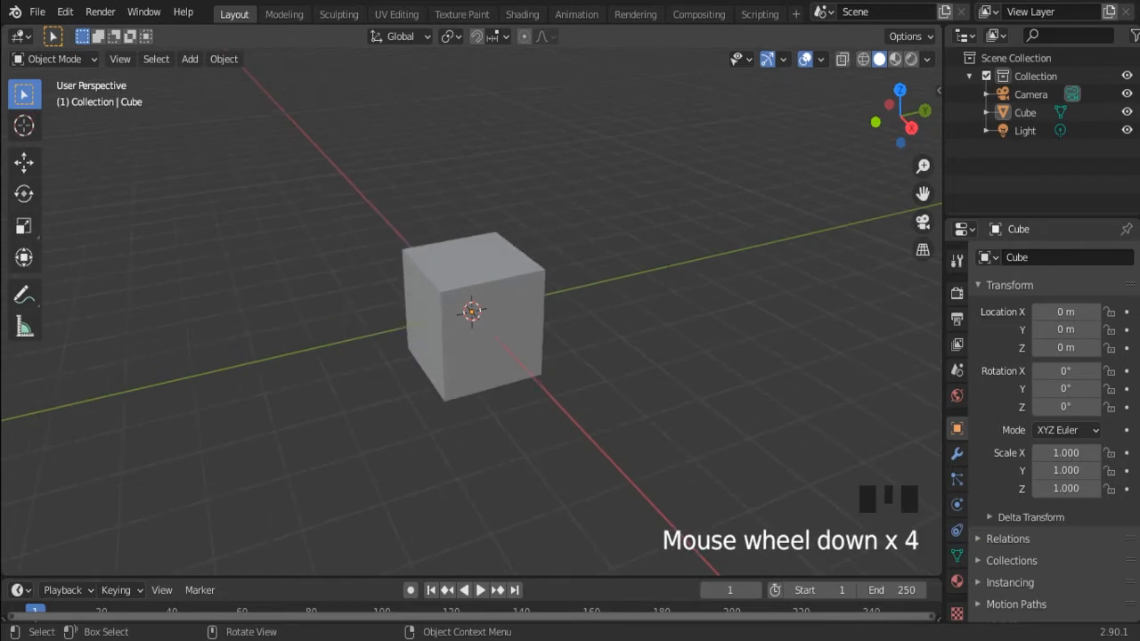
pyautogui.moveTo(525, 293); pyautogui.dragTo(497, 279, button='middle')
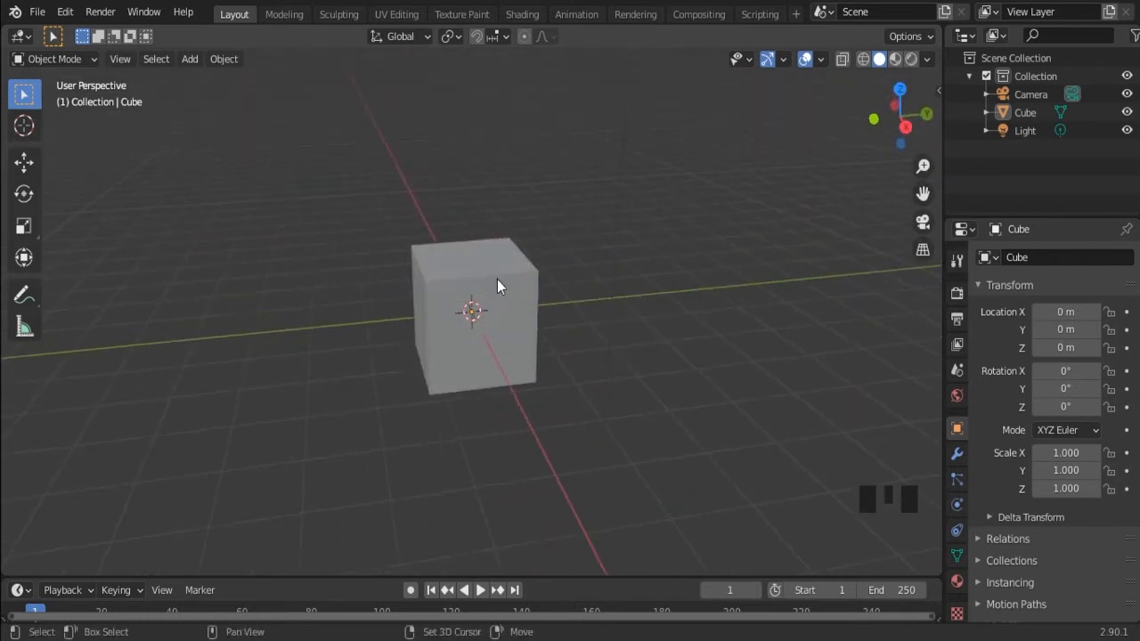
pyautogui.keyDown('shift'); pyautogui.moveTo(567, 268); pyautogui.dragTo(739, 318, button='middle'); pyautogui.keyUp('shift')
pyautogui.scroll(3, 670, 300)
pyautogui.keyDown('shift'); pyautogui.moveTo(811, 374); pyautogui.dragTo(202, 178, button='middle'); pyautogui.keyUp('shift')
pyautogui.scroll(2, 204, 178)
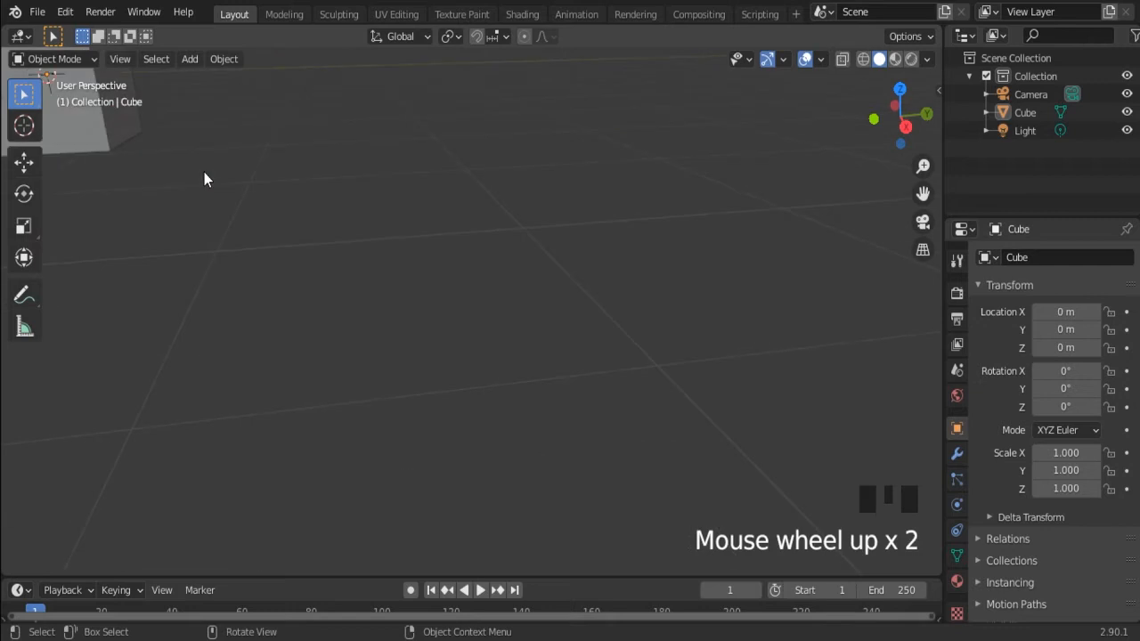
pyautogui.scroll(-1, 204, 178)
pyautogui.scroll(1, 196, 174)
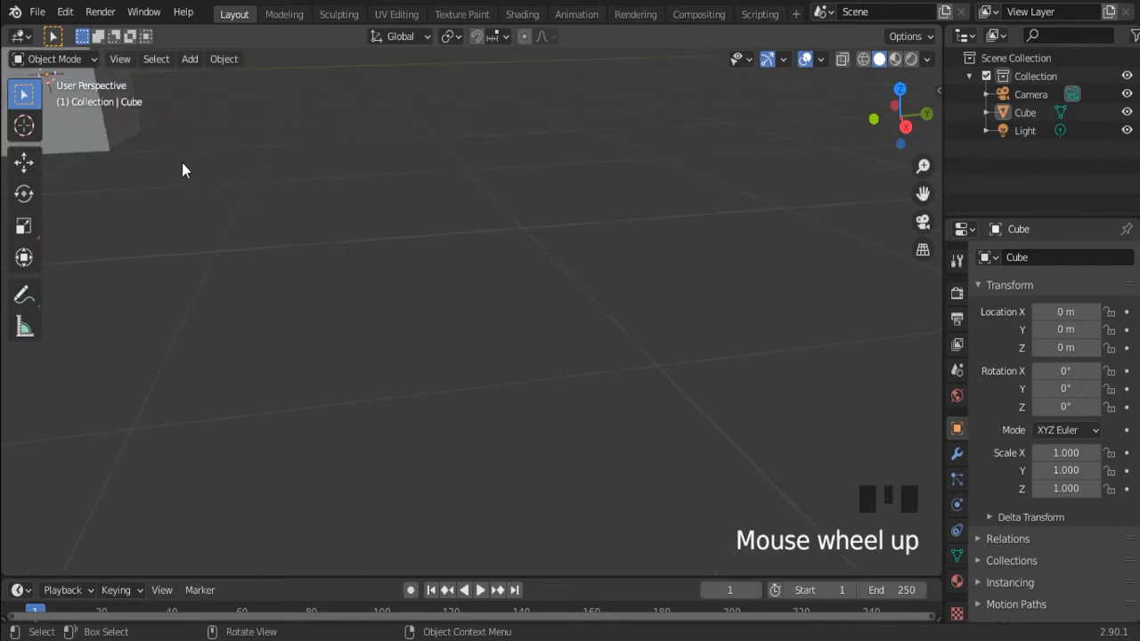
# Select the cube and frame it in the 3D view at a comfortable distance.
pyautogui.click(113, 135)
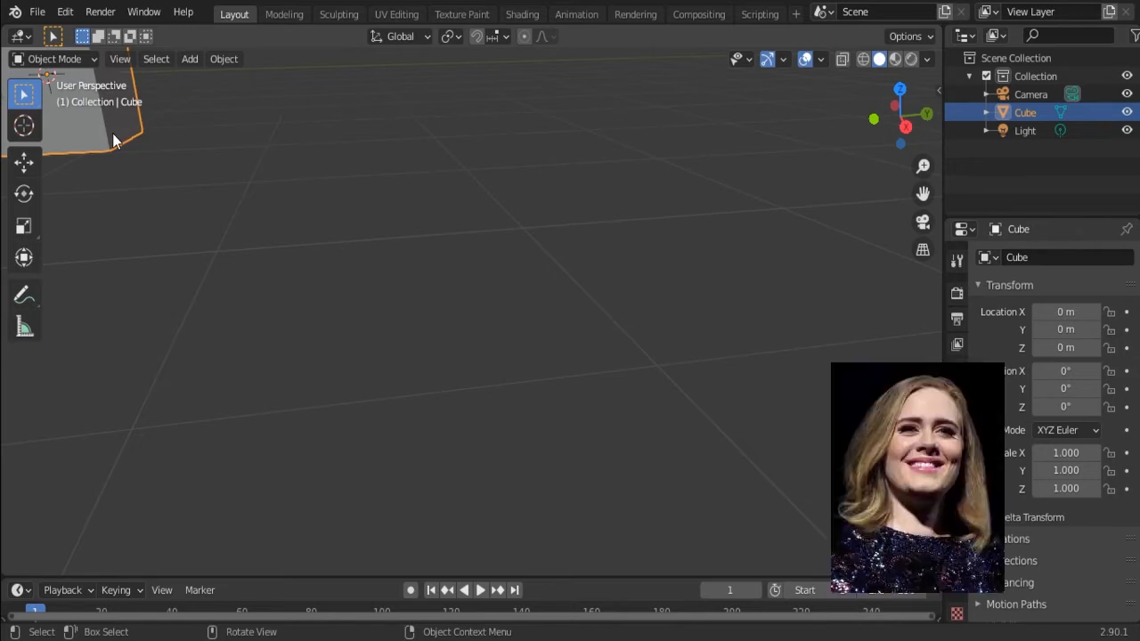
pyautogui.press('KP_Decimal')
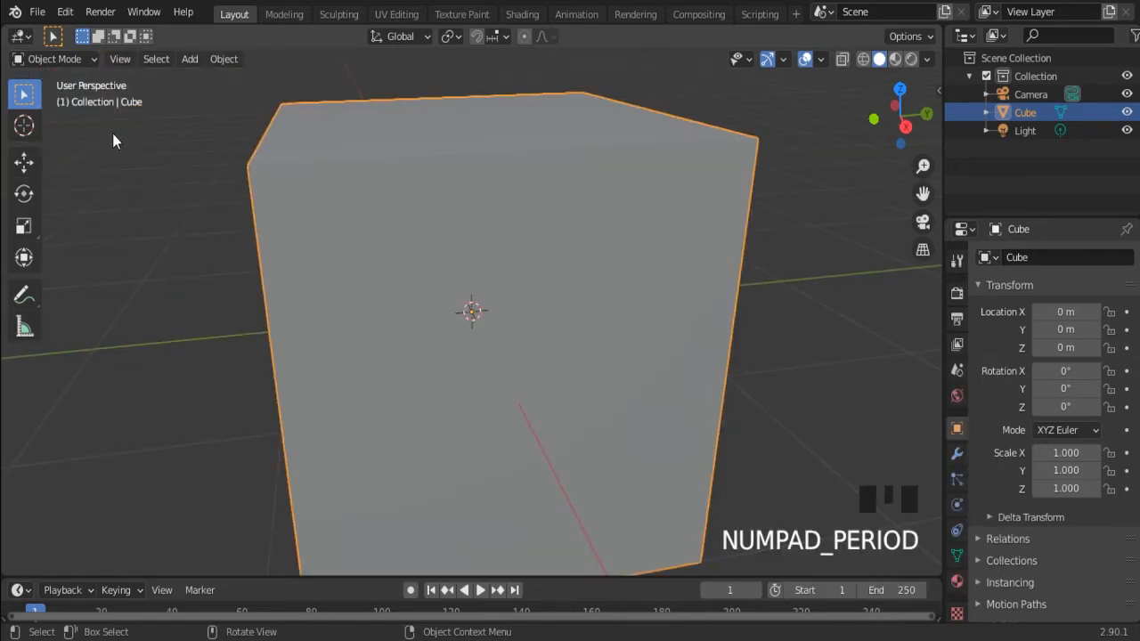
pyautogui.scroll(-1, 481, 230)
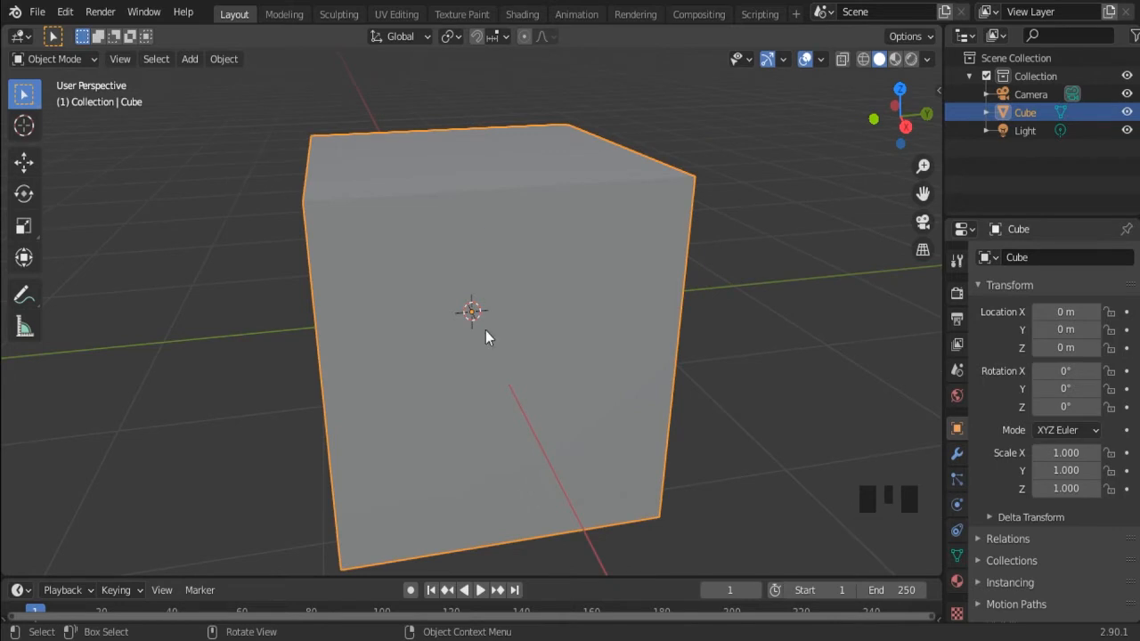
pyautogui.scroll(-3, 420, 302)
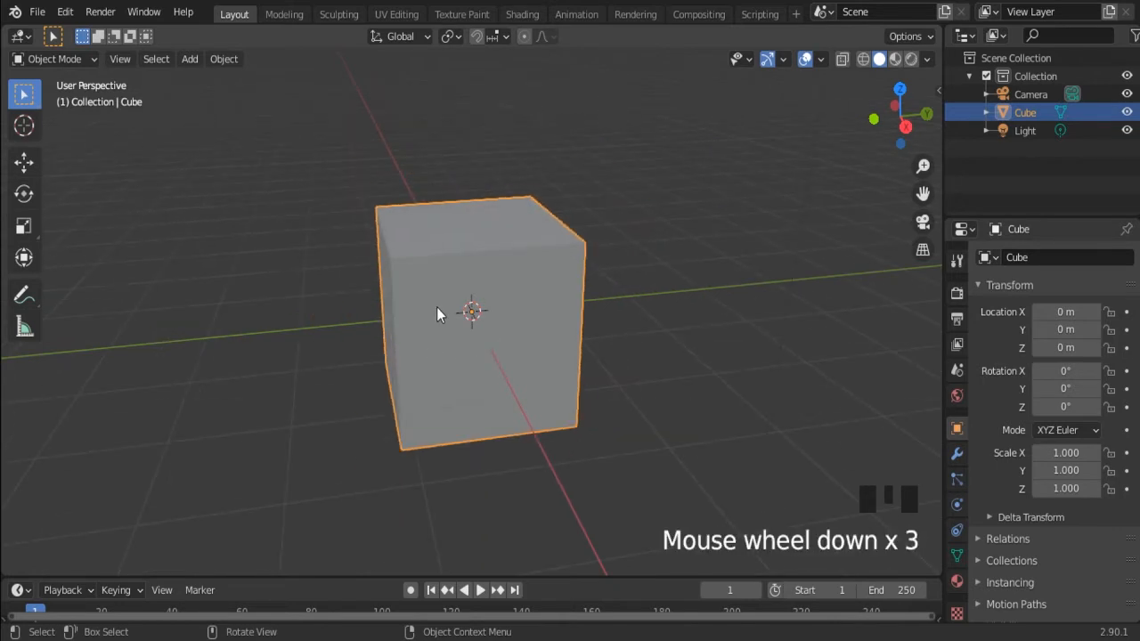
# Try the free move, rotate and scale transforms on the cube, cancelling each one.
pyautogui.press('g')
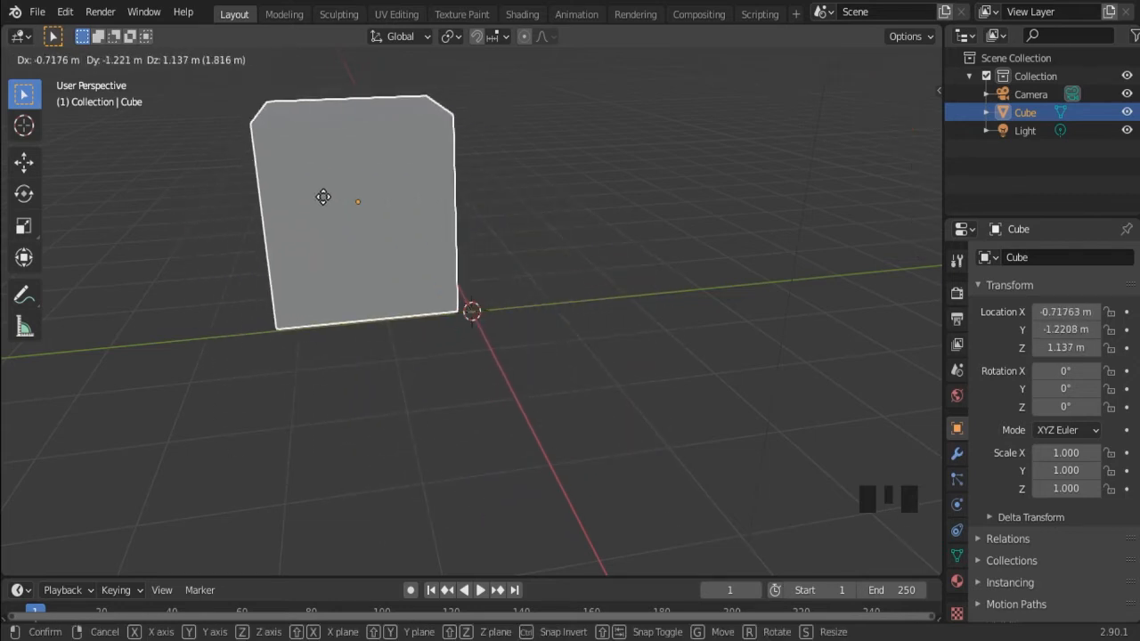
pyautogui.rightClick(323, 197)
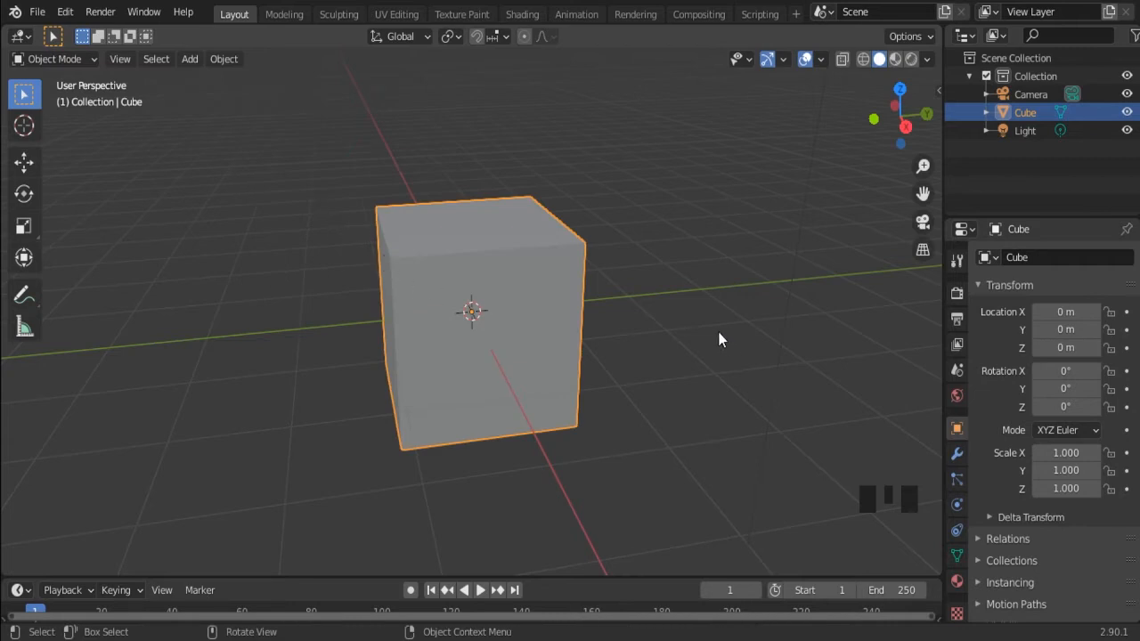
pyautogui.press('r')
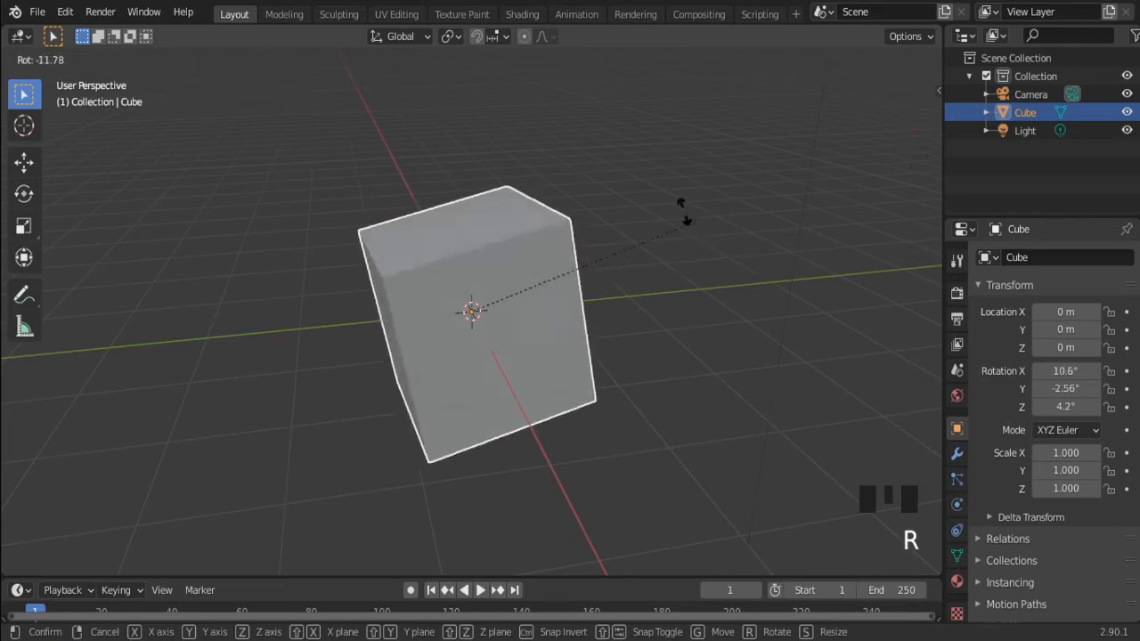
pyautogui.rightClick(746, 332)
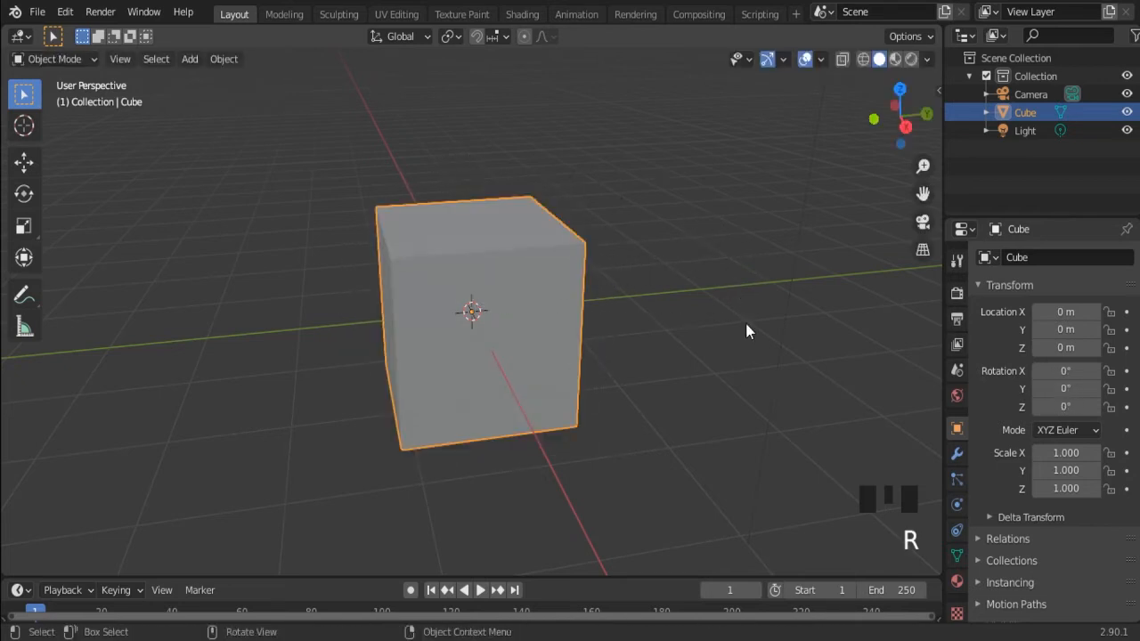
pyautogui.press('s')
pyautogui.rightClick(775, 283)
# Try axis-constrained transforms on the cube: move along X, scale along Z and rotate about Y, cancelling each one.
pyautogui.press('g')
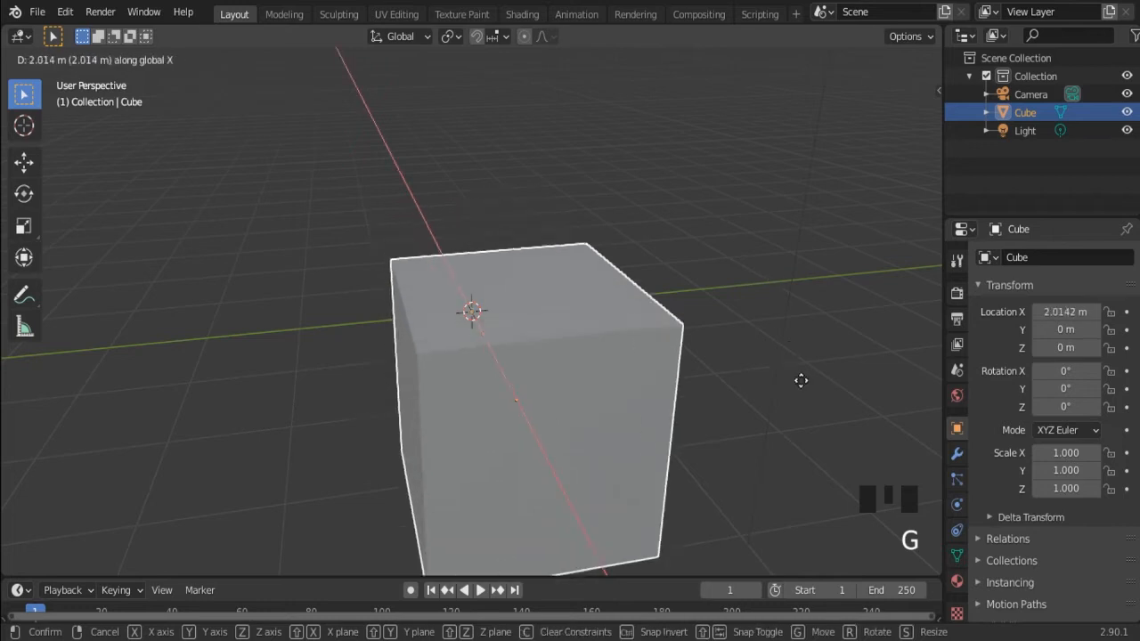
pyautogui.rightClick(627, 219)
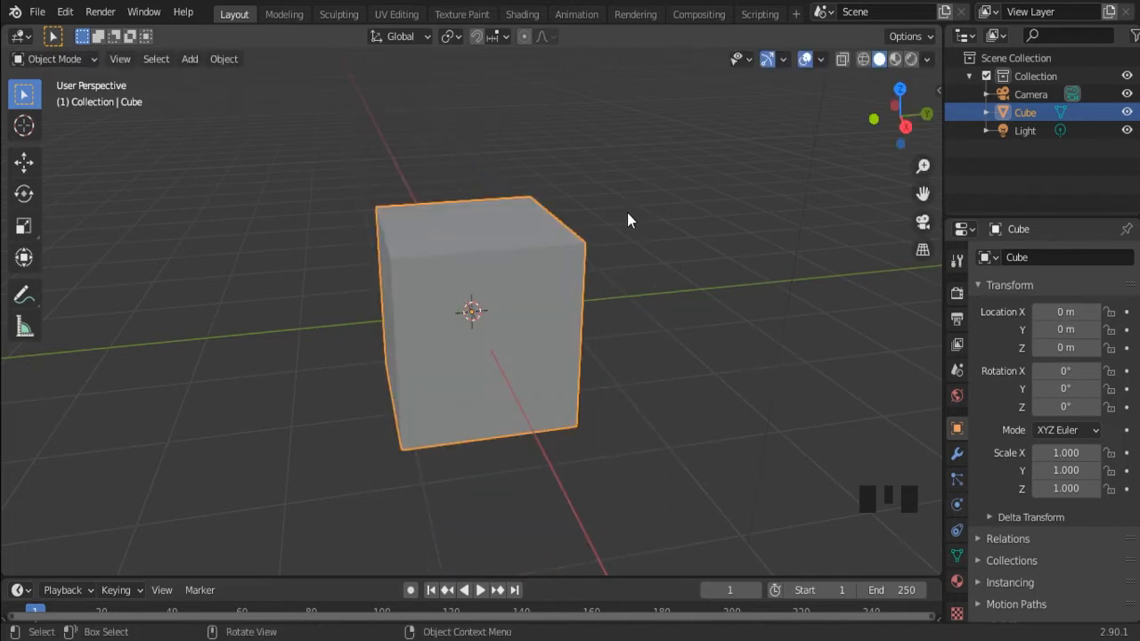
pyautogui.press('s')
pyautogui.press('z')
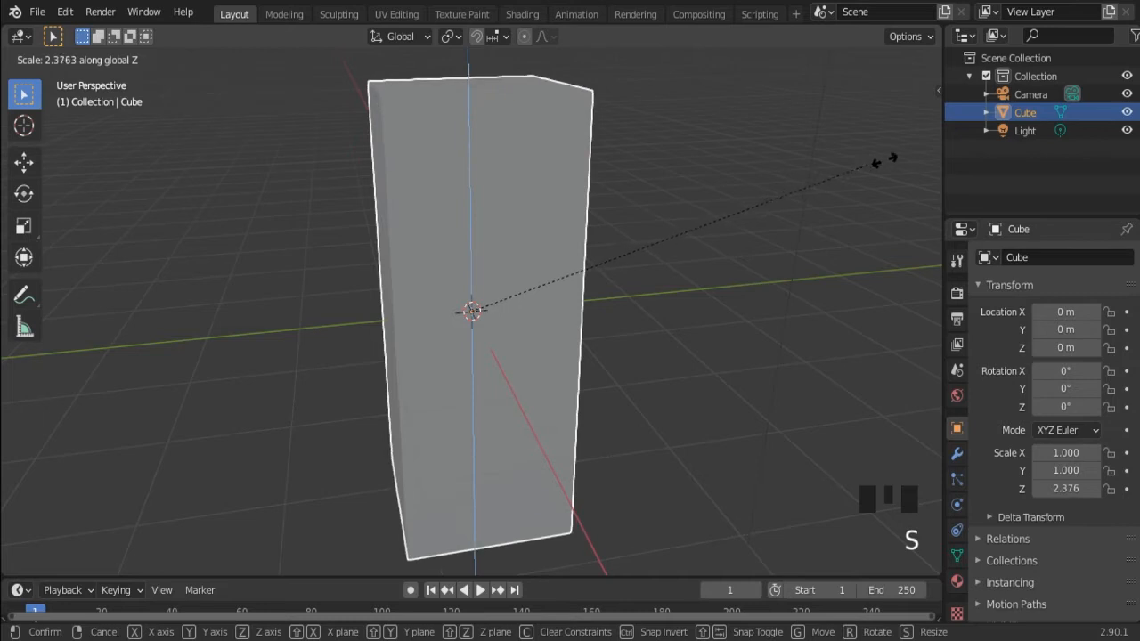
pyautogui.rightClick(758, 178)
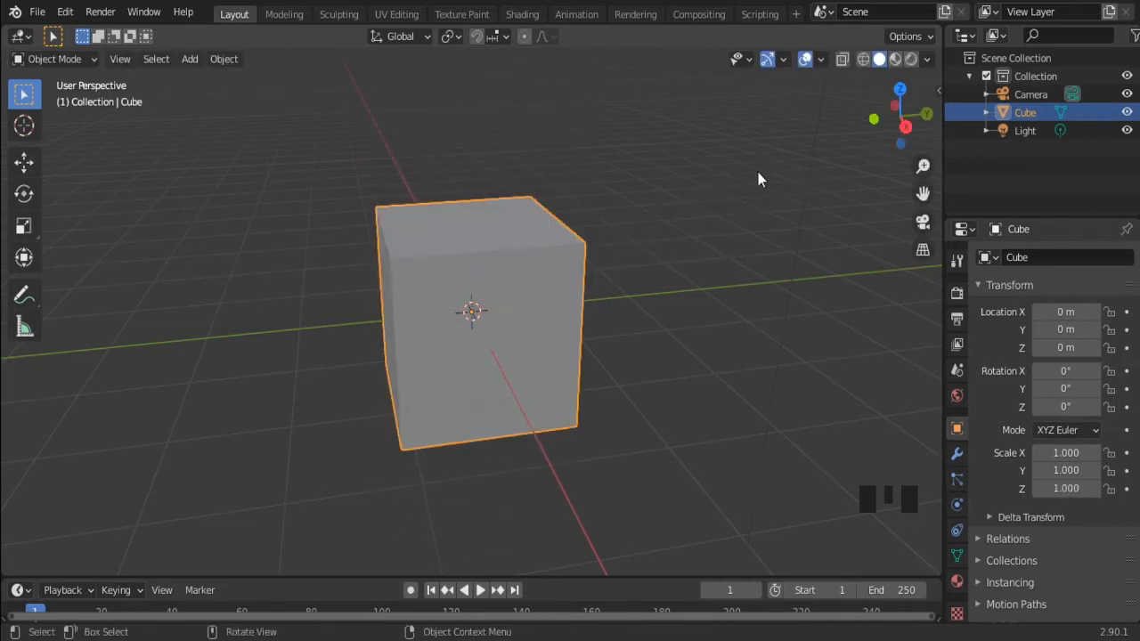
pyautogui.press('r')
pyautogui.press('y')
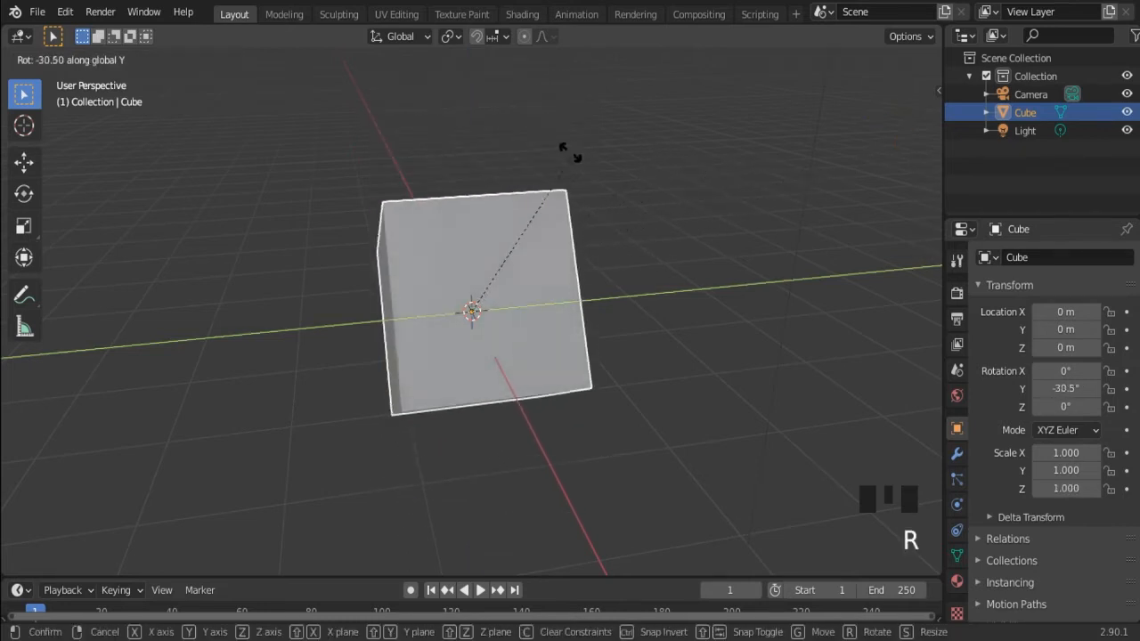
pyautogui.rightClick(494, 158)
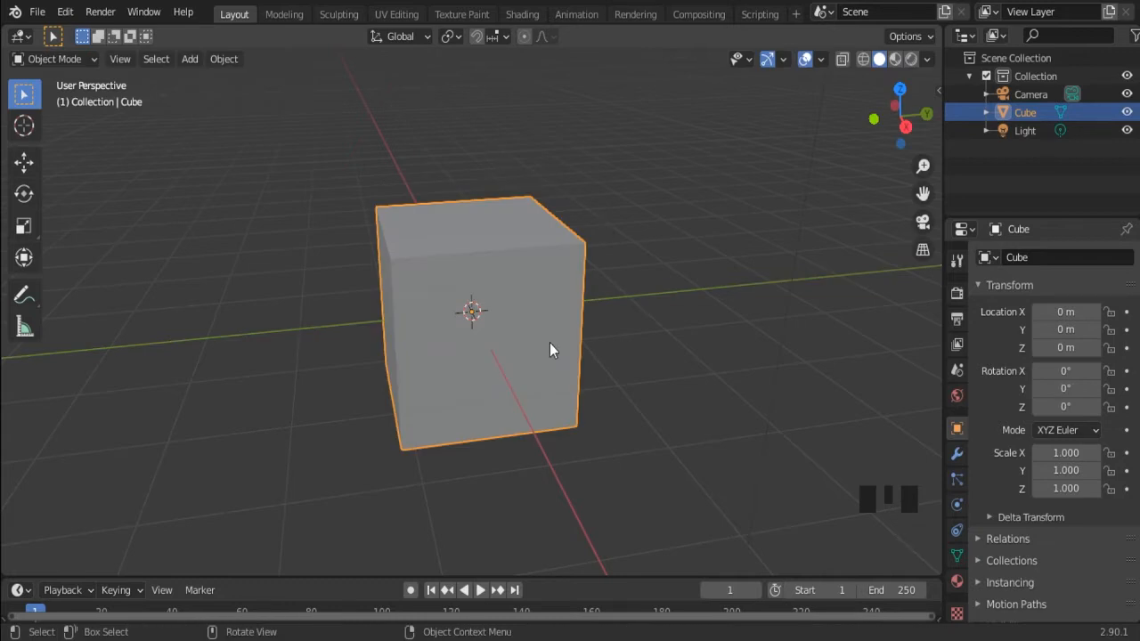
# Enter Edit Mode on the cube and try selecting vertices and individual edges.
pyautogui.press('Tab')
pyautogui.moveTo(431, 296); pyautogui.dragTo(481, 279, button='middle')
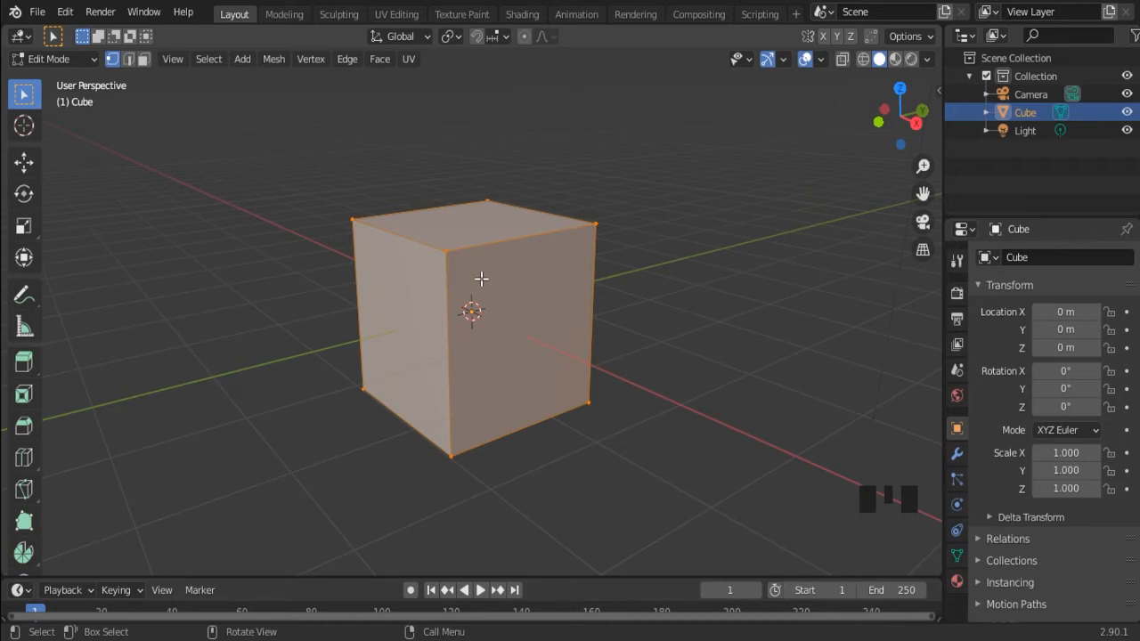
pyautogui.moveTo(425, 220); pyautogui.dragTo(439, 259)
pyautogui.moveTo(332, 190); pyautogui.dragTo(500, 311)
pyautogui.press('2')
pyautogui.click(423, 238)
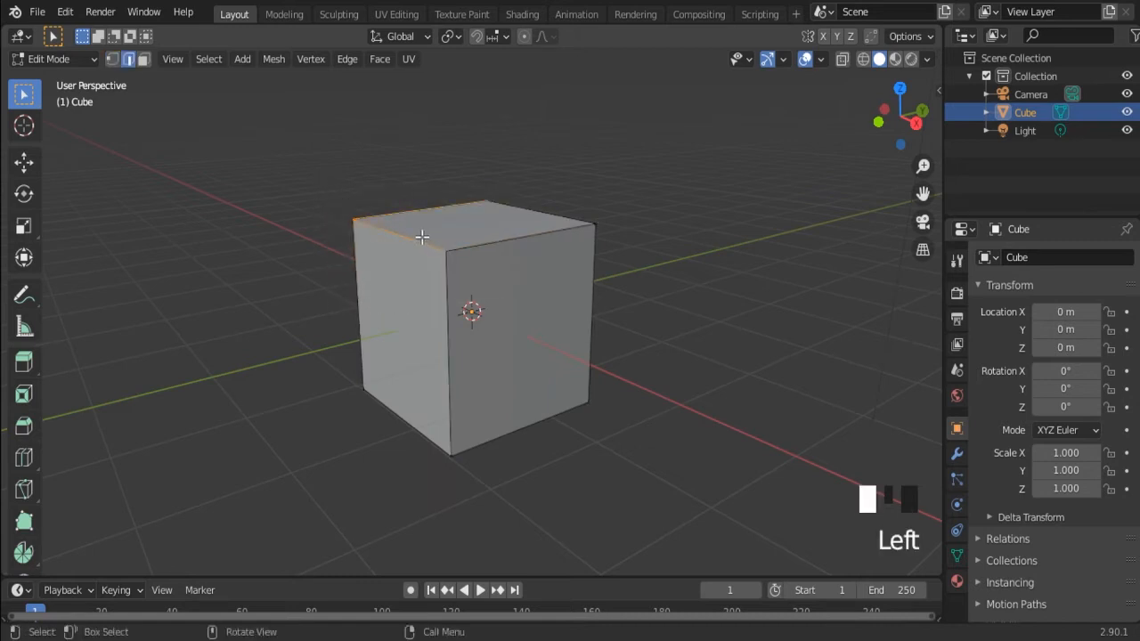
pyautogui.click(476, 244)
pyautogui.click(448, 285)
# Try extruding the cube's side face outward in face selection mode, and undo the extrusion.
pyautogui.press('3')
pyautogui.doubleClick(401, 283)
pyautogui.click(492, 292)
pyautogui.click(428, 311)
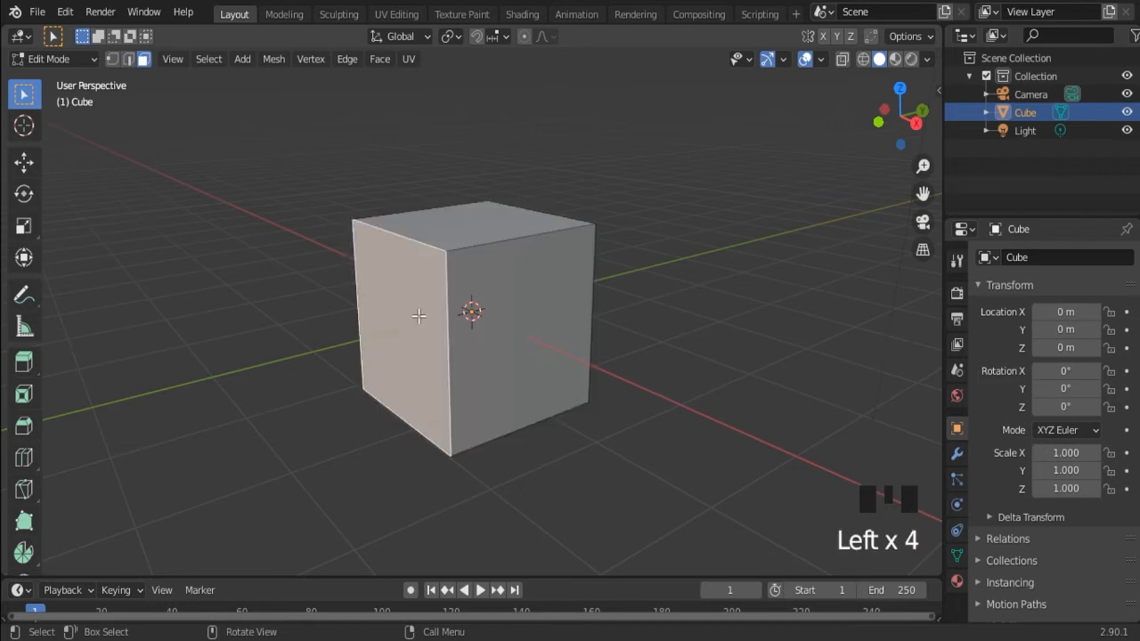
pyautogui.press('e')
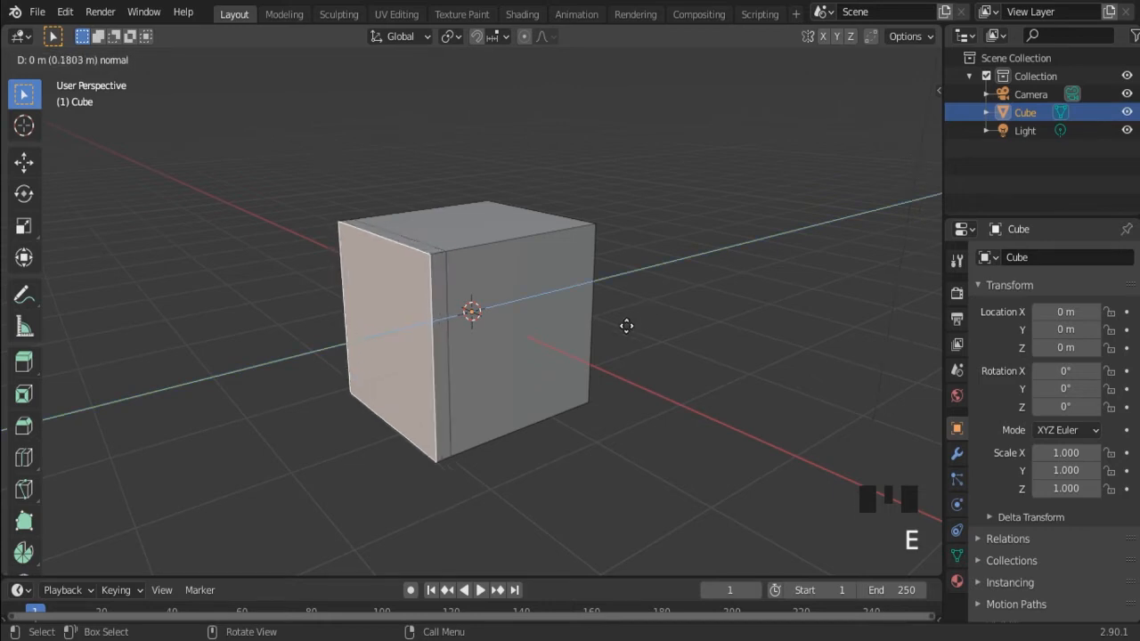
pyautogui.click(459, 354)
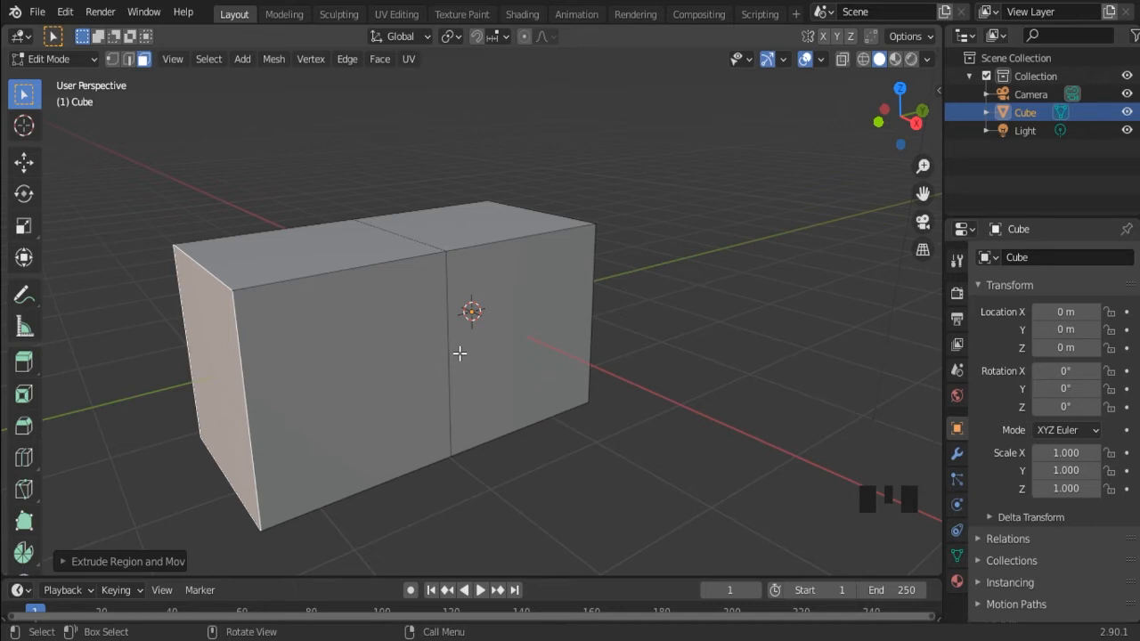
pyautogui.hotkey('ctrl', 'z')
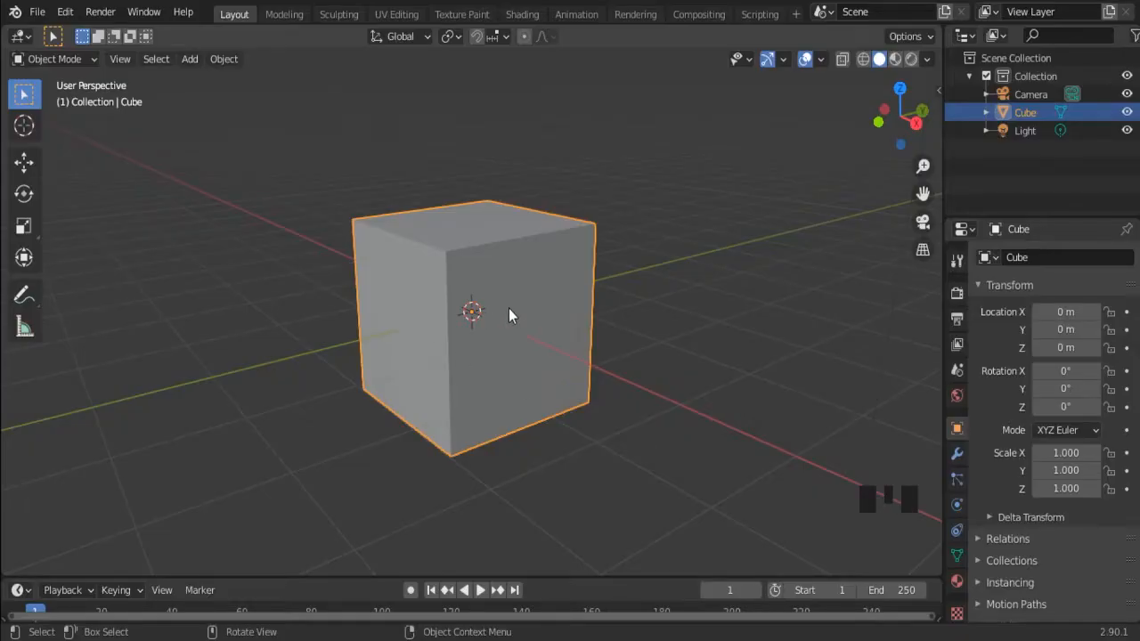
# Delete the default cube from the scene in Object Mode.
pyautogui.scroll(2, 509, 309)
pyautogui.click(531, 319)
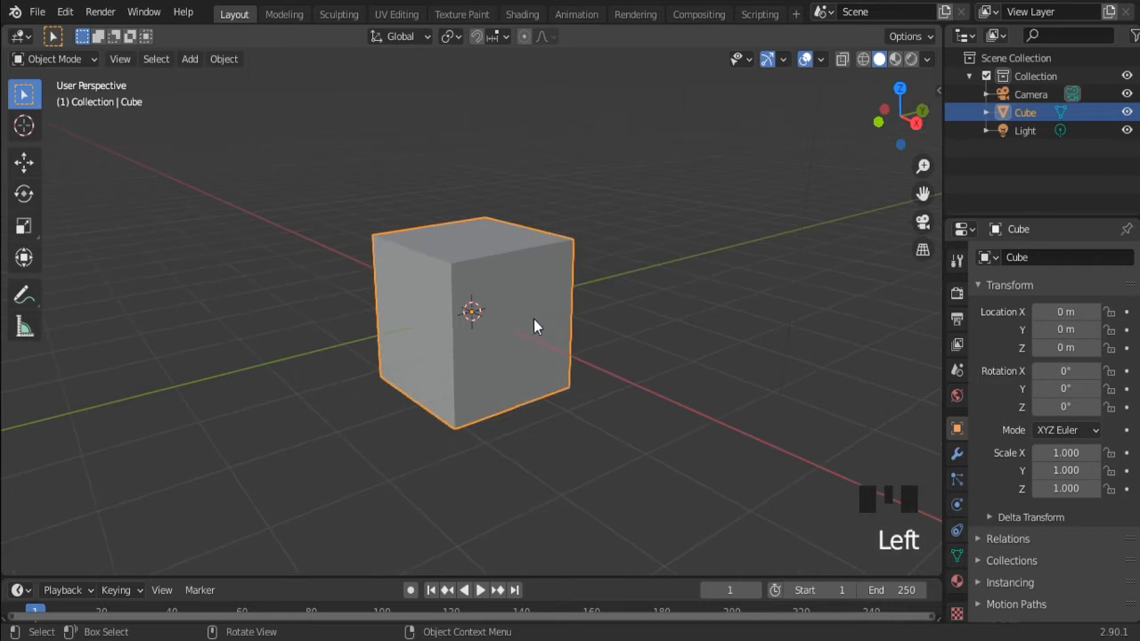
pyautogui.press('Delete')
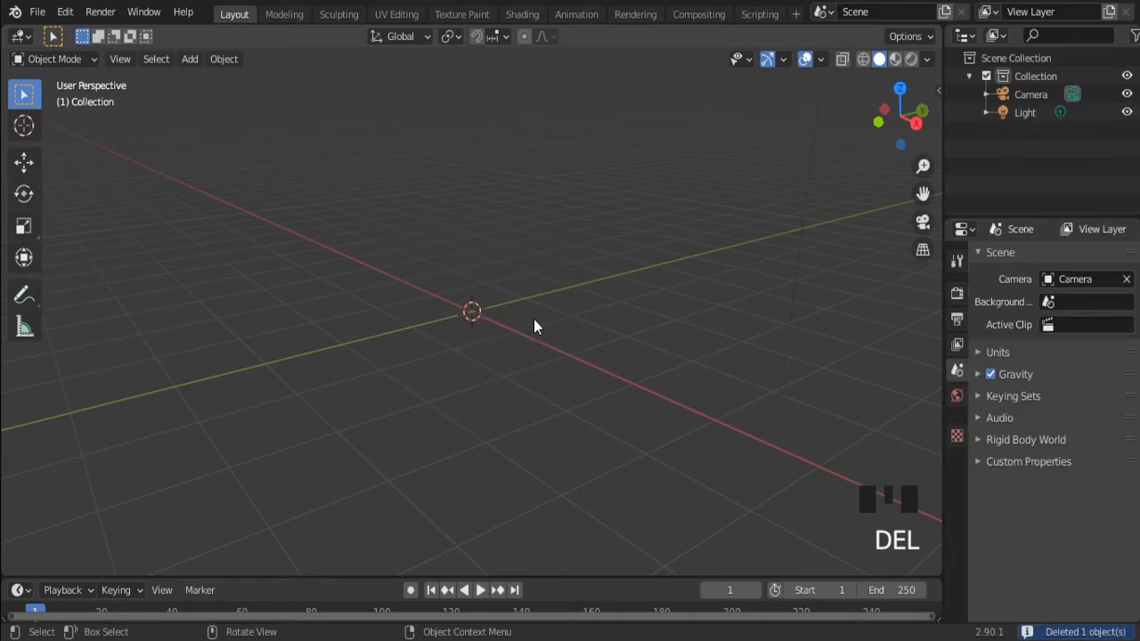
# Add a cylinder mesh at the world origin.
pyautogui.hotkey('shift', 'a')
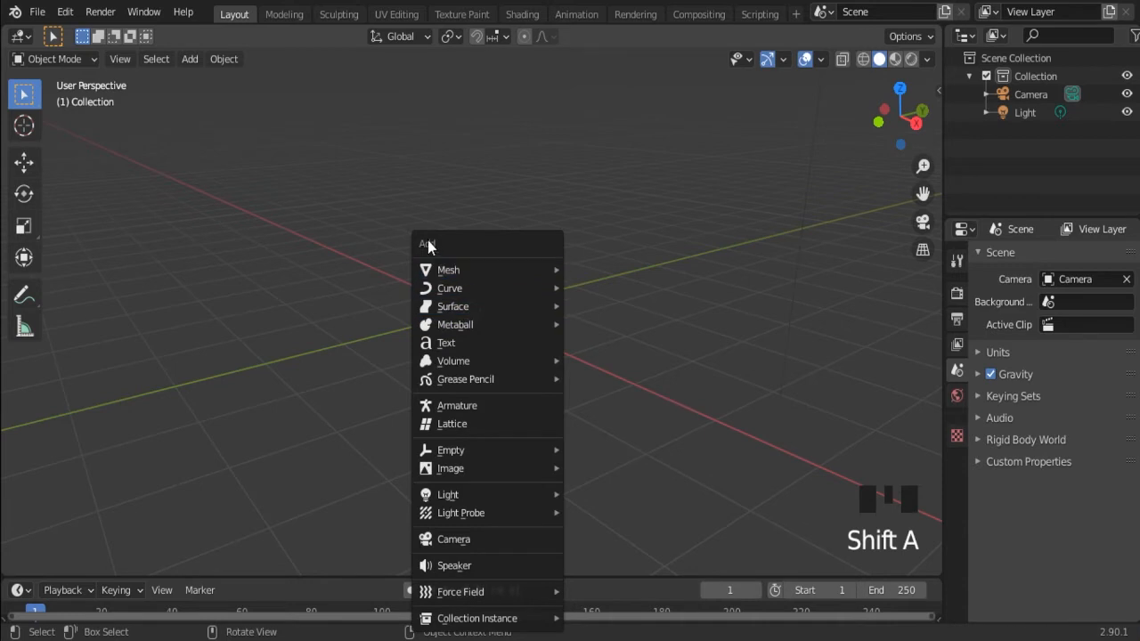
pyautogui.moveTo(466, 273)
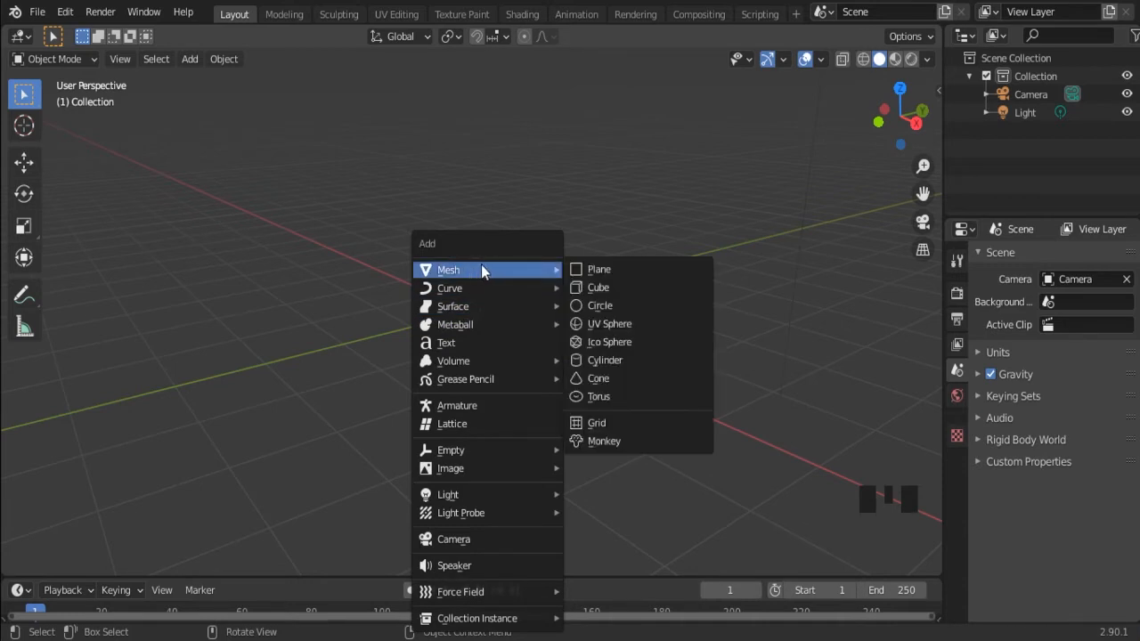
pyautogui.click(630, 360)
pyautogui.scroll(-2, 472, 311)
pyautogui.scroll(5, 472, 313)
pyautogui.moveTo(472, 313); pyautogui.dragTo(532, 338, button='middle')
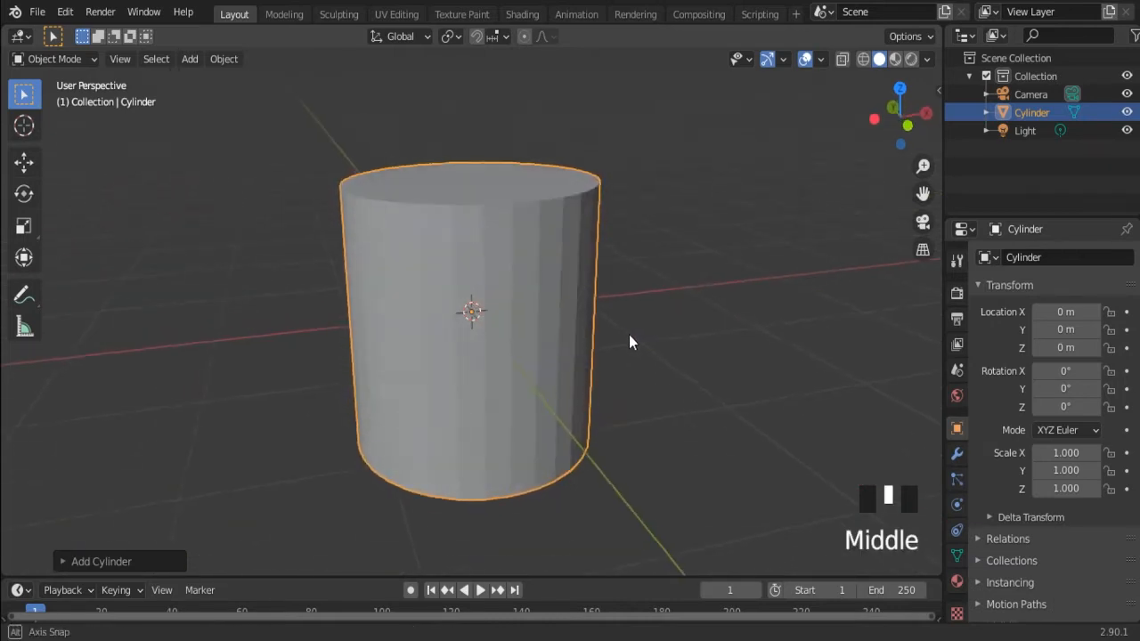
pyautogui.moveTo(629, 335); pyautogui.dragTo(591, 291, button='middle')
# Select the cylinder's top face in Edit Mode and move it up along Z to stretch the cylinder into a tall column.
pyautogui.press('Tab')
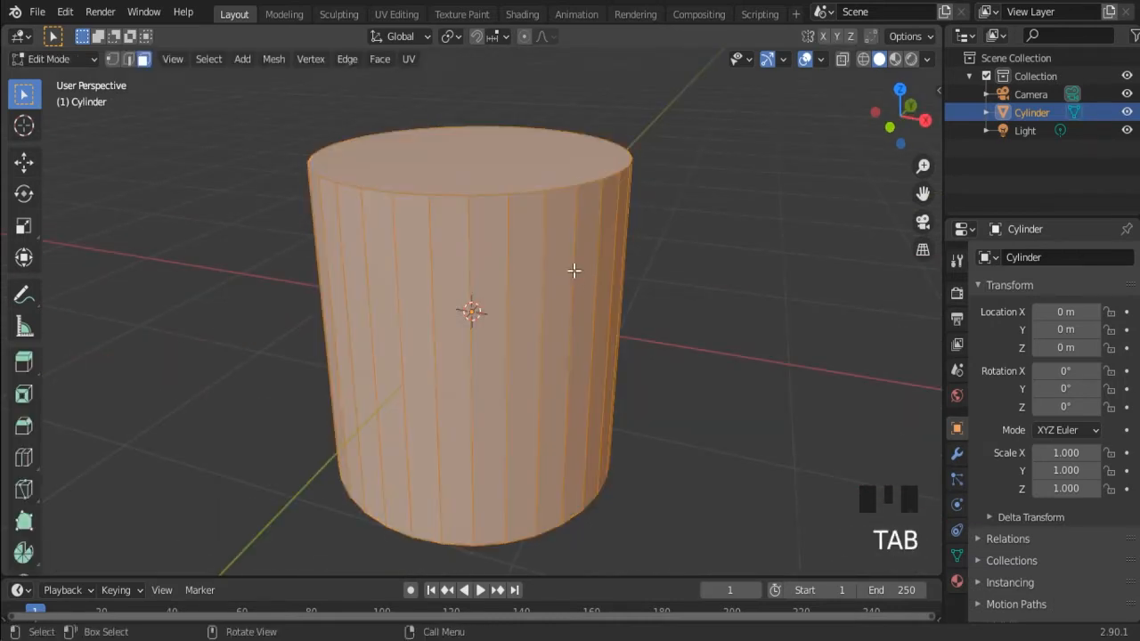
pyautogui.press('3')
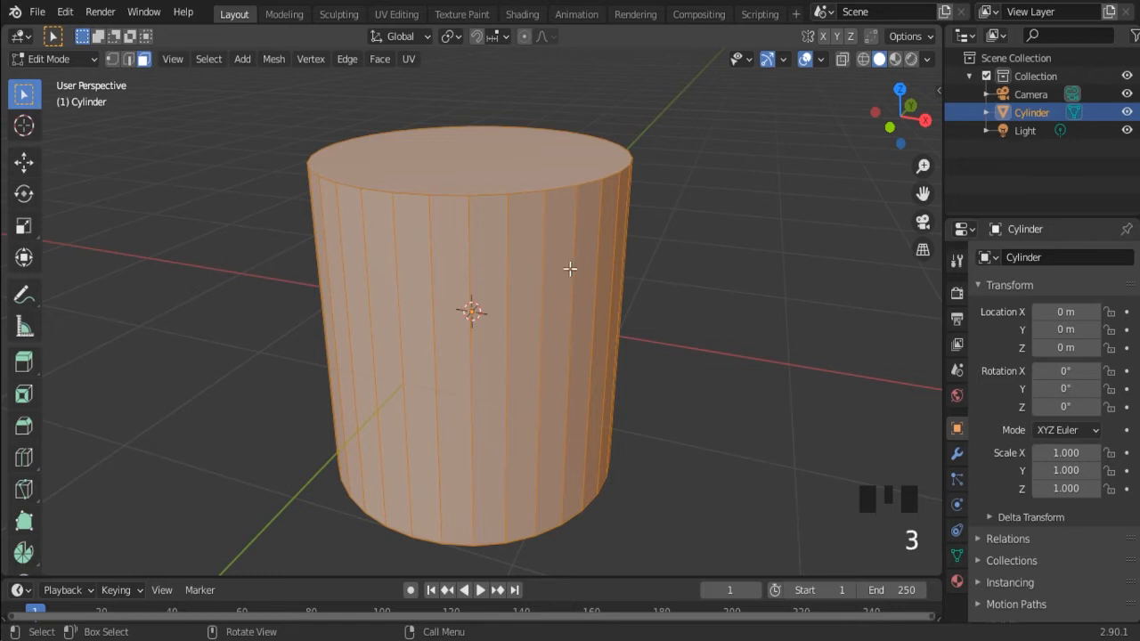
pyautogui.click(525, 178)
pyautogui.scroll(-6, 524, 179)
pyautogui.keyDown('shift'); pyautogui.moveTo(623, 223); pyautogui.dragTo(631, 217, button='middle'); pyautogui.keyUp('shift')
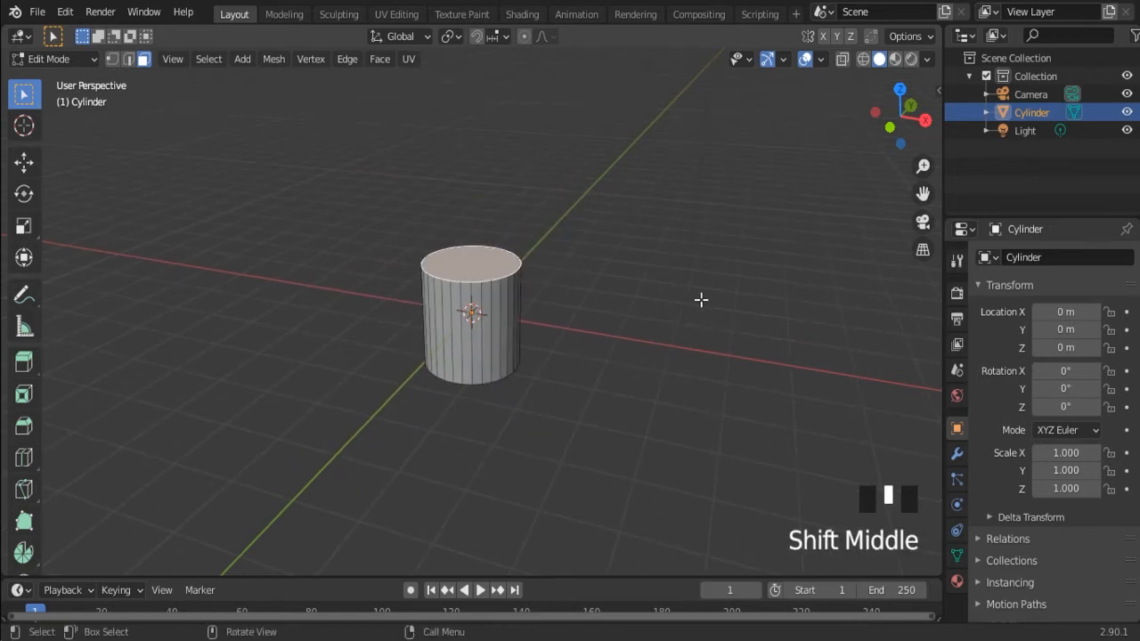
pyautogui.moveTo(689, 333); pyautogui.dragTo(566, 345, button='middle')
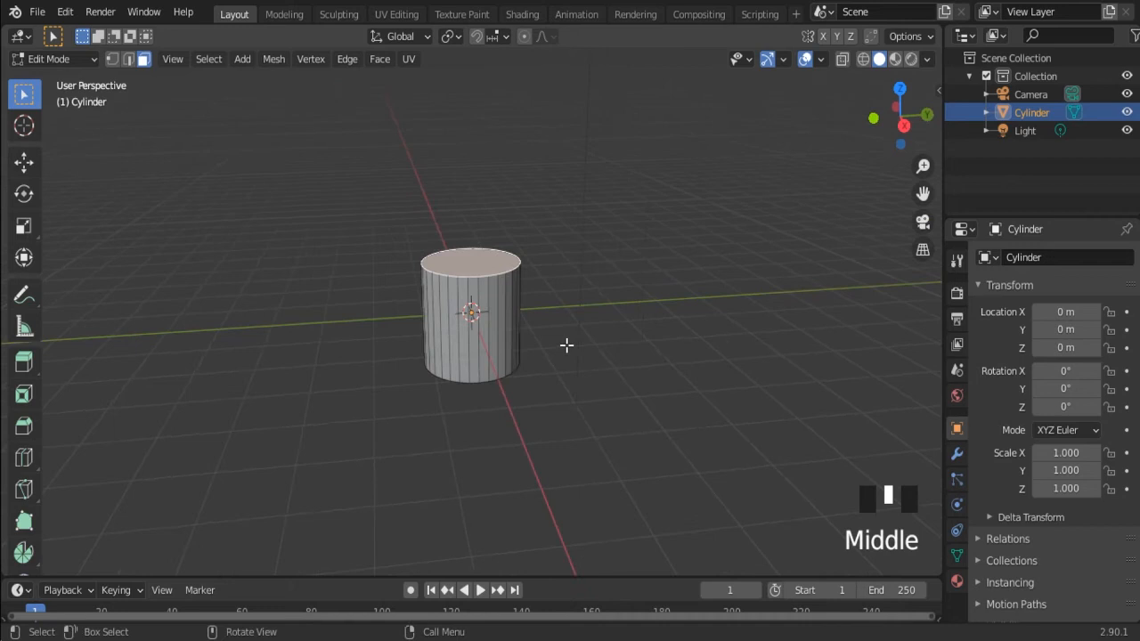
pyautogui.press('g')
pyautogui.press('z')
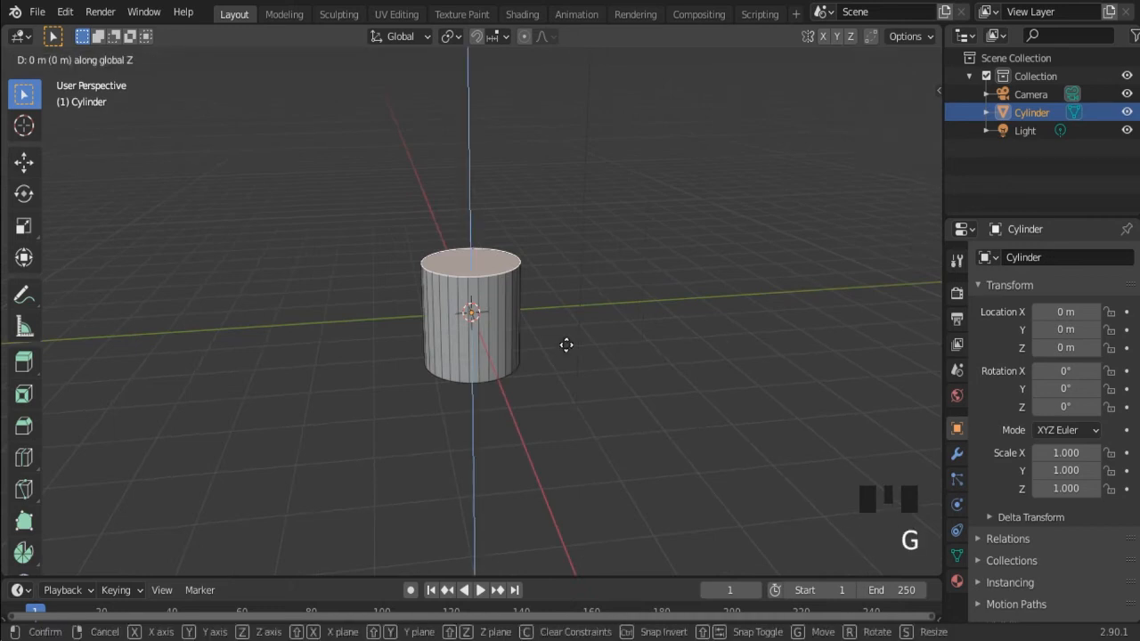
pyautogui.click(569, 131)
pyautogui.scroll(-7, 570, 214)
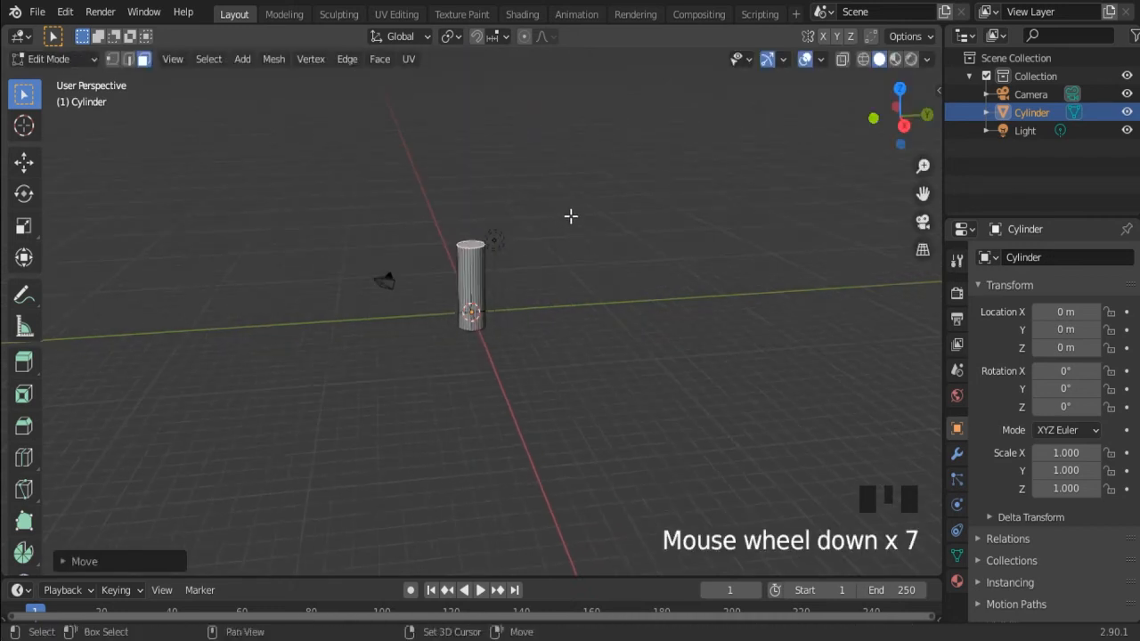
# Move the cylinder's selected top face farther up along Z to make the column taller.
pyautogui.keyDown('shift'); pyautogui.moveTo(571, 214); pyautogui.dragTo(570, 302, button='middle'); pyautogui.keyUp('shift')
pyautogui.press('g')
pyautogui.press('x')
pyautogui.press('z')
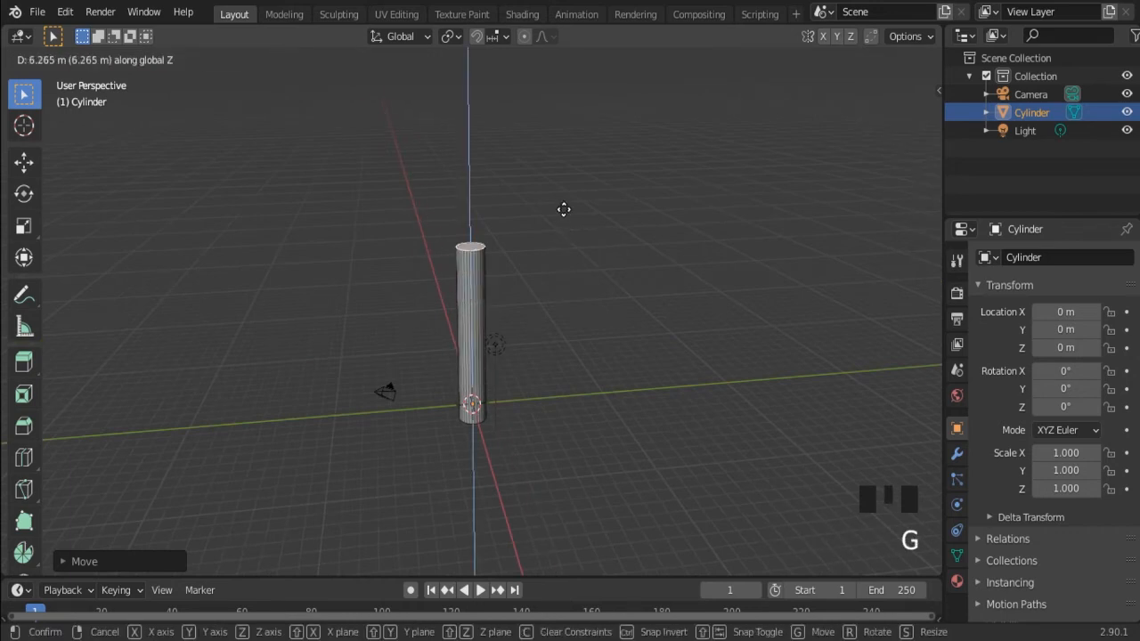
pyautogui.click(564, 172)
# Add three horizontal loop cuts around the column and slide them up towards its upper end.
pyautogui.scroll(2, 560, 348)
pyautogui.moveTo(560, 348); pyautogui.dragTo(553, 297, button='middle')
pyautogui.scroll(1, 547, 291)
pyautogui.keyDown('shift'); pyautogui.scroll(1, 598, 245); pyautogui.keyUp('shift')
pyautogui.keyDown('shift'); pyautogui.moveTo(597, 245); pyautogui.dragTo(601, 276, button='middle'); pyautogui.keyUp('shift')
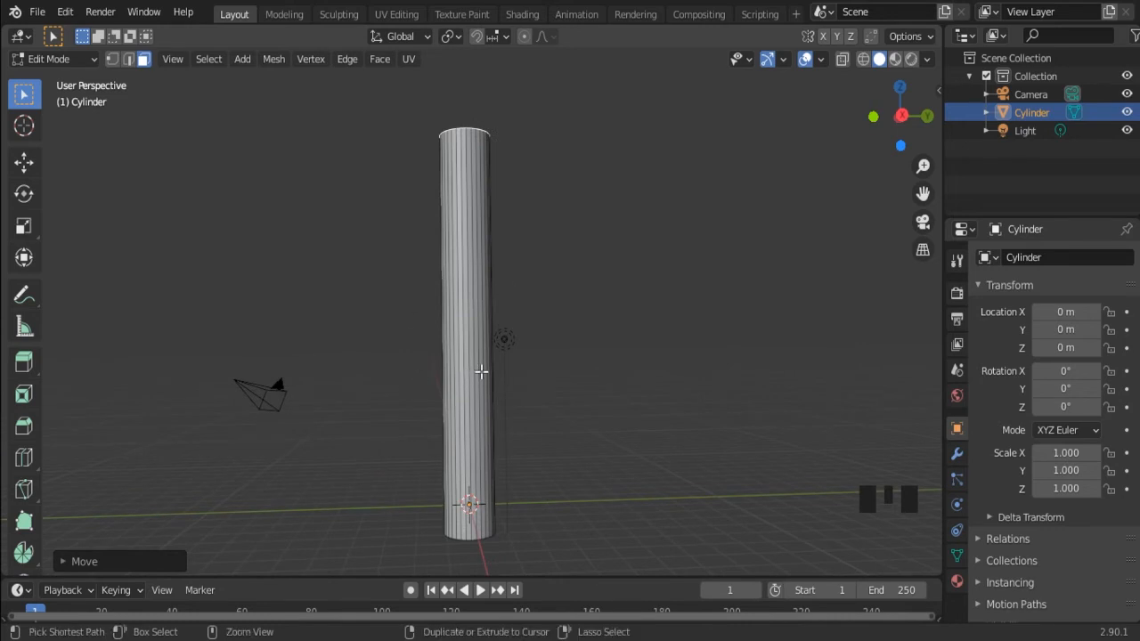
pyautogui.hotkey('ctrl', 'r')
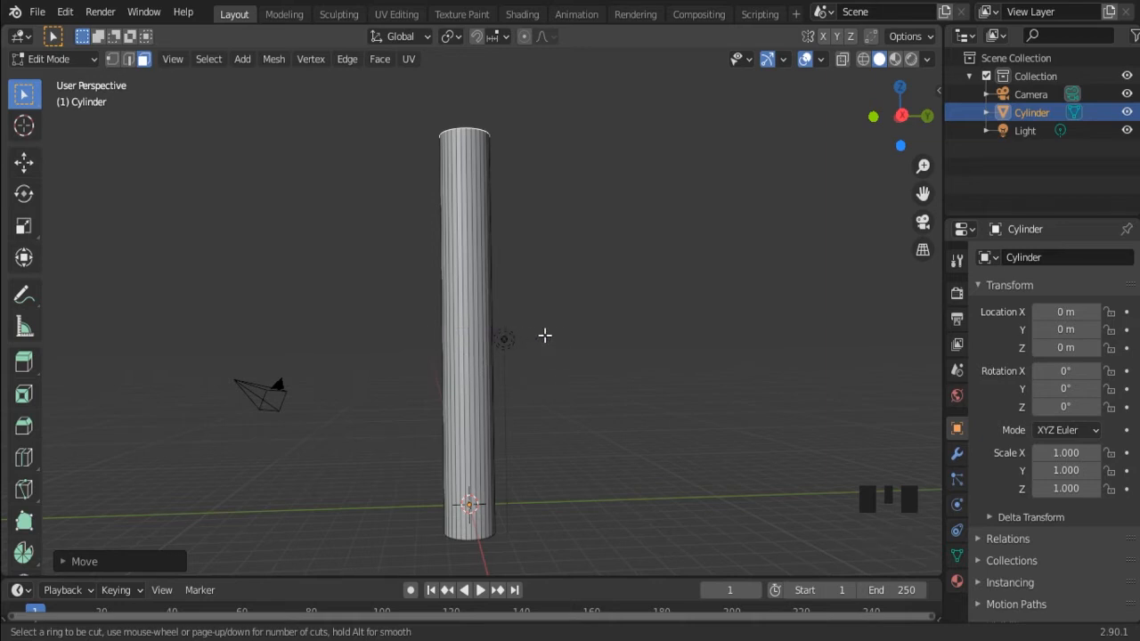
pyautogui.scroll(1, 457, 359)
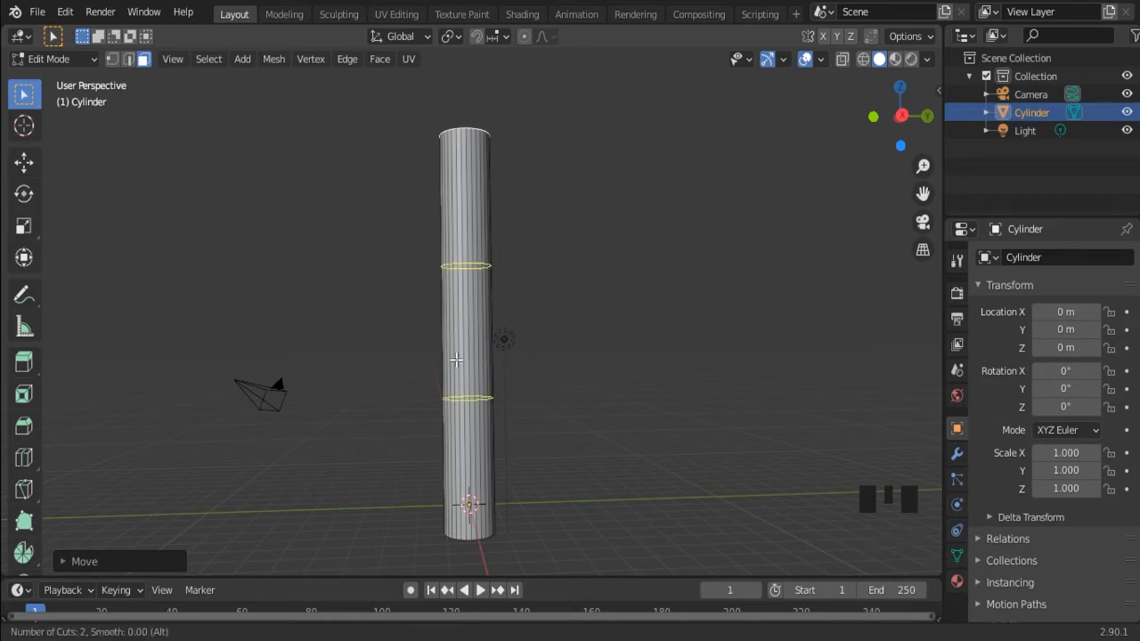
pyautogui.scroll(-1, 456, 359)
pyautogui.scroll(1, 456, 359)
pyautogui.scroll(4, 456, 359)
pyautogui.scroll(-3, 450, 353)
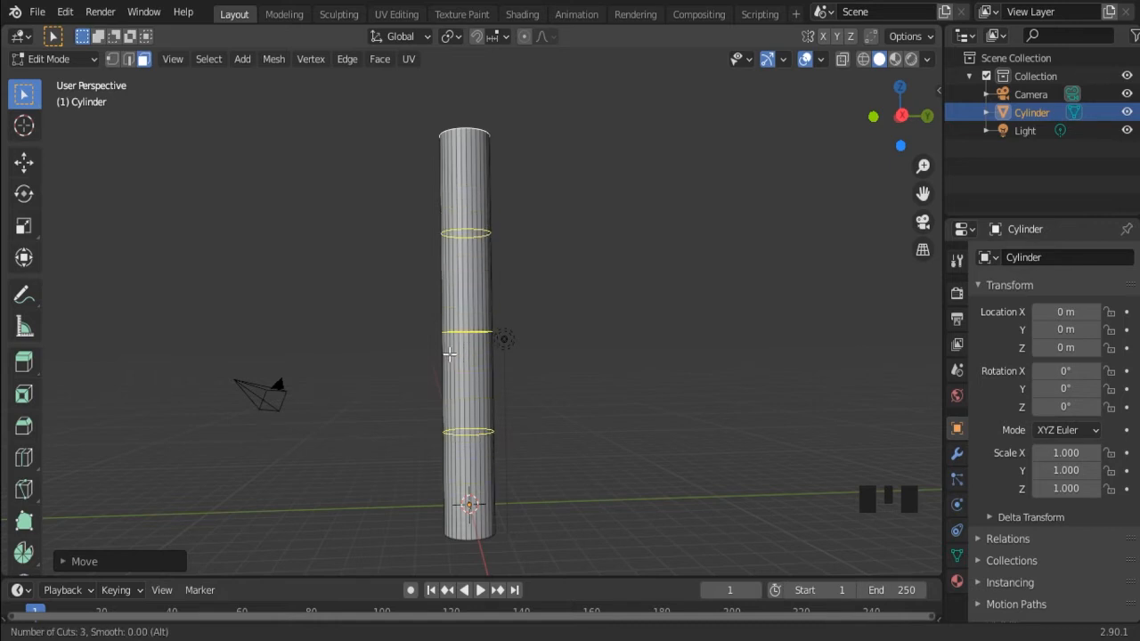
pyautogui.click(450, 354)
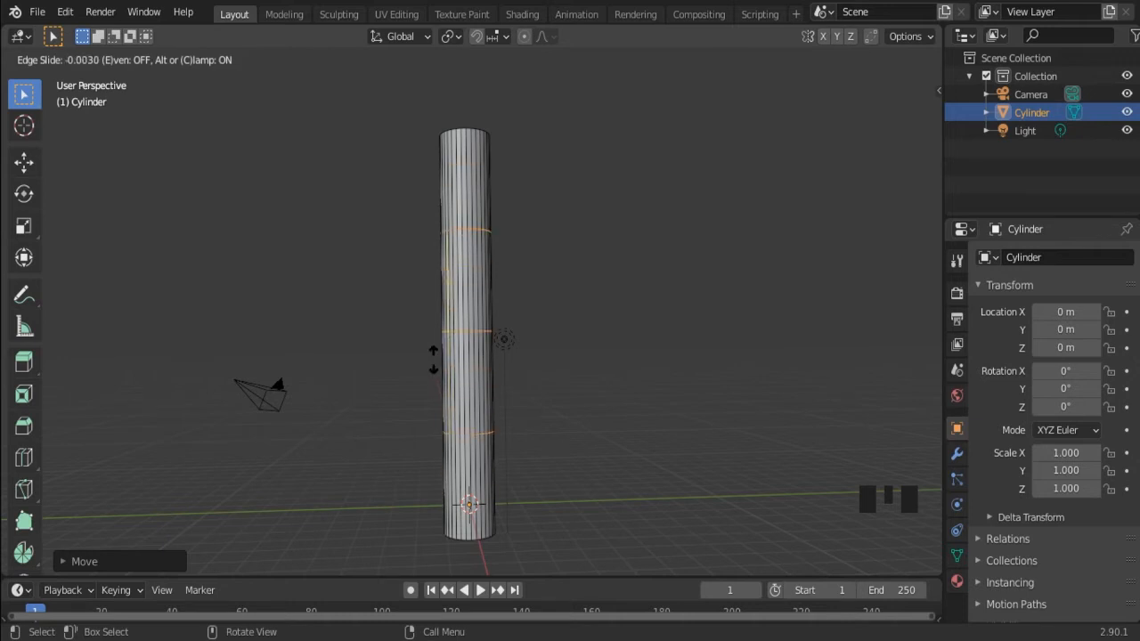
pyautogui.click(428, 286)
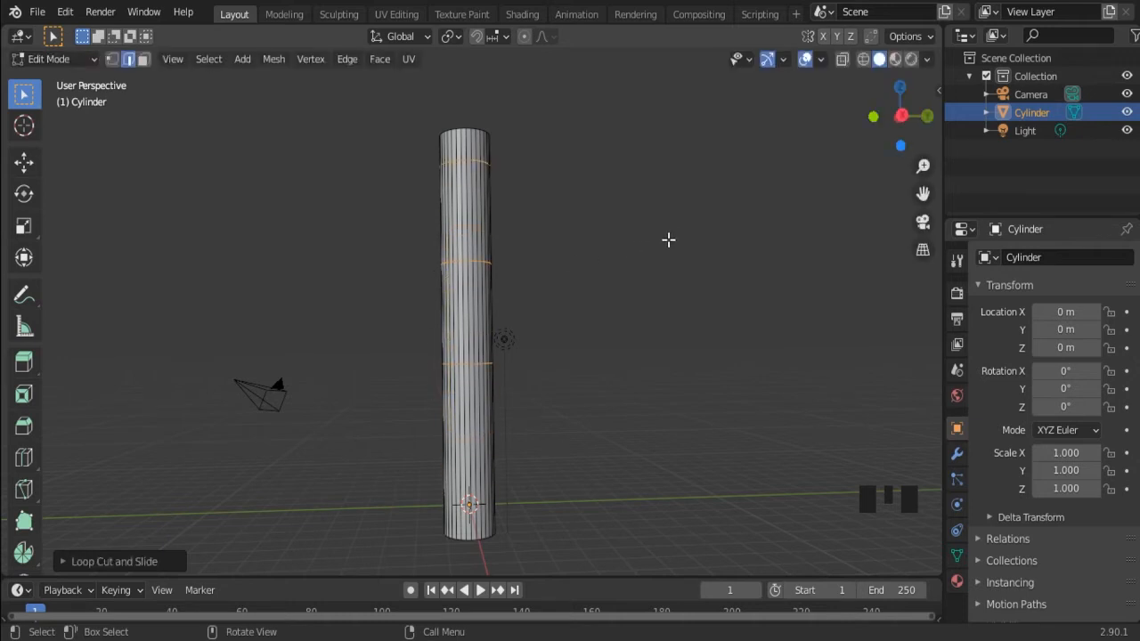
# Scale the three loops closer together along Z and move them about 0.7 m along negative Y to bend the column.
pyautogui.press('s')
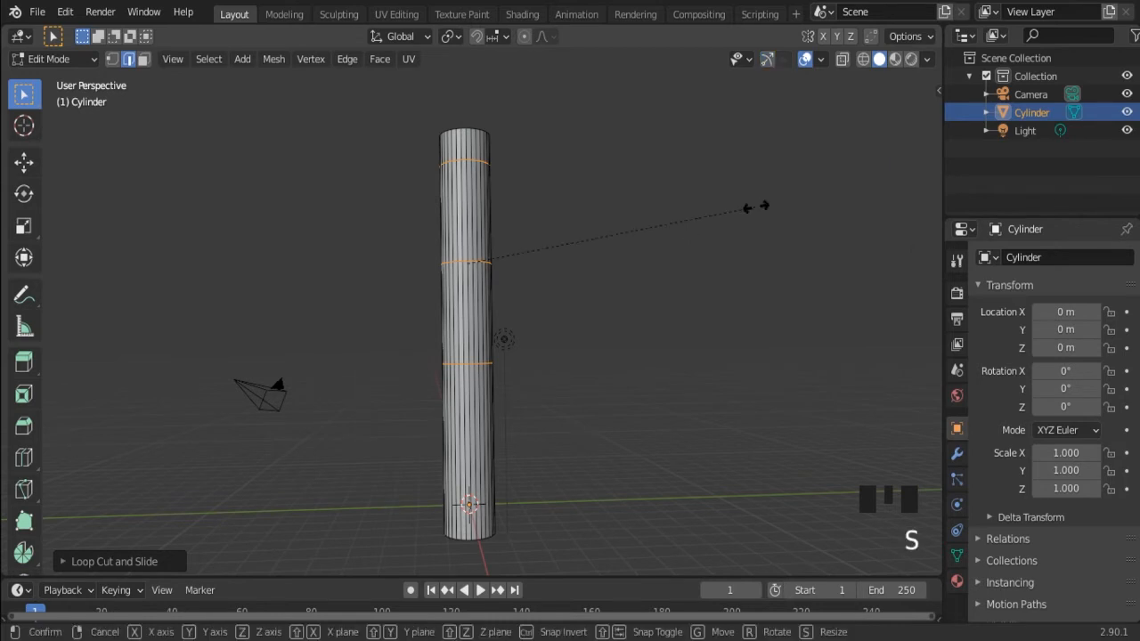
pyautogui.press('z')
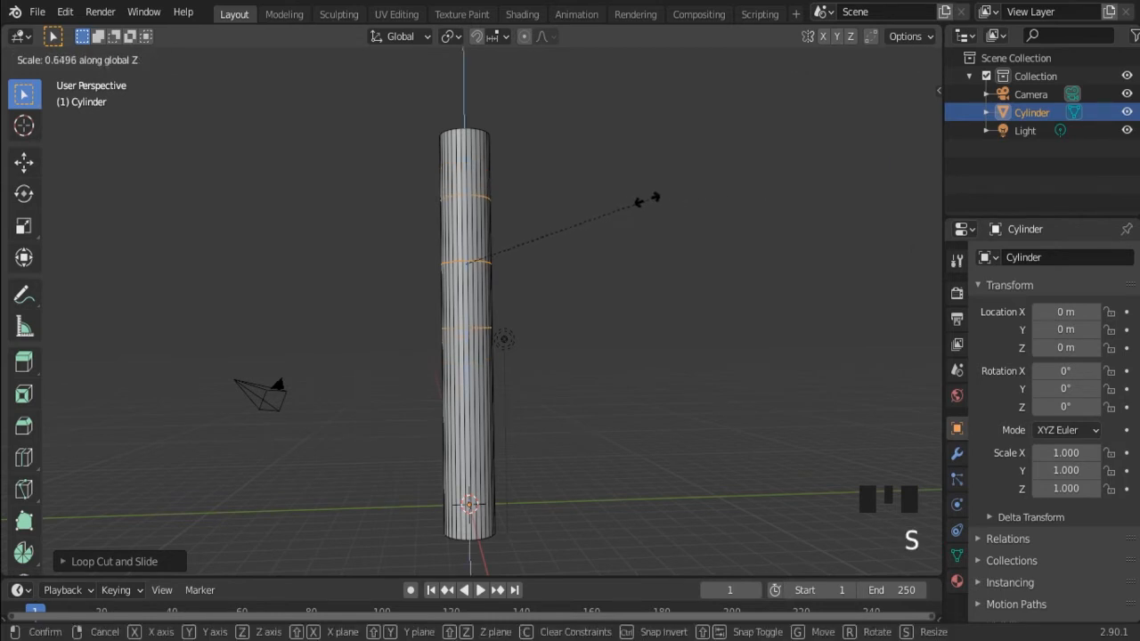
pyautogui.click(585, 197)
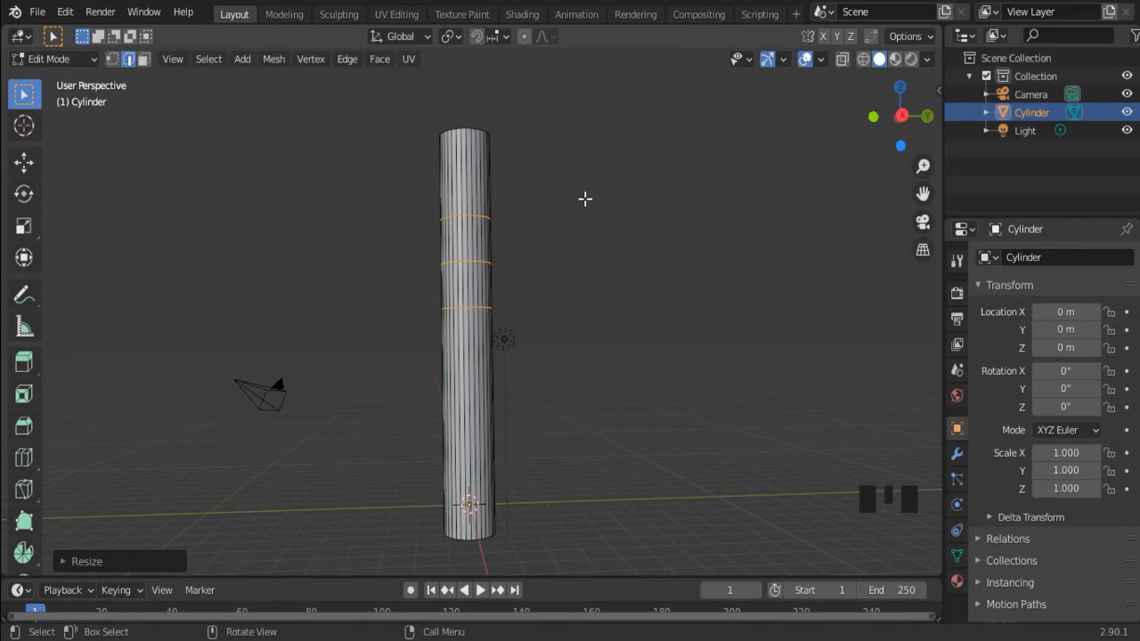
pyautogui.press('g')
pyautogui.press('y')
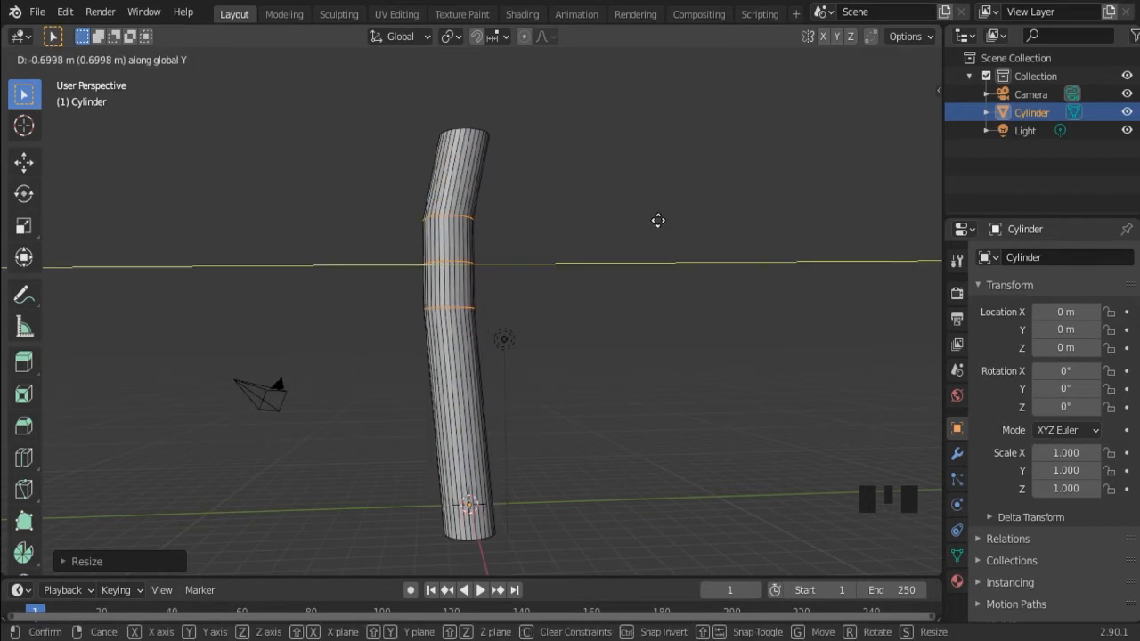
pyautogui.click(654, 221)
# Select the ring of vertices at the column's base and scale it down so the lower end tapers.
pyautogui.moveTo(654, 222); pyautogui.dragTo(581, 353, button='middle')
pyautogui.moveTo(386, 374); pyautogui.dragTo(567, 463)
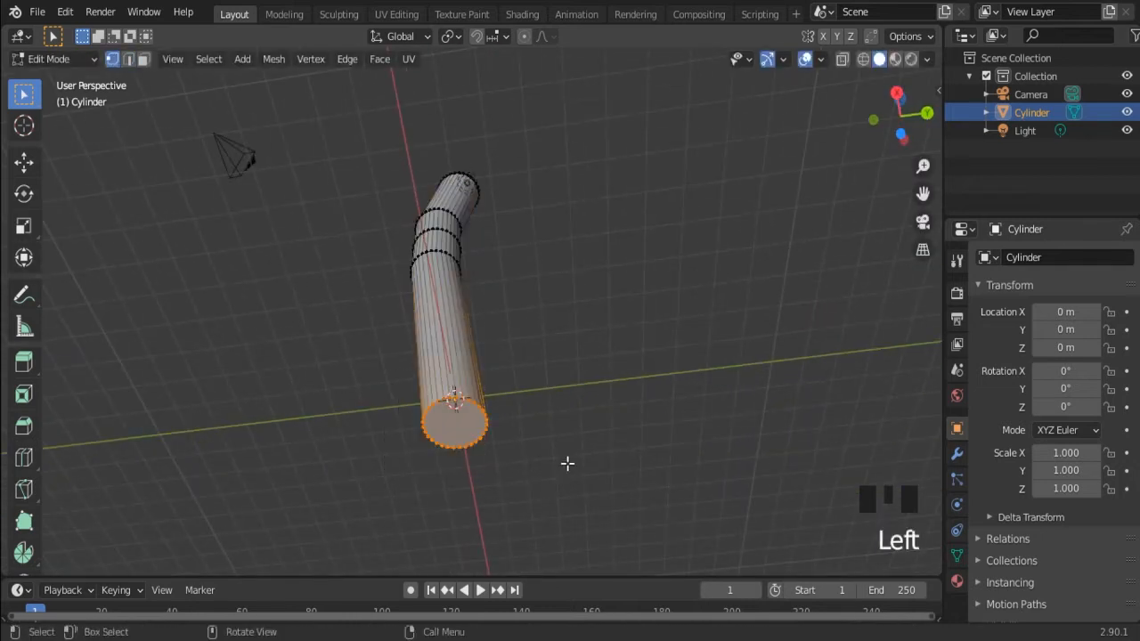
pyautogui.press('s')
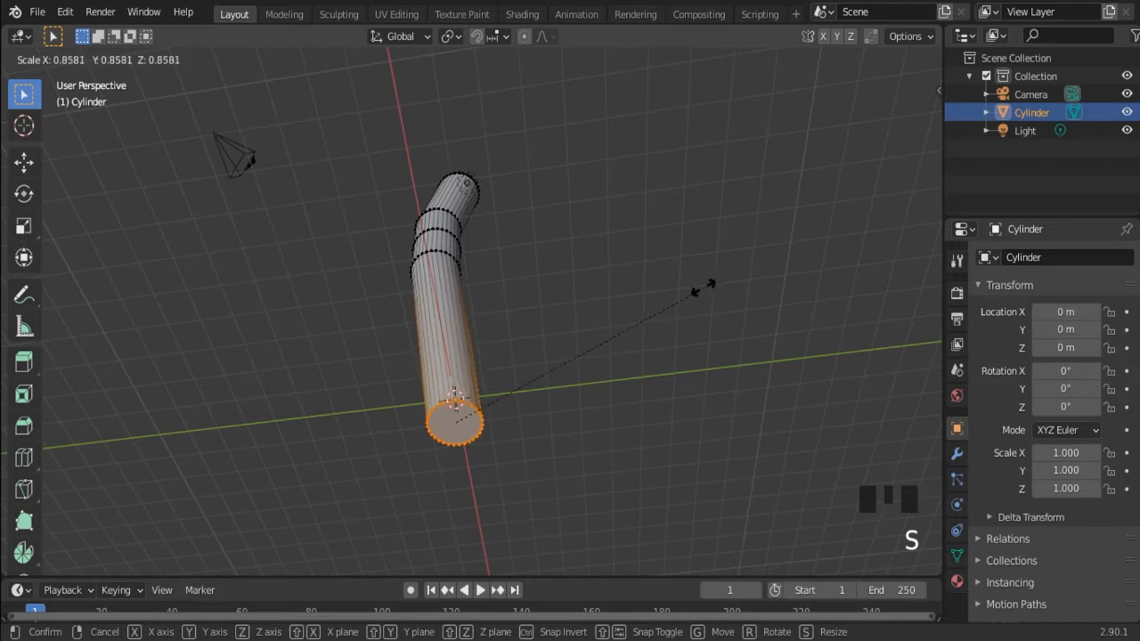
pyautogui.click(603, 330)
pyautogui.moveTo(603, 330); pyautogui.dragTo(529, 358, button='middle')
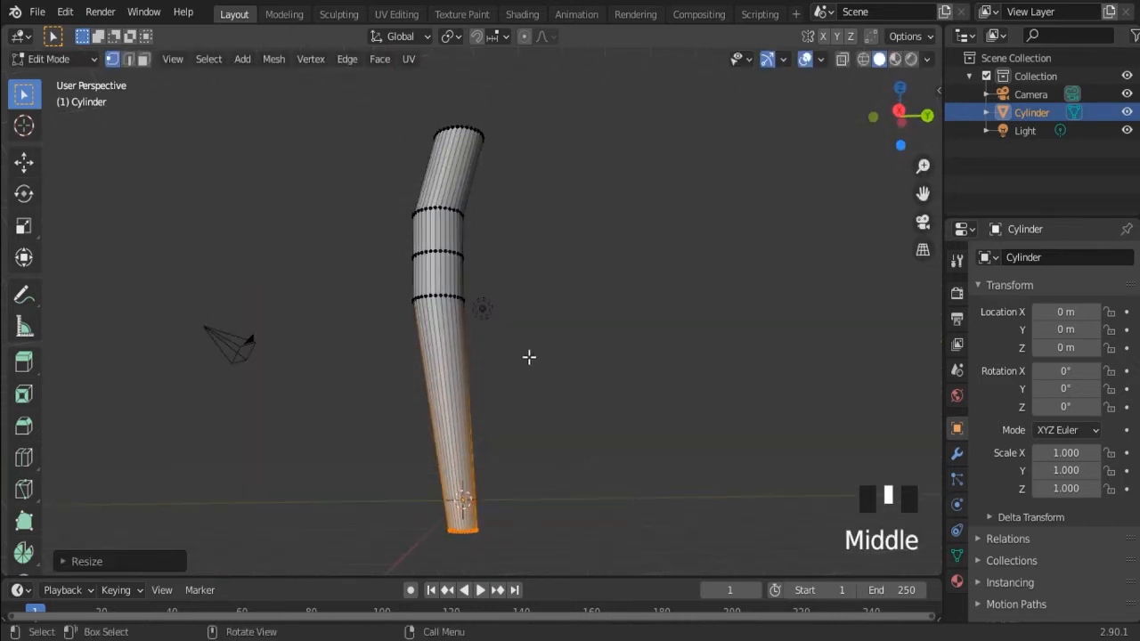
# Select all vertices of the lowest of the three loops and scale that ring down to about 0.84.
pyautogui.click(399, 287)
pyautogui.keyDown('shift'); pyautogui.moveTo(638, 321); pyautogui.dragTo(245, 366, button='middle'); pyautogui.keyUp('shift')
pyautogui.keyDown('shift'); pyautogui.moveTo(651, 331); pyautogui.dragTo(764, 378); pyautogui.keyUp('shift')
pyautogui.moveTo(764, 378); pyautogui.dragTo(570, 379, button='middle')
pyautogui.keyDown('shift'); pyautogui.moveTo(570, 378); pyautogui.dragTo(751, 425); pyautogui.keyUp('shift')
pyautogui.moveTo(751, 425); pyautogui.dragTo(731, 395, button='middle')
pyautogui.press('KP_Decimal')
pyautogui.scroll(-8, 609, 407)
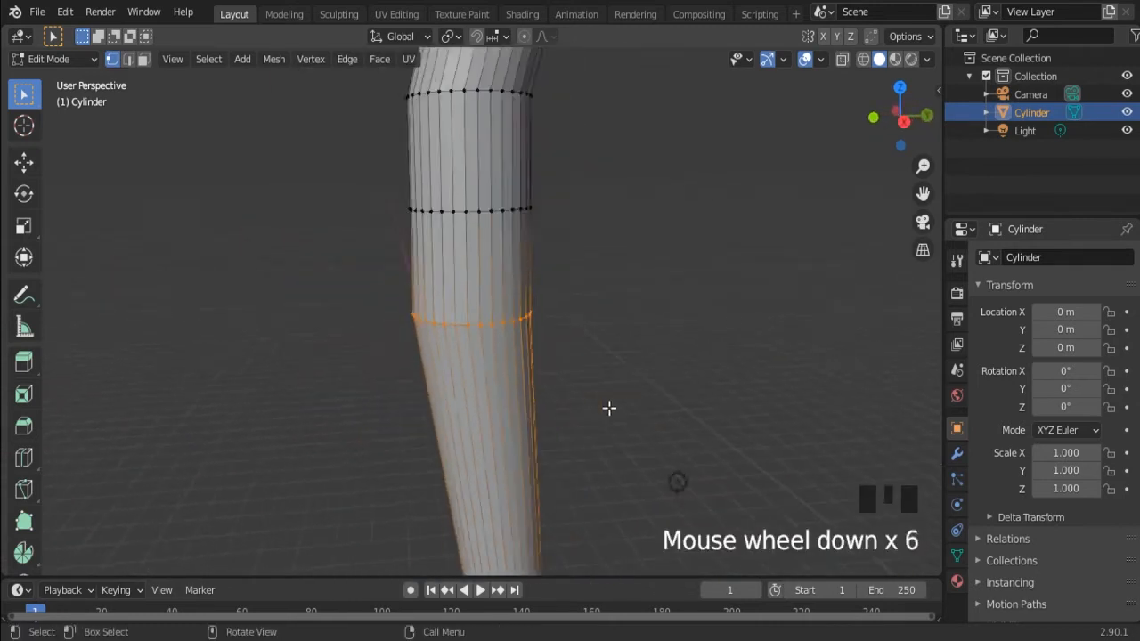
pyautogui.press('s')
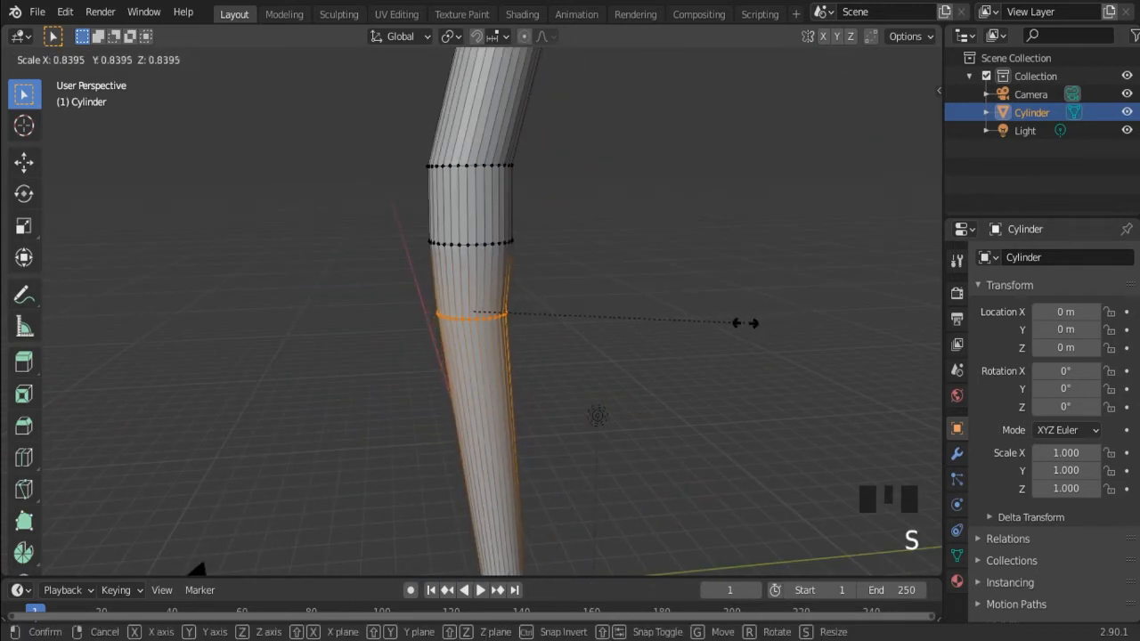
pyautogui.click(737, 326)
# Move the lowest loop down along Z, towards the column's base.
pyautogui.press('g')
pyautogui.press('z')
pyautogui.click(736, 428)
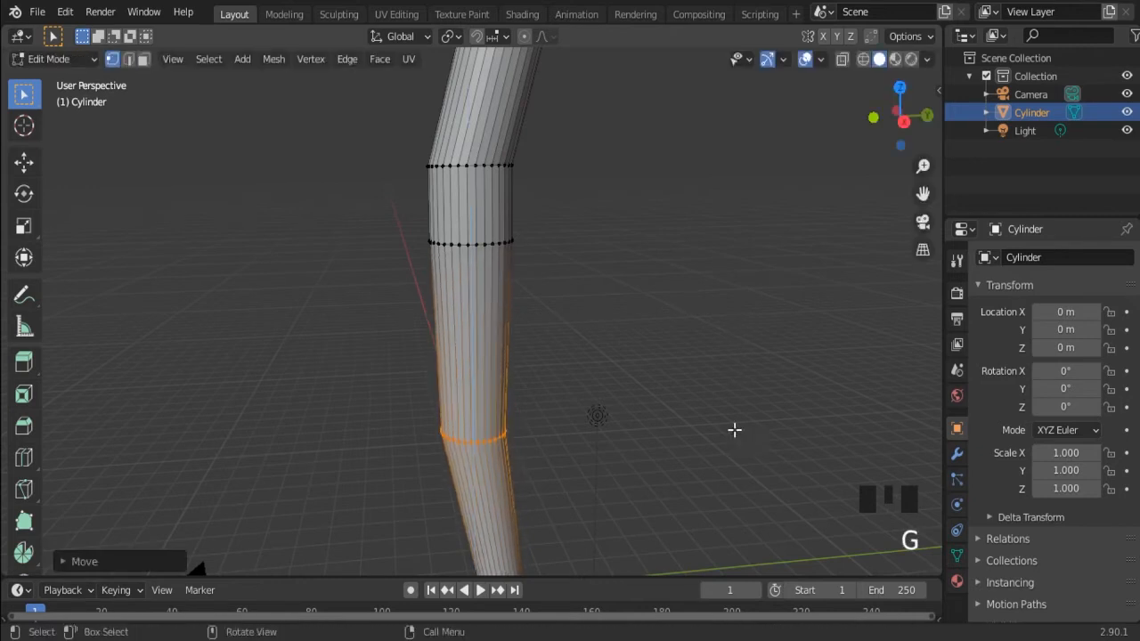
# Select all vertices of the middle loop around the column and scale the ring down slightly.
pyautogui.scroll(-3, 717, 332)
pyautogui.scroll(4, 572, 288)
pyautogui.moveTo(573, 287); pyautogui.dragTo(420, 204, button='middle')
pyautogui.moveTo(420, 204); pyautogui.dragTo(631, 258)
pyautogui.moveTo(687, 252); pyautogui.dragTo(312, 267, button='middle')
pyautogui.keyDown('shift'); pyautogui.moveTo(425, 206); pyautogui.dragTo(603, 288); pyautogui.keyUp('shift')
pyautogui.moveTo(701, 285); pyautogui.dragTo(308, 282, button='middle')
pyautogui.press('s')
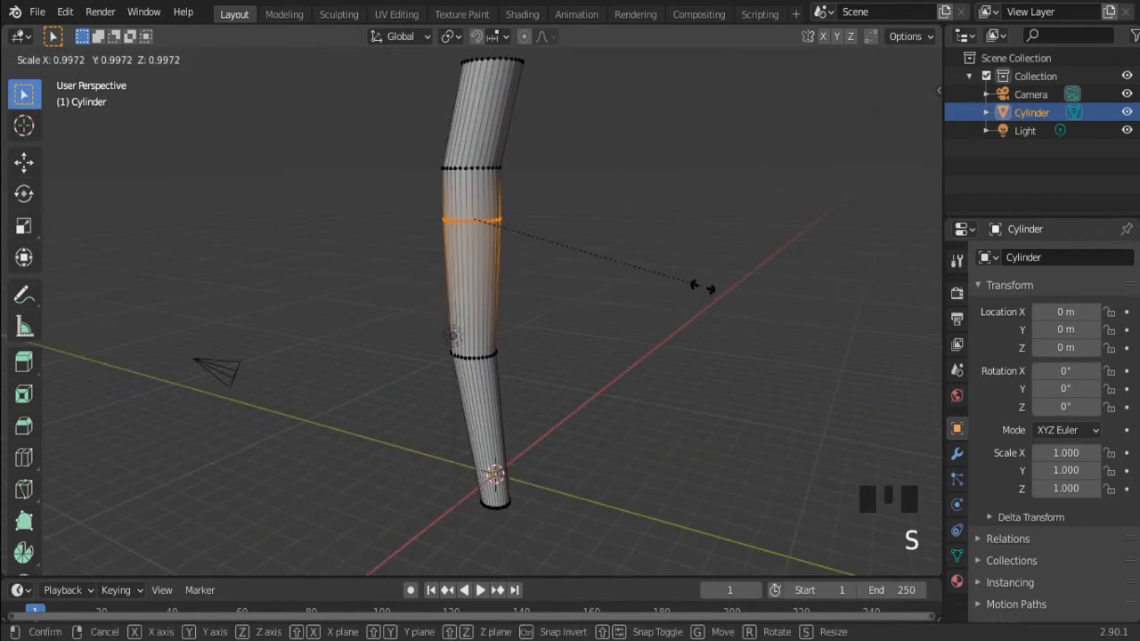
pyautogui.click(655, 287)
# Shift the middle loop slightly along negative Y to curve the column more.
pyautogui.moveTo(576, 295); pyautogui.dragTo(625, 291, button='middle')
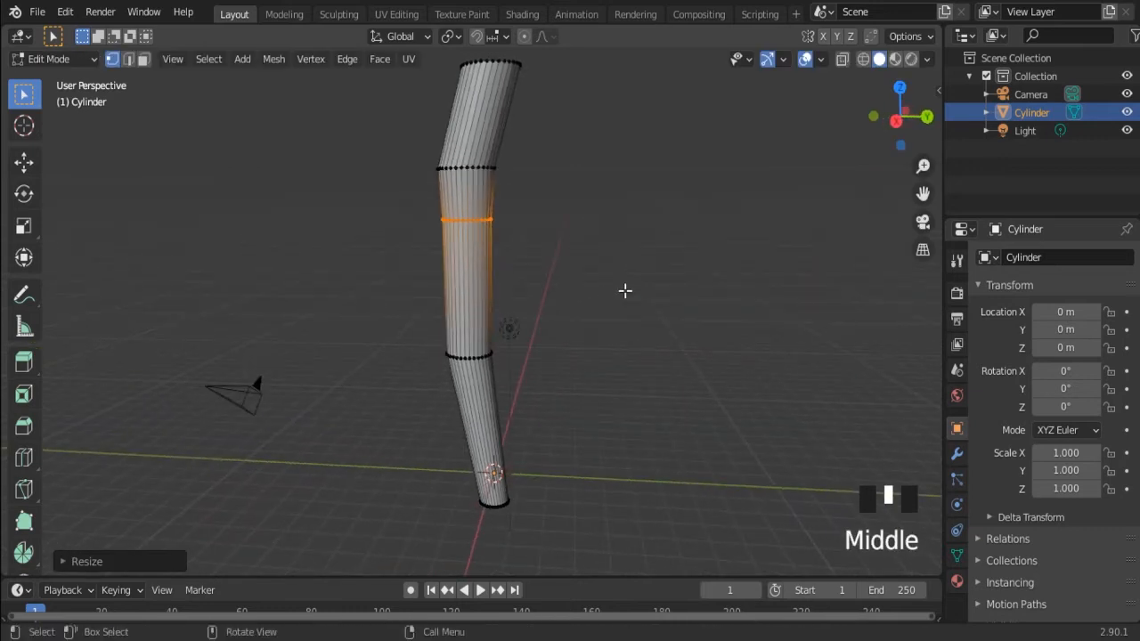
pyautogui.press('g')
pyautogui.press('y')
pyautogui.click(615, 288)
# Select the column's top face in face selection mode and extrude it upward into a new section.
pyautogui.scroll(-3, 586, 303)
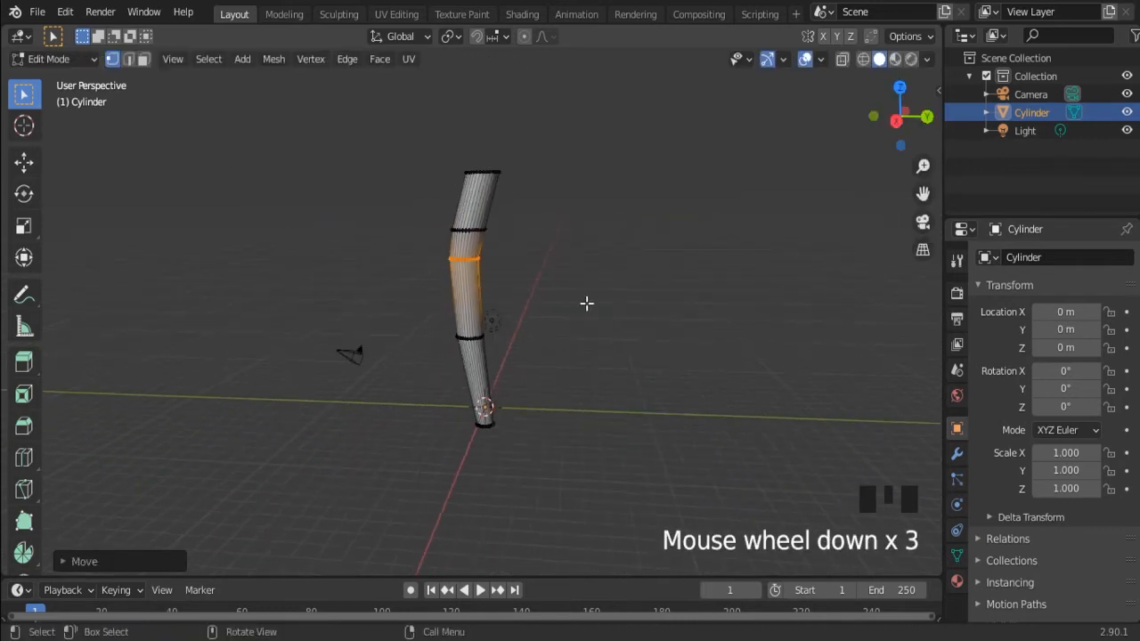
pyautogui.scroll(5, 565, 158)
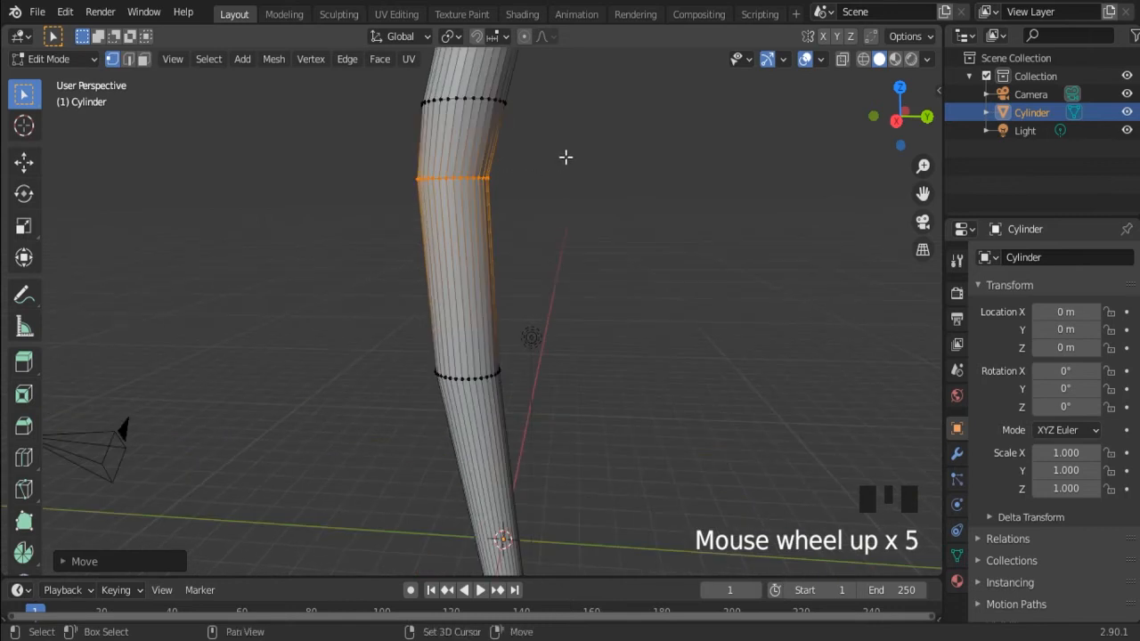
pyautogui.keyDown('shift'); pyautogui.moveTo(565, 157); pyautogui.dragTo(580, 416, button='middle'); pyautogui.keyUp('shift')
pyautogui.press('3')
pyautogui.moveTo(603, 281); pyautogui.dragTo(562, 308, button='middle')
pyautogui.click(523, 265)
pyautogui.scroll(2, 560, 318)
pyautogui.press('e')
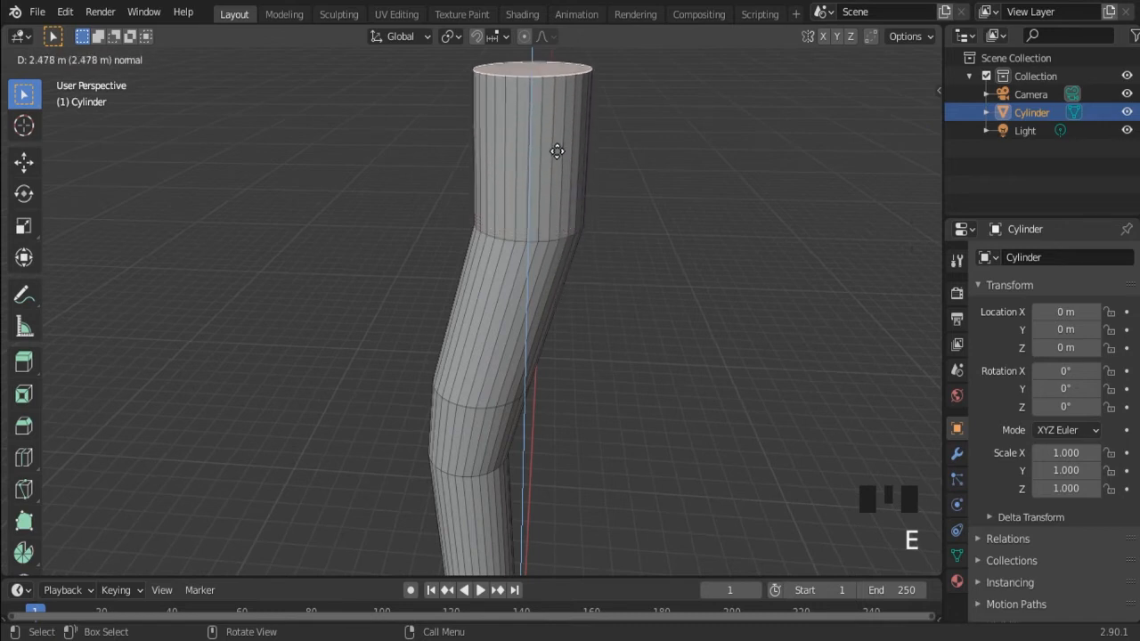
pyautogui.click(561, 103)
# Add two evenly spaced loop cuts to the extruded top section without sliding them.
pyautogui.scroll(-4, 567, 190)
pyautogui.moveTo(568, 190); pyautogui.dragTo(573, 202, button='middle')
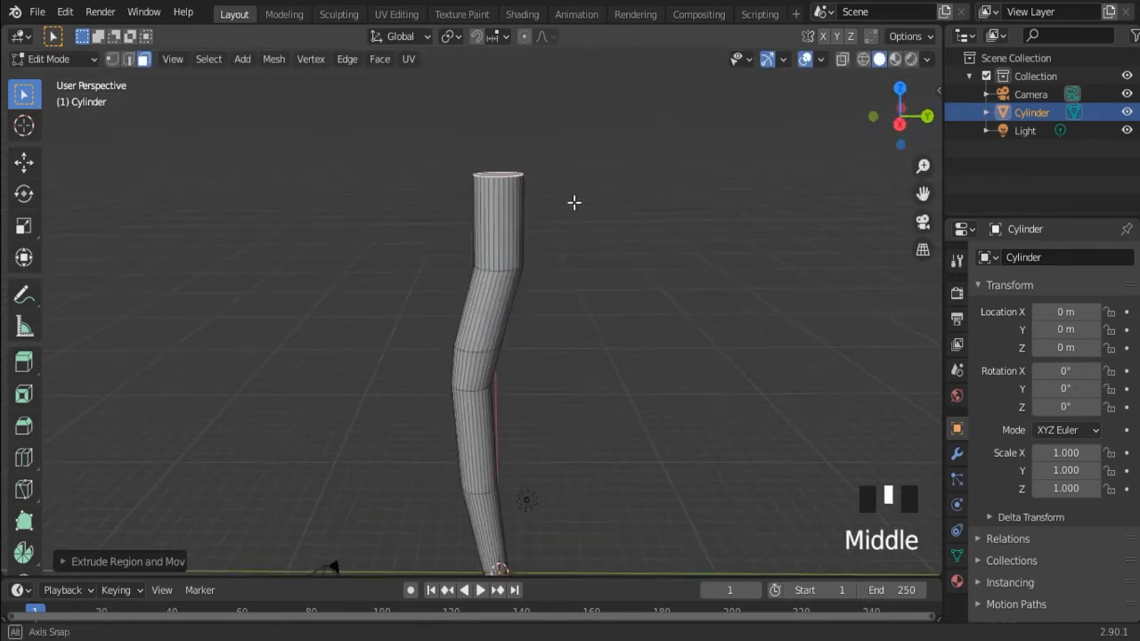
pyautogui.hotkey('ctrl', 'r')
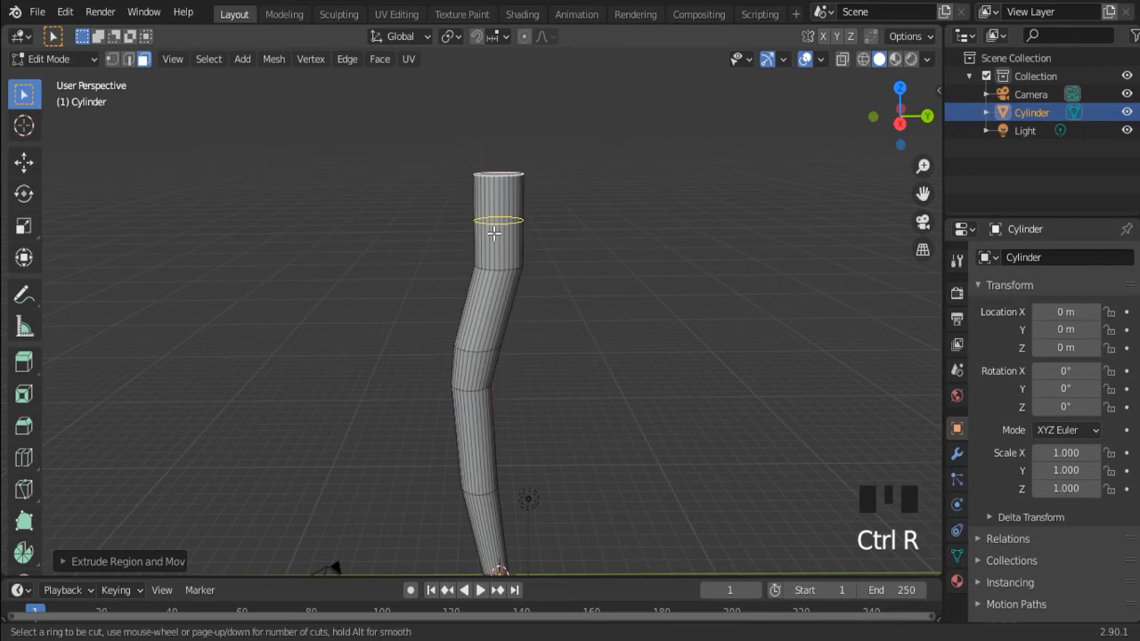
pyautogui.scroll(1, 493, 233)
pyautogui.click(493, 233)
pyautogui.rightClick(494, 232)
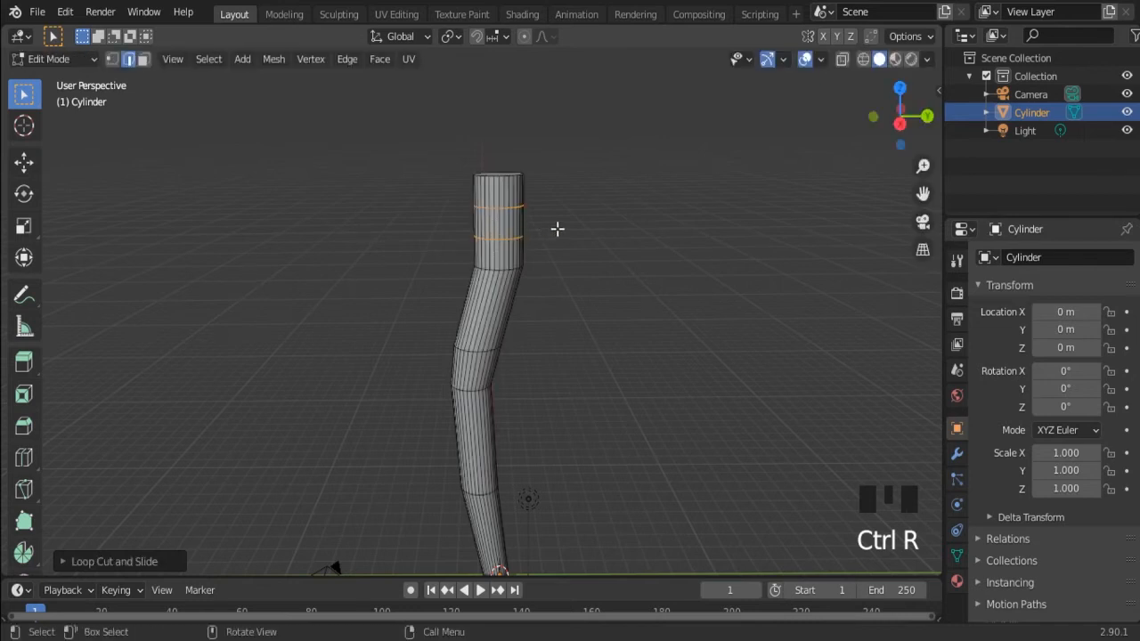
# Narrow the top section's two loops along Y and move them about 0.23 m along negative Y.
pyautogui.scroll(2, 589, 223)
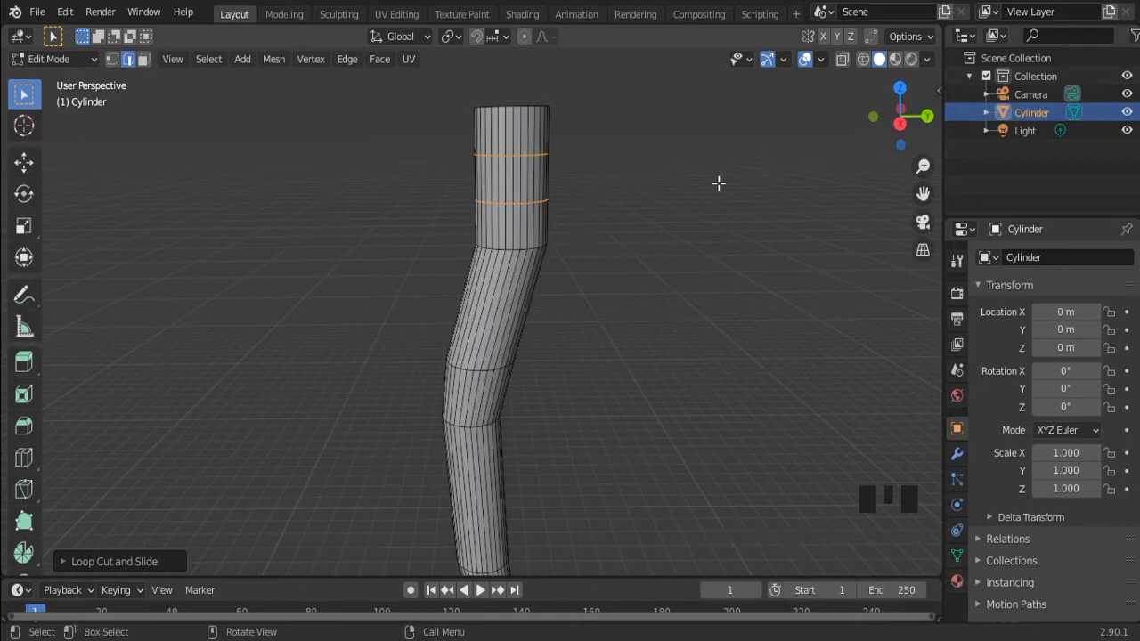
pyautogui.press('s')
pyautogui.press('y')
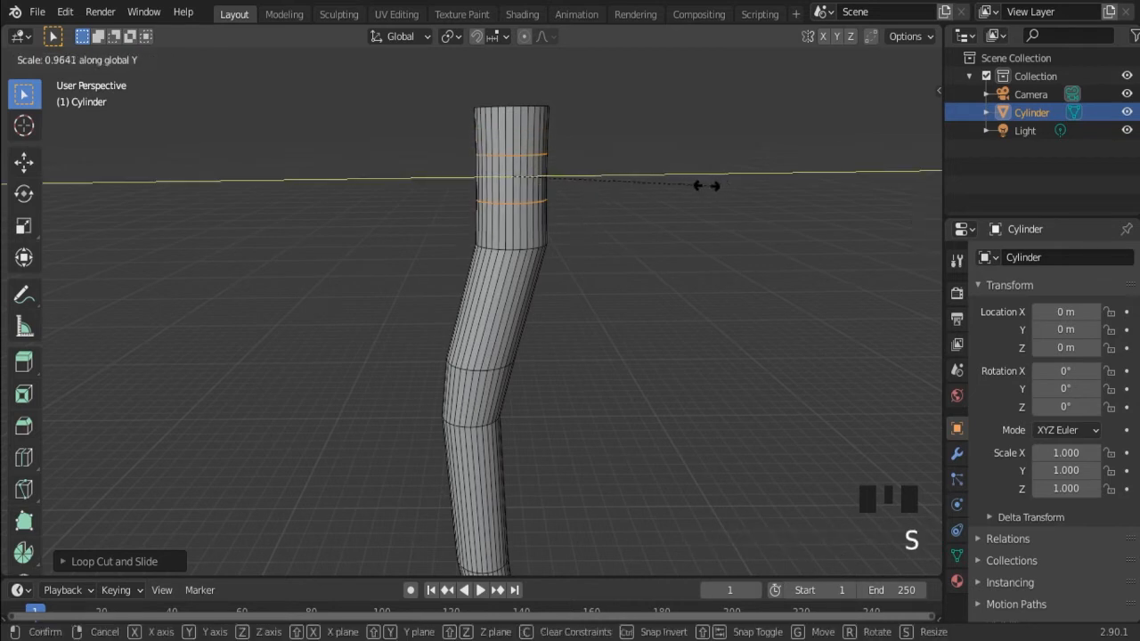
pyautogui.click(669, 184)
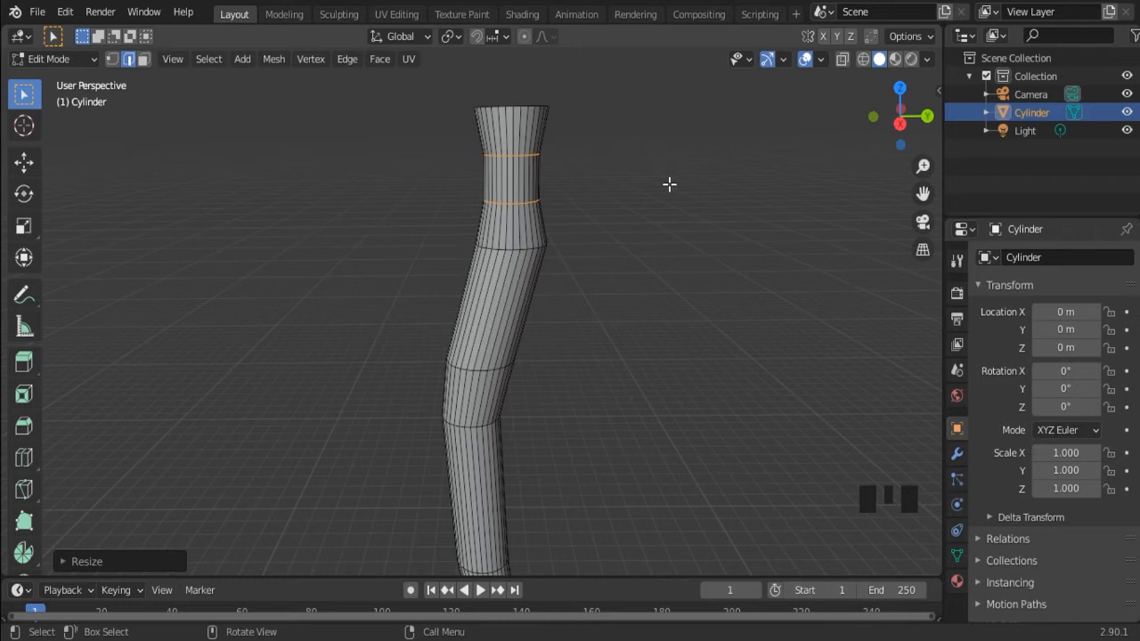
pyautogui.press('g')
pyautogui.press('y')
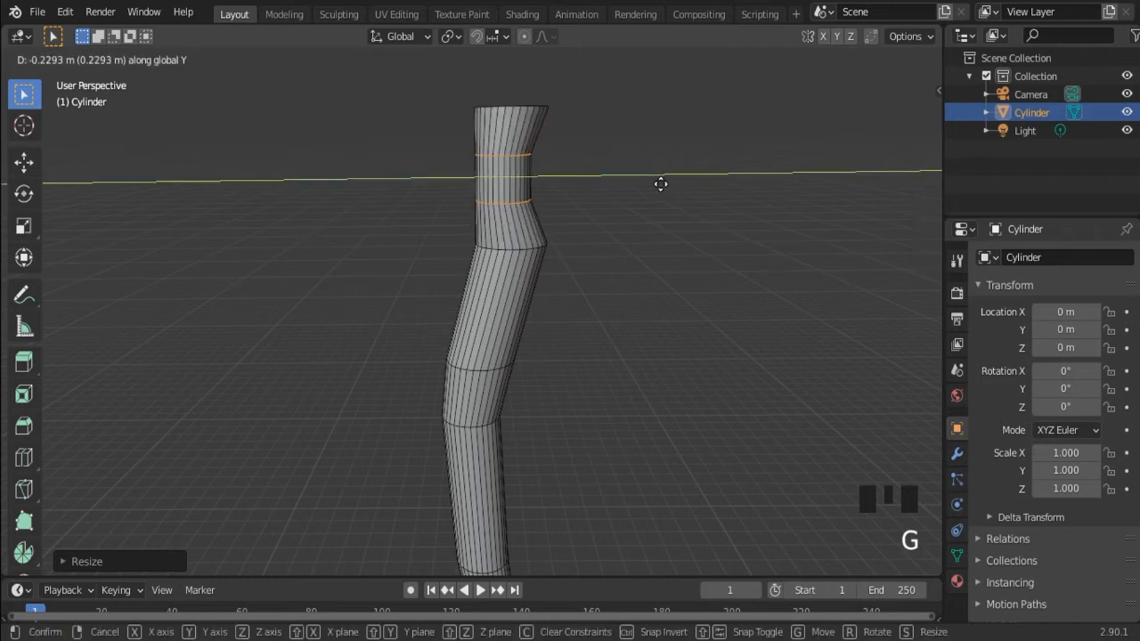
pyautogui.click(660, 184)
# Return to Object Mode and add a Subdivision Surface modifier to the cylinder to smooth its shape.
pyautogui.scroll(1, 638, 200)
pyautogui.press('Tab')
pyautogui.moveTo(618, 283); pyautogui.dragTo(688, 347, button='middle')
pyautogui.scroll(-3, 611, 321)
pyautogui.scroll(4, 541, 347)
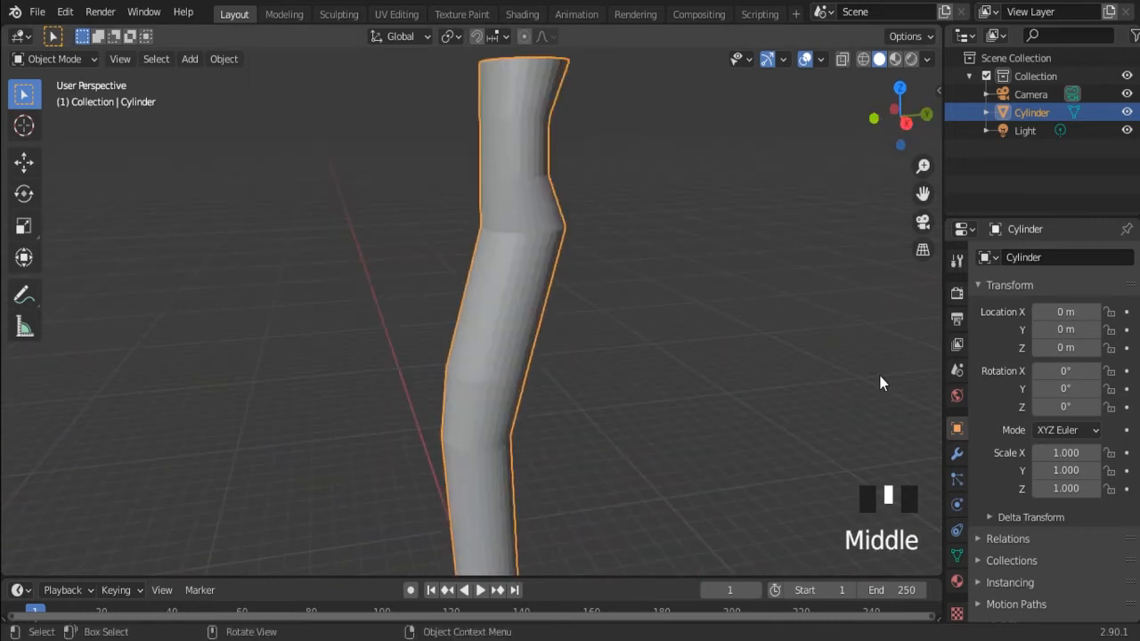
pyautogui.click(957, 455)
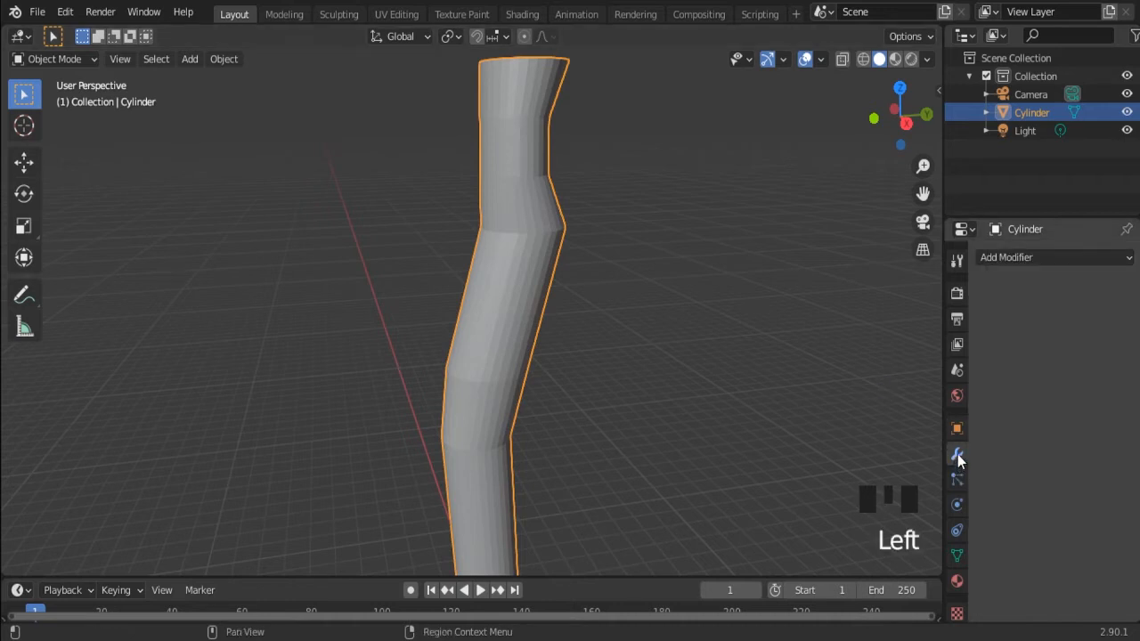
pyautogui.click(958, 454)
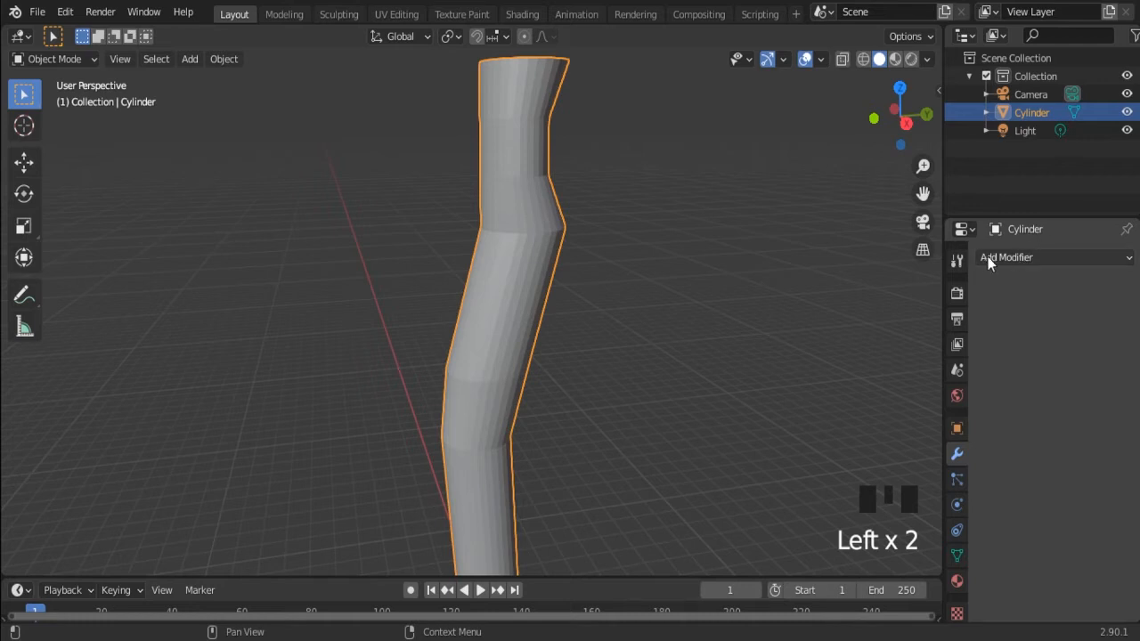
pyautogui.click(1038, 260)
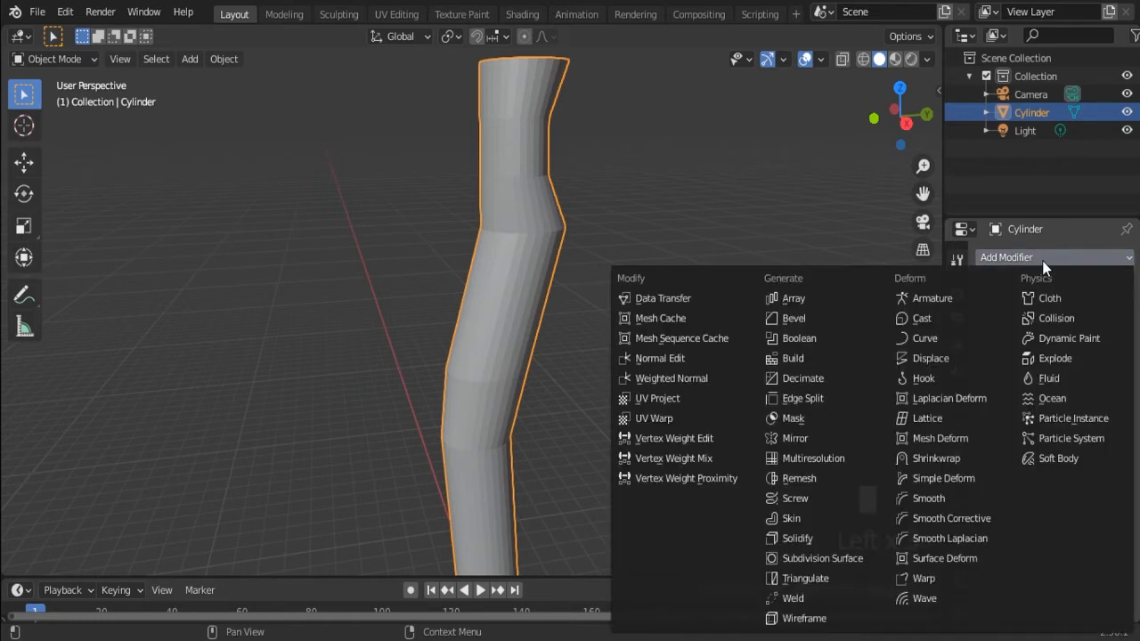
pyautogui.click(820, 557)
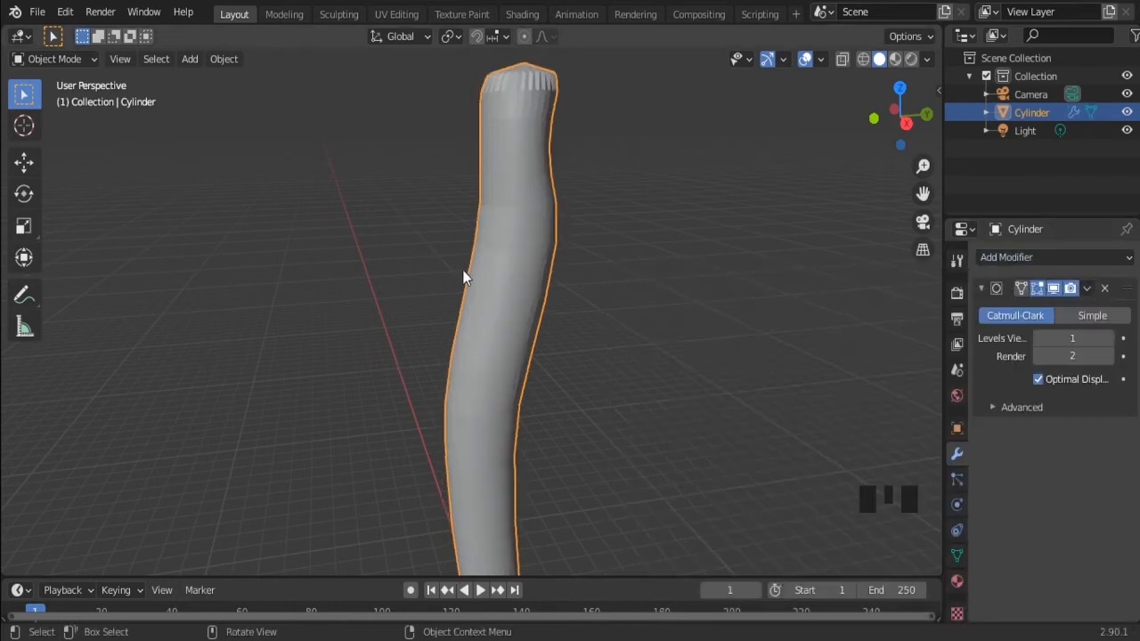
pyautogui.scroll(-2, 461, 294)
pyautogui.scroll(1, 458, 336)
pyautogui.moveTo(458, 335)
pyautogui.mouseDown(button='middle')
pyautogui.moveTo(835, 354)
pyautogui.moveTo(469, 331)
pyautogui.moveTo(435, 364)
pyautogui.moveTo(475, 332)
pyautogui.mouseUp(button='middle')
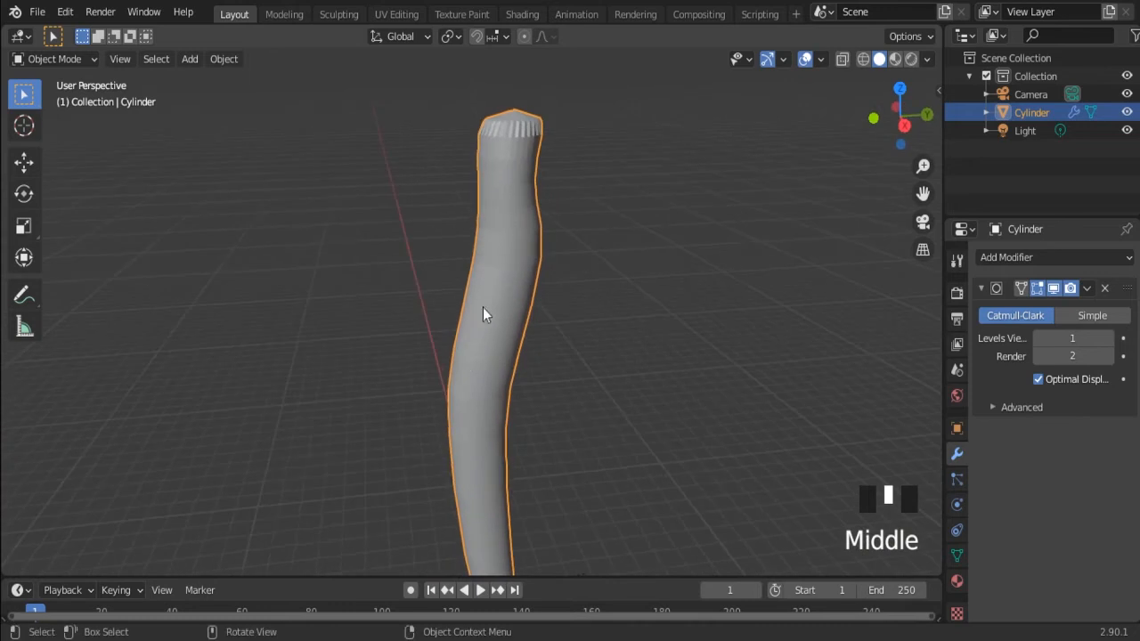
# Apply Shade Smooth to the cylinder column.
pyautogui.scroll(5, 512, 183)
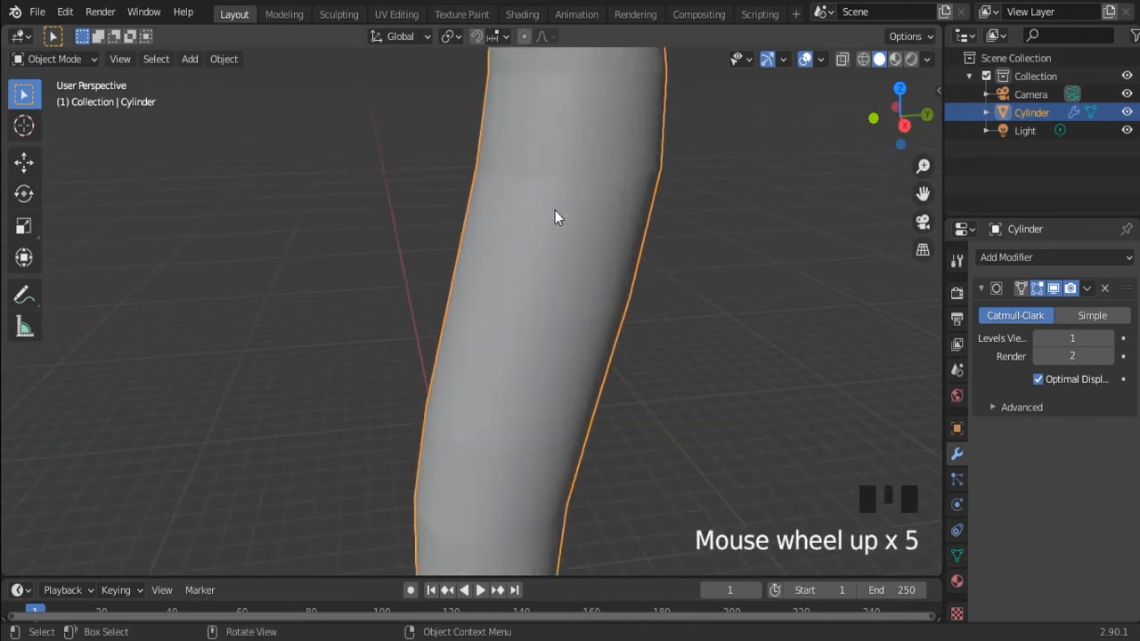
pyautogui.scroll(-4, 542, 263)
pyautogui.scroll(2, 542, 263)
pyautogui.scroll(-1, 541, 253)
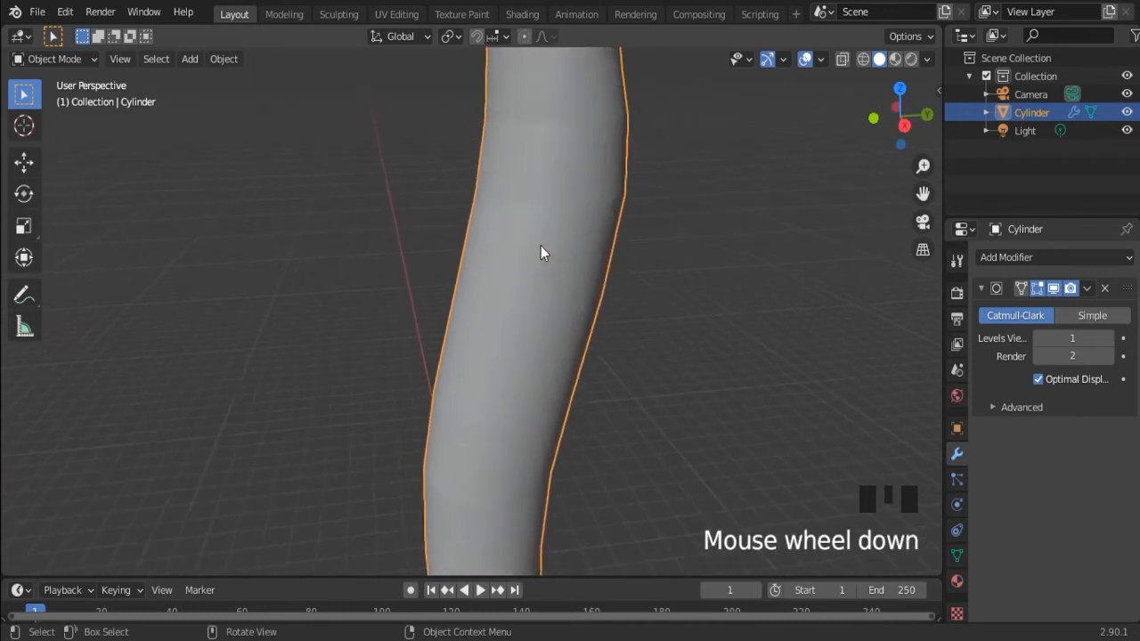
pyautogui.scroll(-1, 540, 253)
pyautogui.rightClick(537, 211)
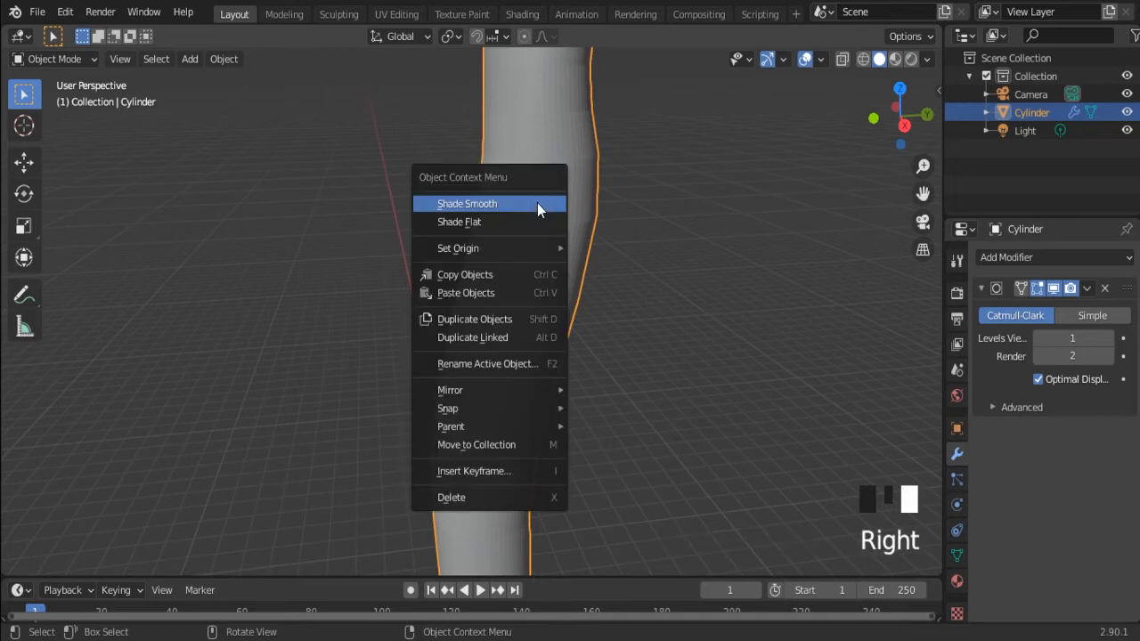
pyautogui.click(468, 204)
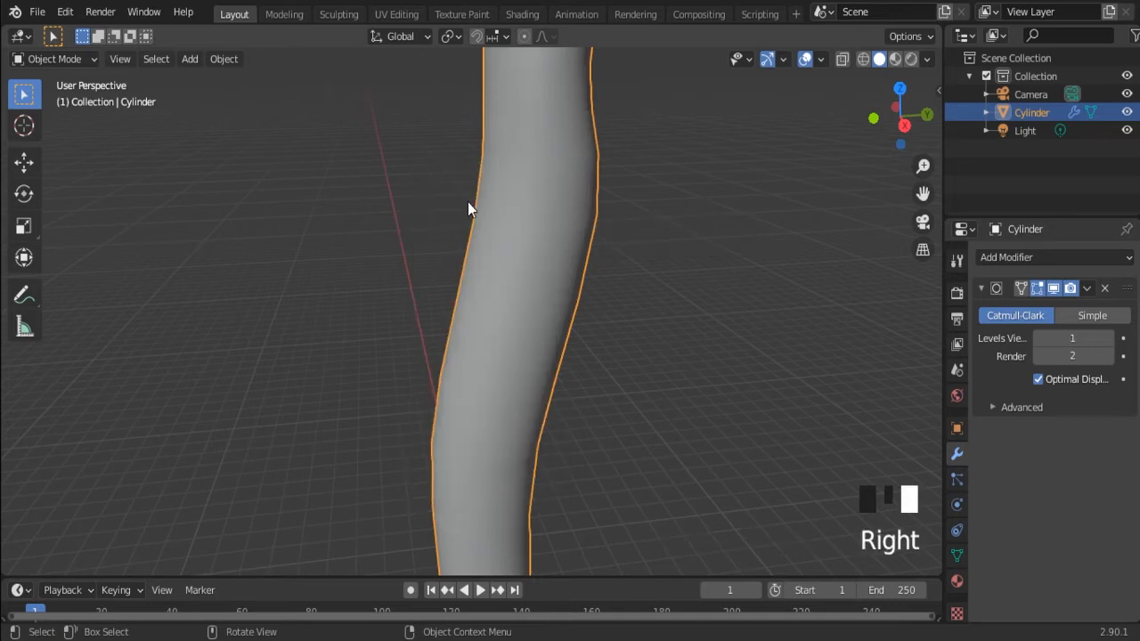
pyautogui.scroll(-5, 484, 273)
pyautogui.moveTo(483, 274); pyautogui.dragTo(520, 365, button='middle')
pyautogui.scroll(-3, 520, 300)
pyautogui.scroll(6, 502, 317)
pyautogui.click(527, 334)
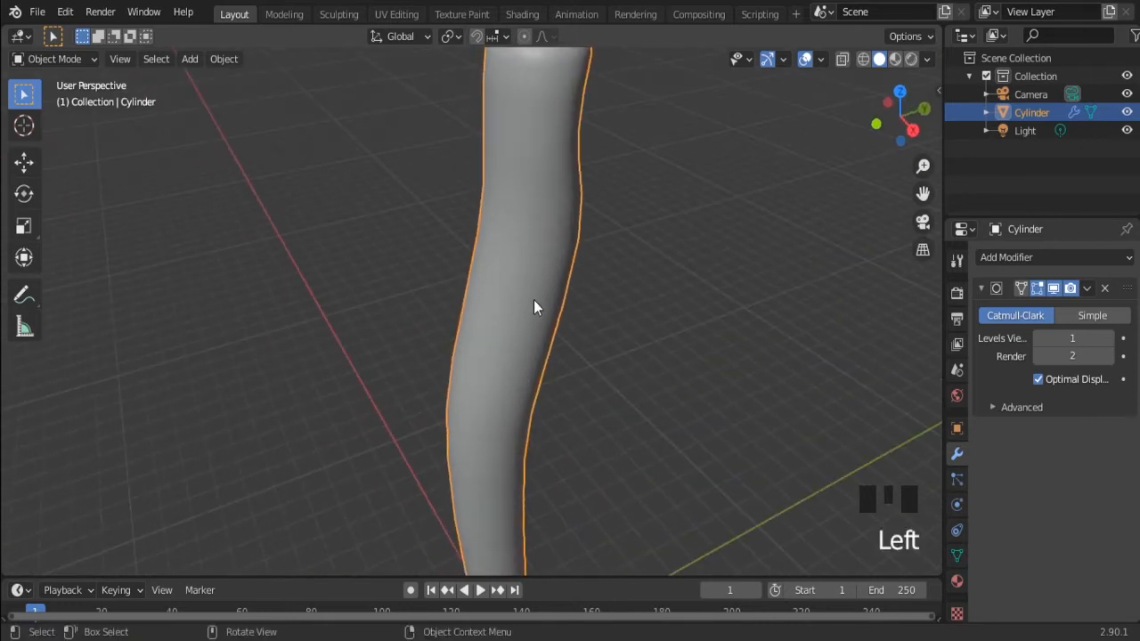
# In Edit Mode, add a loop cut around the column's uppermost section and slide it up close to the top rim.
pyautogui.scroll(-3, 538, 178)
pyautogui.press('Tab')
pyautogui.scroll(2, 538, 201)
pyautogui.moveTo(540, 204); pyautogui.dragTo(460, 255, button='middle')
pyautogui.scroll(3, 505, 158)
pyautogui.keyDown('shift'); pyautogui.moveTo(504, 158); pyautogui.dragTo(550, 208, button='middle'); pyautogui.keyUp('shift')
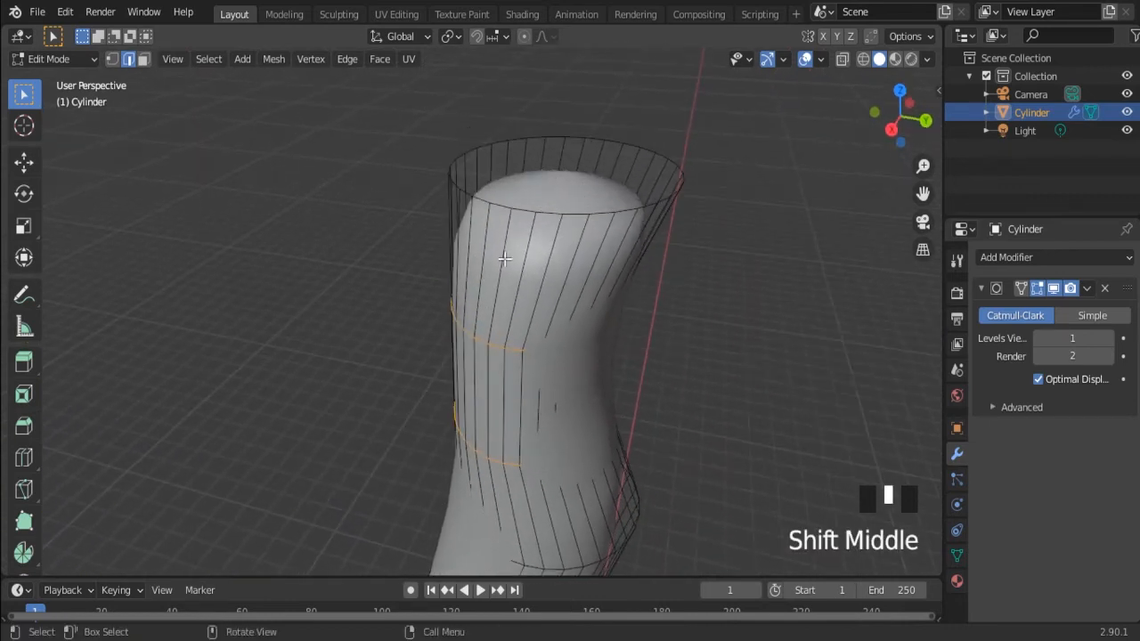
pyautogui.hotkey('ctrl', 'r')
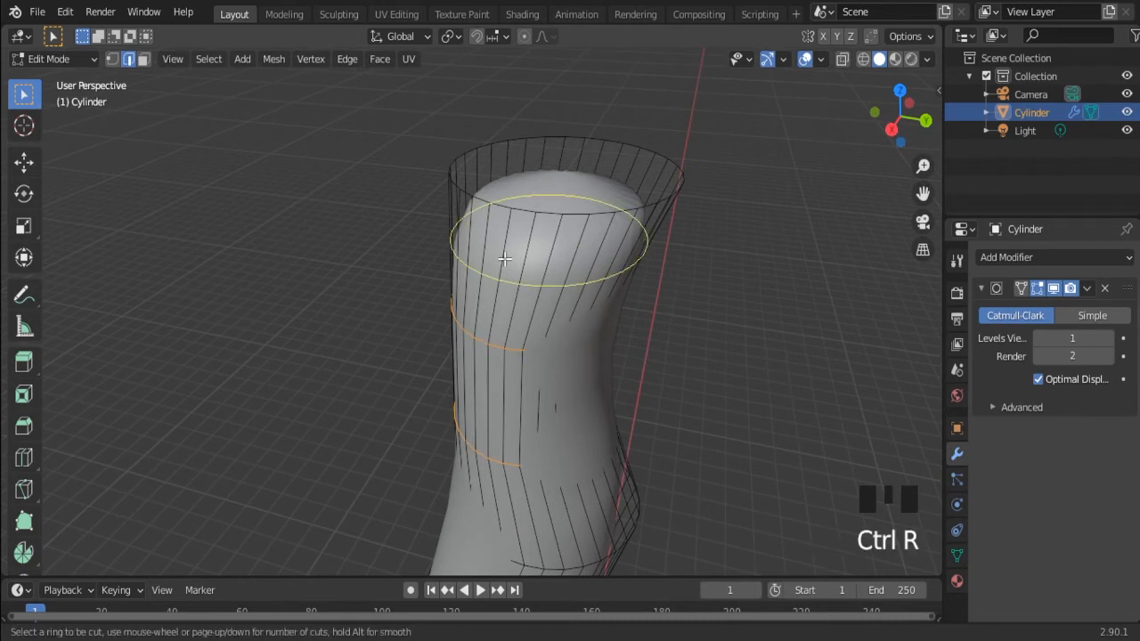
pyautogui.click(504, 259)
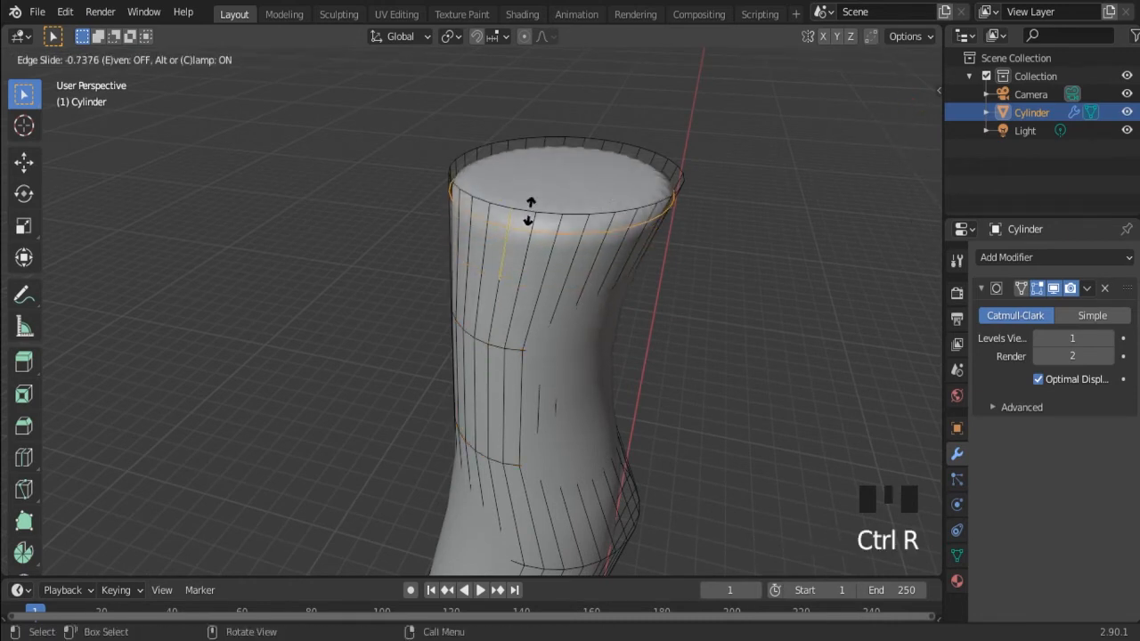
pyautogui.click(518, 209)
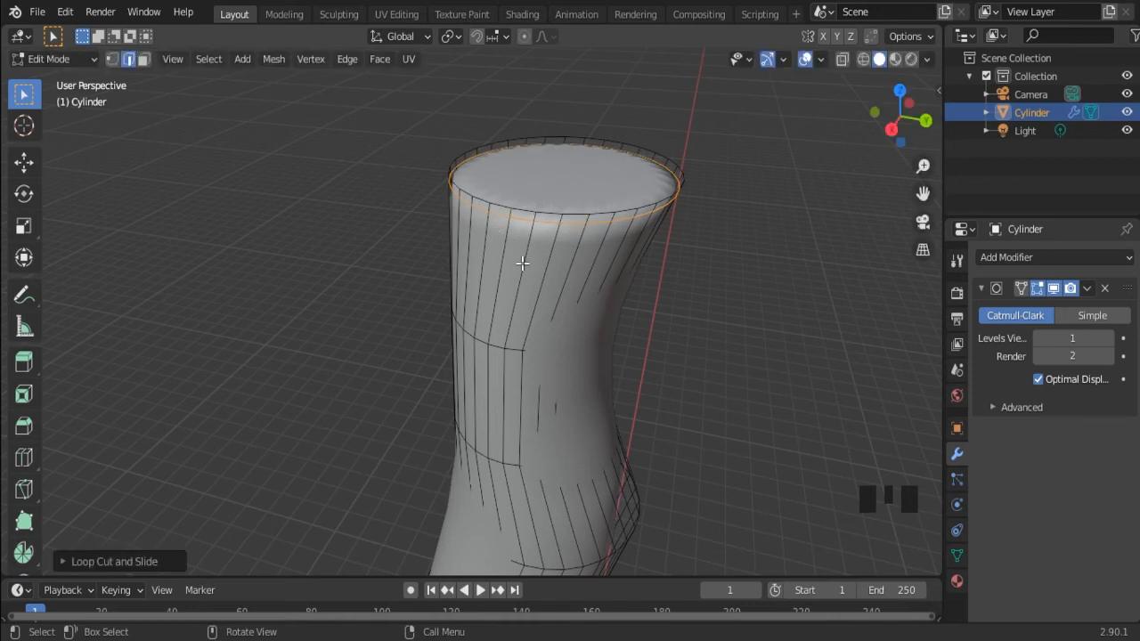
# Add a loop cut just above the column's upper bend and slide it down toward the bend.
pyautogui.scroll(-4, 578, 262)
pyautogui.scroll(3, 570, 294)
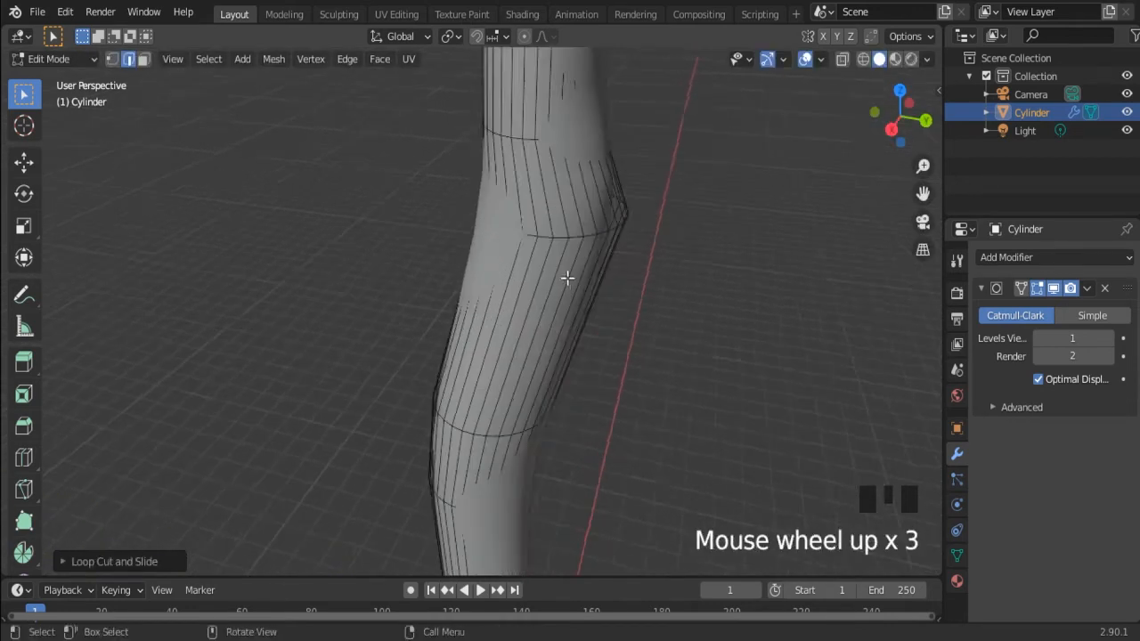
pyautogui.moveTo(570, 283); pyautogui.dragTo(588, 204, button='middle')
pyautogui.hotkey('ctrl', 'r')
pyautogui.click(591, 217)
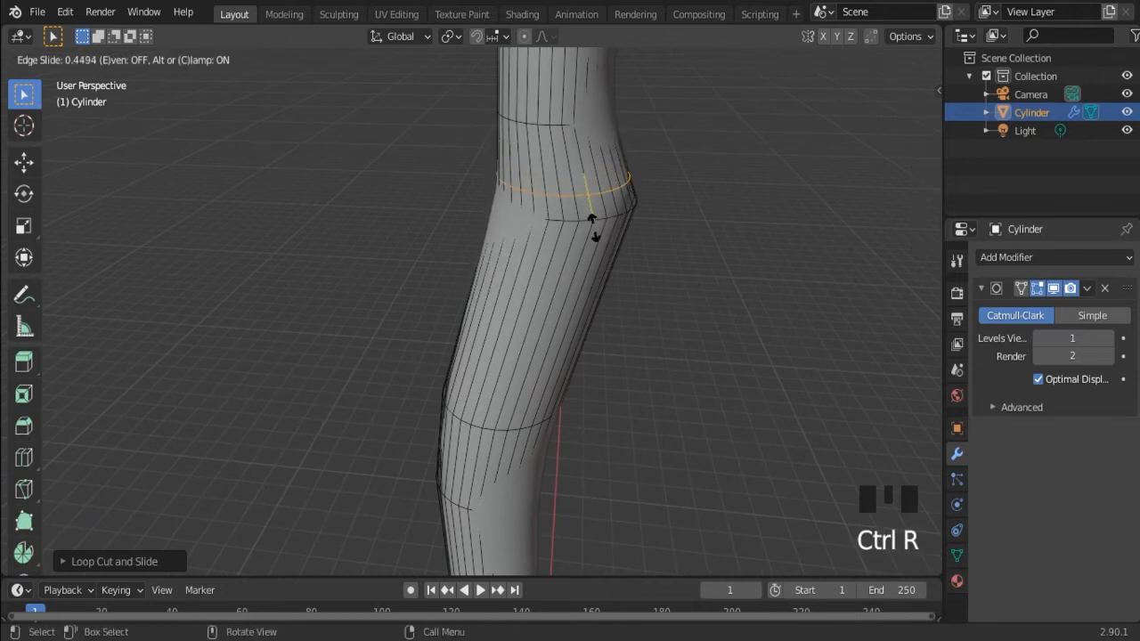
pyautogui.click(592, 237)
# Add a loop cut to the column's lowest section, slide it down close to the base edge, and return to Object Mode.
pyautogui.scroll(-4, 605, 392)
pyautogui.scroll(5, 573, 390)
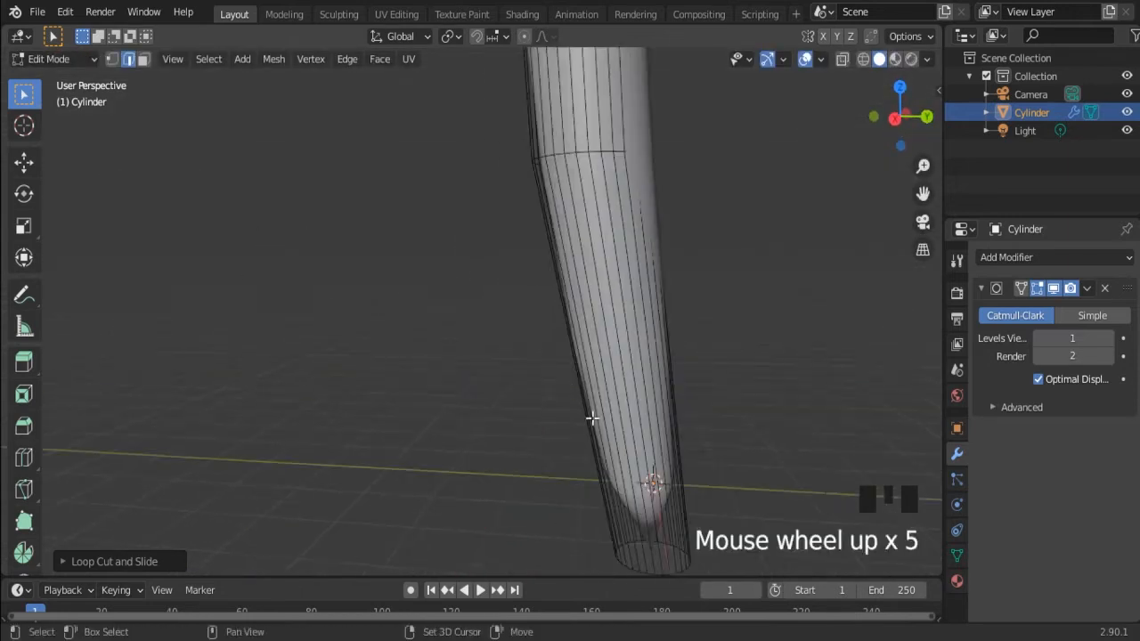
pyautogui.keyDown('shift'); pyautogui.moveTo(573, 390); pyautogui.dragTo(547, 338, button='middle'); pyautogui.keyUp('shift')
pyautogui.hotkey('ctrl', 'r')
pyautogui.click(547, 340)
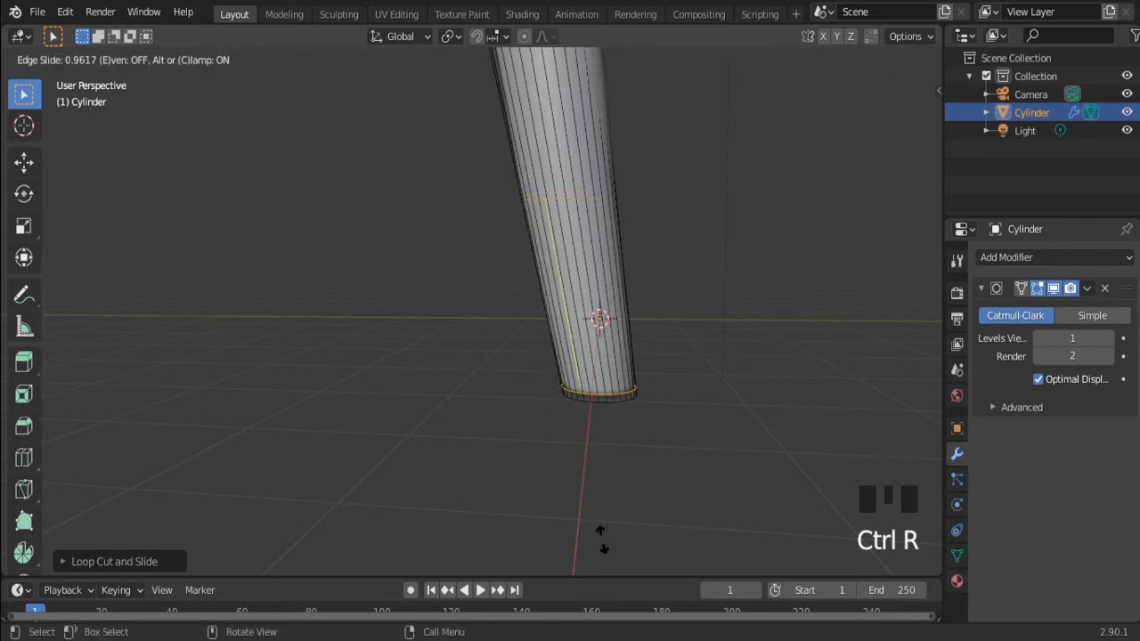
pyautogui.click(602, 540)
pyautogui.scroll(-3, 621, 326)
pyautogui.keyDown('shift'); pyautogui.moveTo(621, 326); pyautogui.dragTo(604, 262, button='middle'); pyautogui.keyUp('shift')
pyautogui.press('Tab')
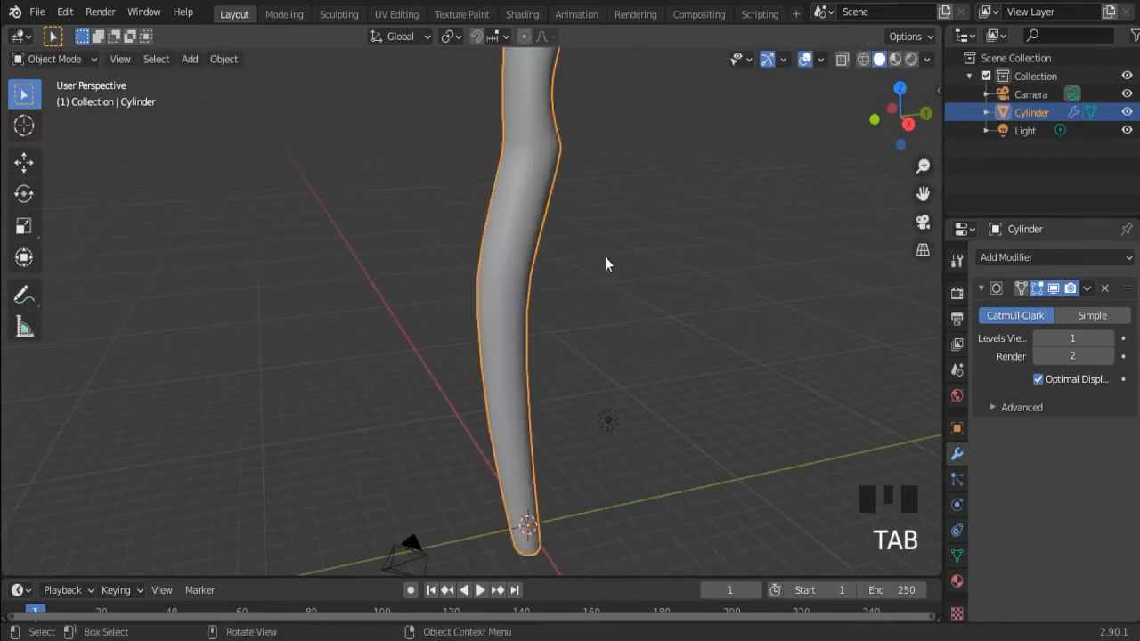
# Select the column's top face in face selection mode, inset it slightly inside the rim, and return to Object Mode.
pyautogui.moveTo(621, 217); pyautogui.dragTo(577, 237, button='middle')
pyautogui.scroll(4, 662, 160)
pyautogui.moveTo(662, 161); pyautogui.dragTo(659, 227, button='middle')
pyautogui.scroll(-3, 683, 217)
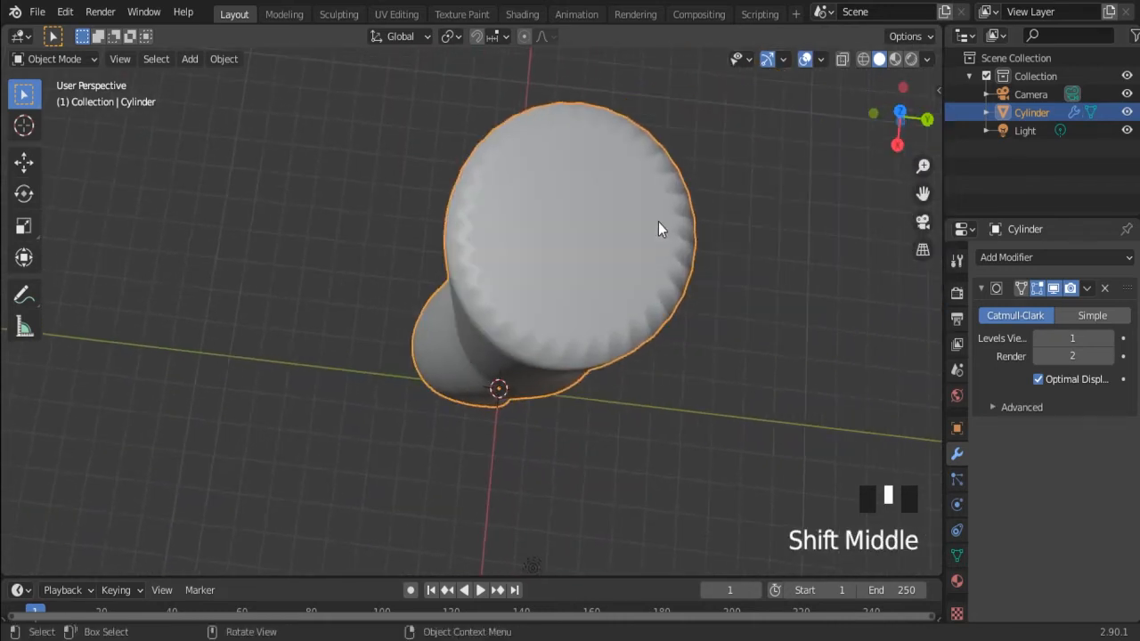
pyautogui.press('Tab')
pyautogui.press('3')
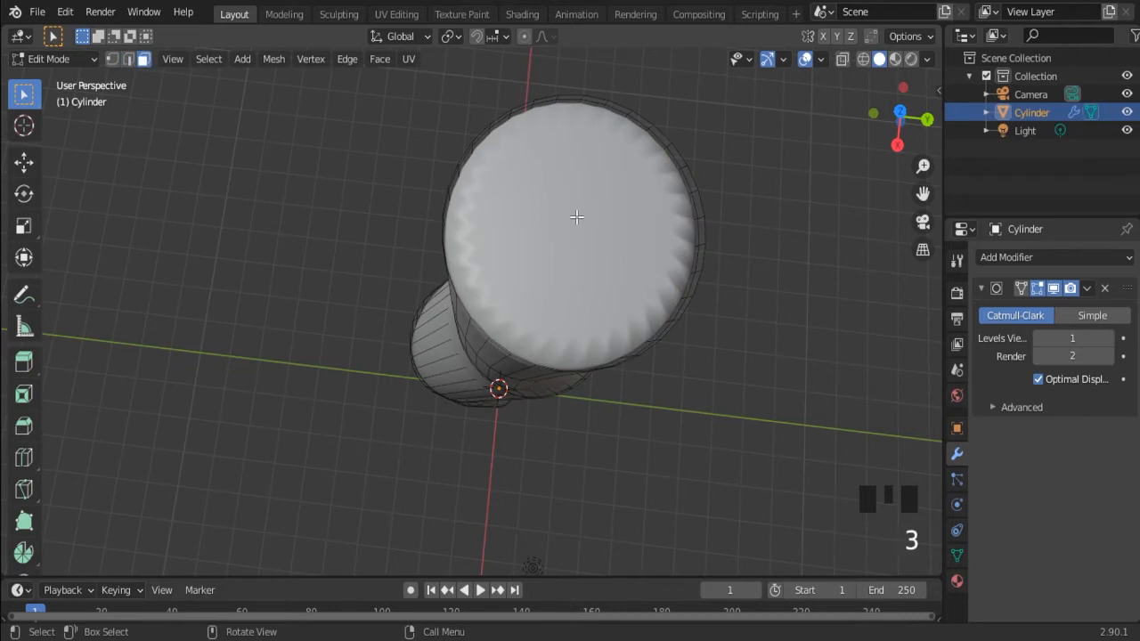
pyautogui.click(551, 214)
pyautogui.scroll(-3, 551, 215)
pyautogui.scroll(2, 545, 282)
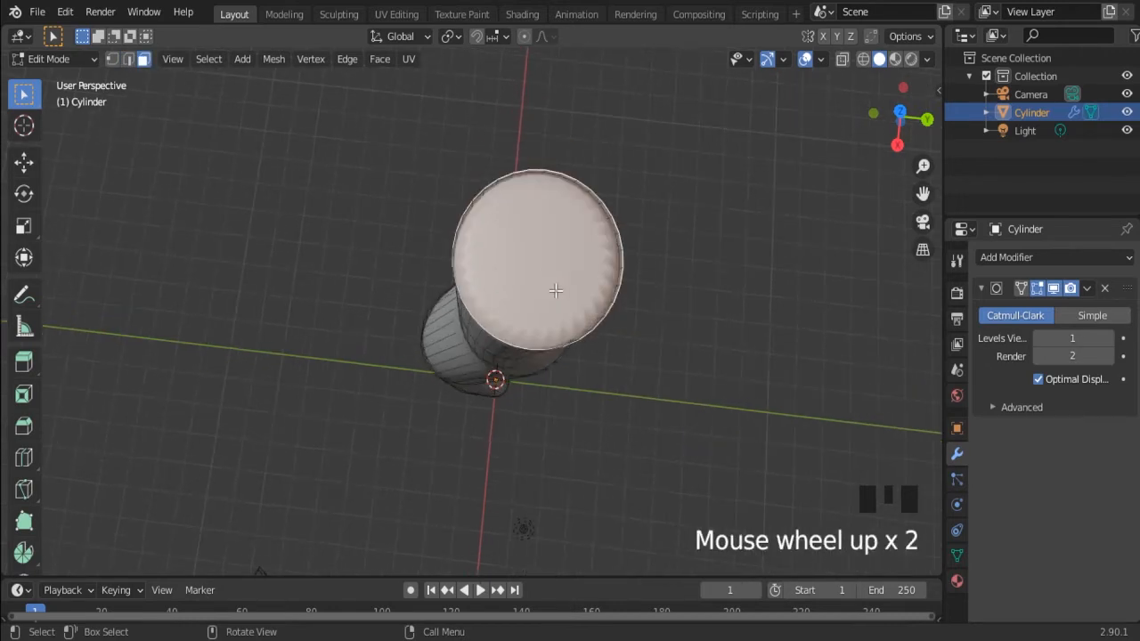
pyautogui.moveTo(554, 289); pyautogui.dragTo(555, 270, button='middle')
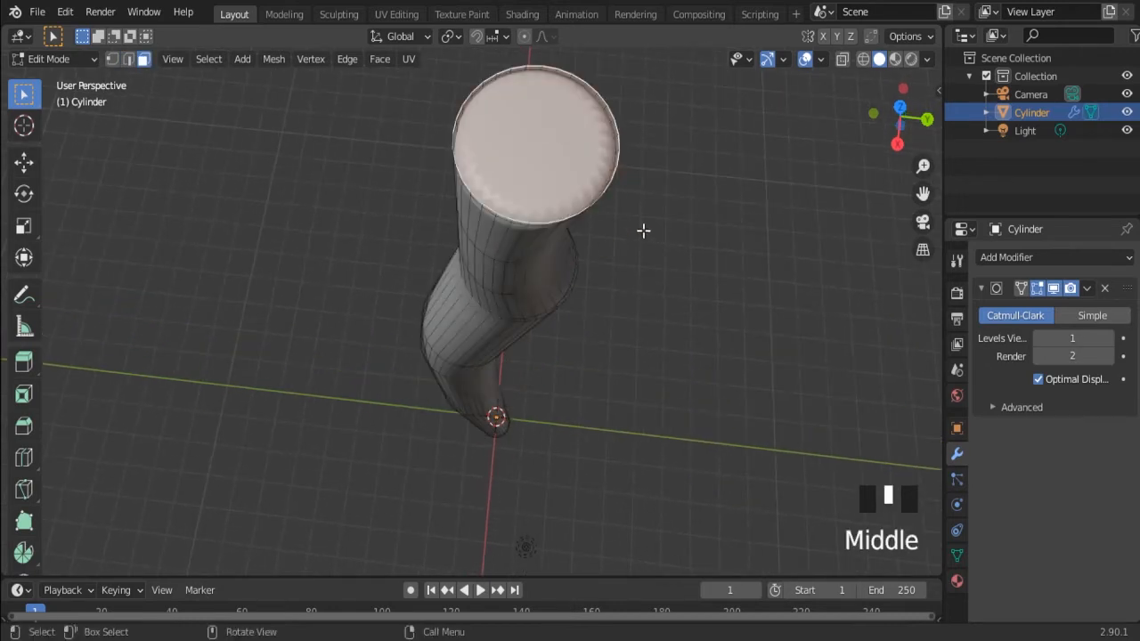
pyautogui.press('i')
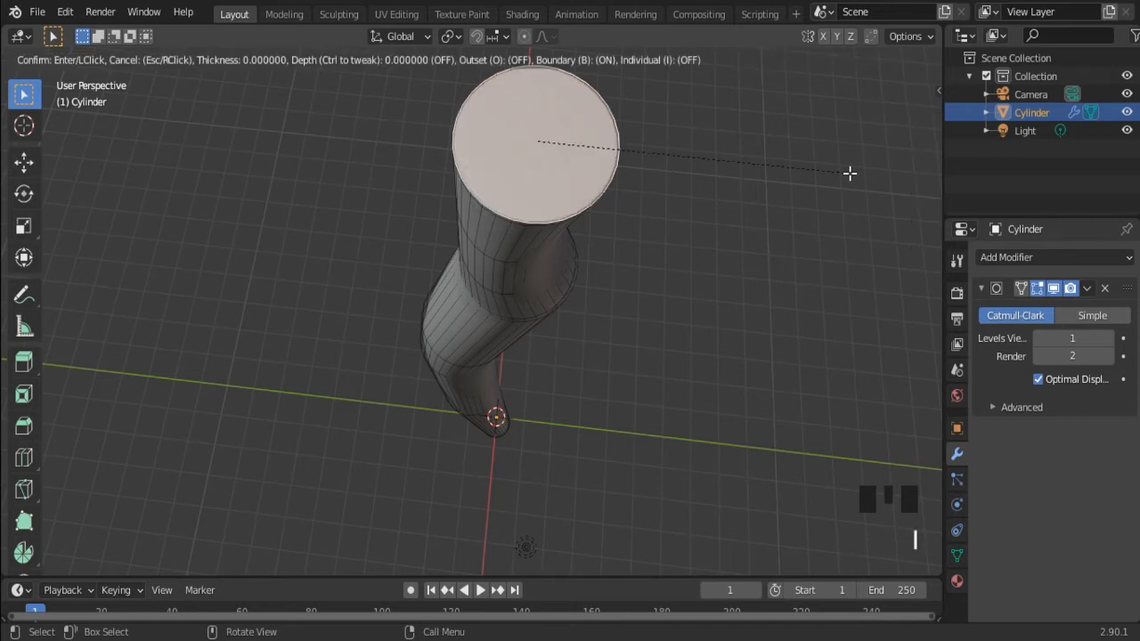
pyautogui.click(840, 174)
pyautogui.scroll(1, 480, 141)
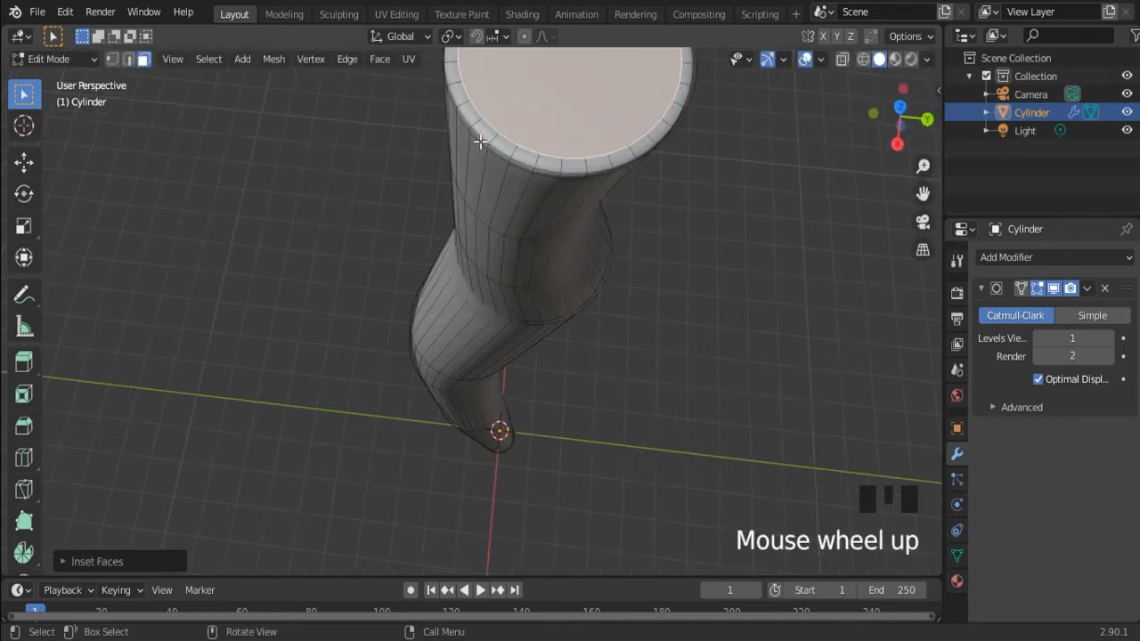
pyautogui.keyDown('shift'); pyautogui.moveTo(521, 131); pyautogui.dragTo(517, 172, button='middle'); pyautogui.keyUp('shift')
pyautogui.press('Tab')
# Select the column's bottom face in Edit Mode, inset it slightly, and return to Object Mode.
pyautogui.moveTo(502, 297); pyautogui.dragTo(508, 383, button='middle')
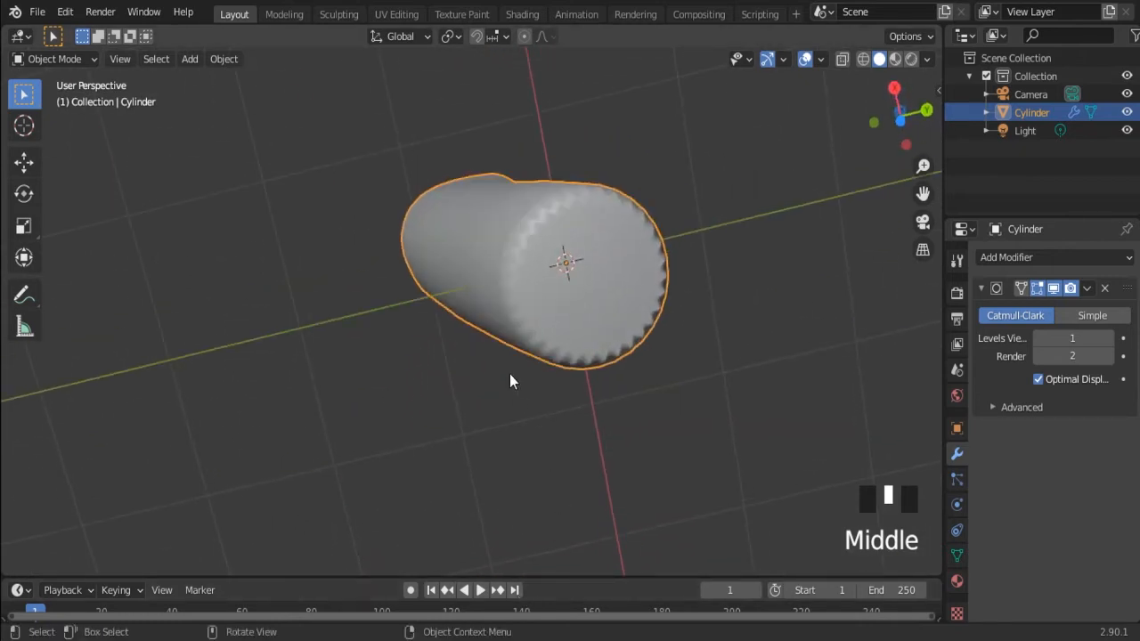
pyautogui.press('Tab')
pyautogui.click(592, 290)
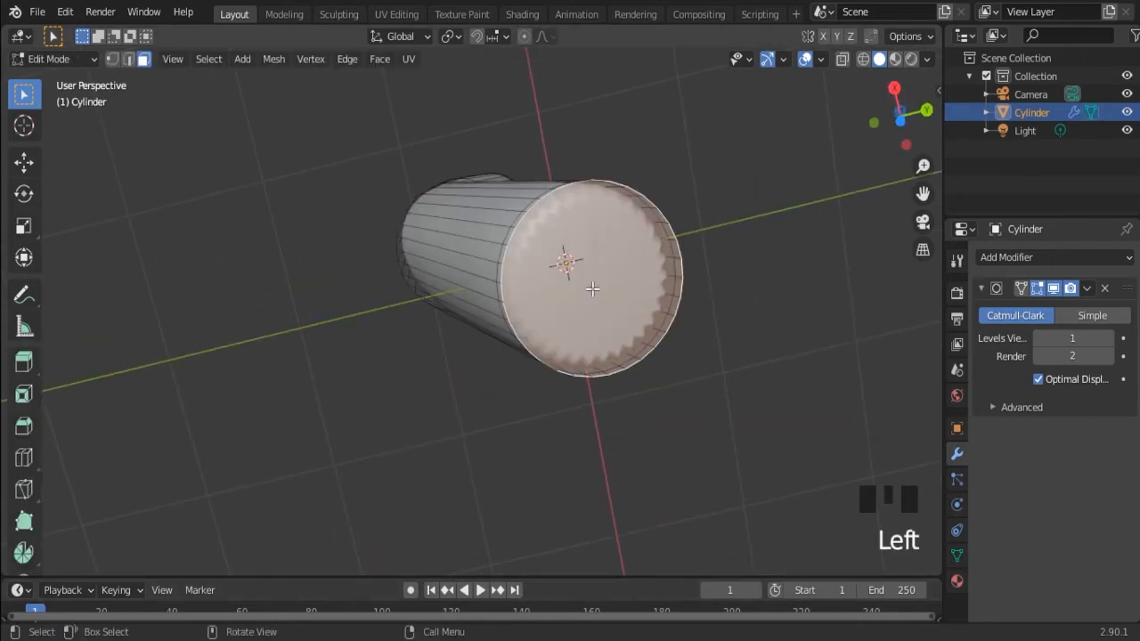
pyautogui.press('i')
pyautogui.click(700, 276)
pyautogui.press('Tab')
pyautogui.moveTo(579, 264); pyautogui.dragTo(600, 428, button='middle')
pyautogui.scroll(-5, 570, 365)
pyautogui.moveTo(479, 313); pyautogui.dragTo(383, 321, button='middle')
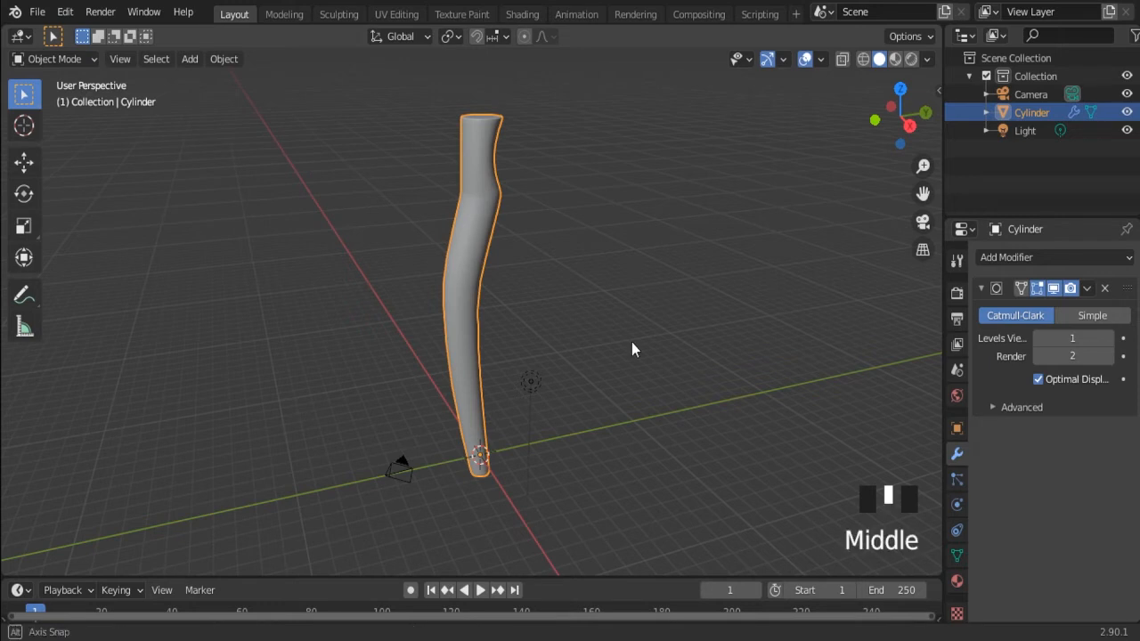
# Add a cube mesh and move it up along Z to the top of the column.
pyautogui.hotkey('shift', 'a')
pyautogui.moveTo(626, 265)
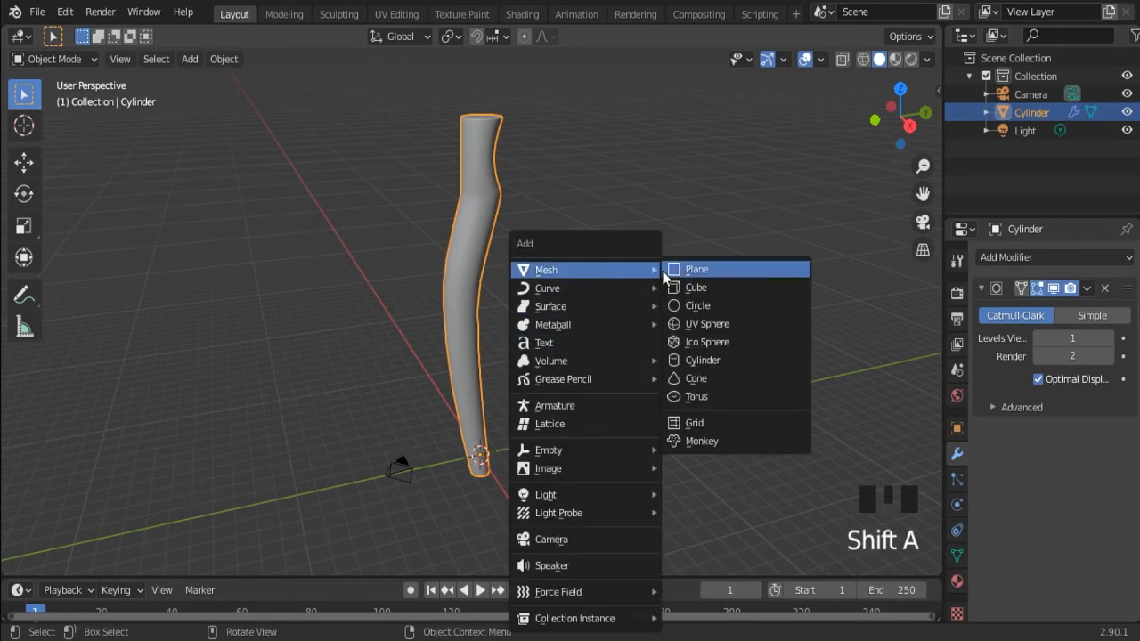
pyautogui.click(714, 288)
pyautogui.press('g')
pyautogui.press('z')
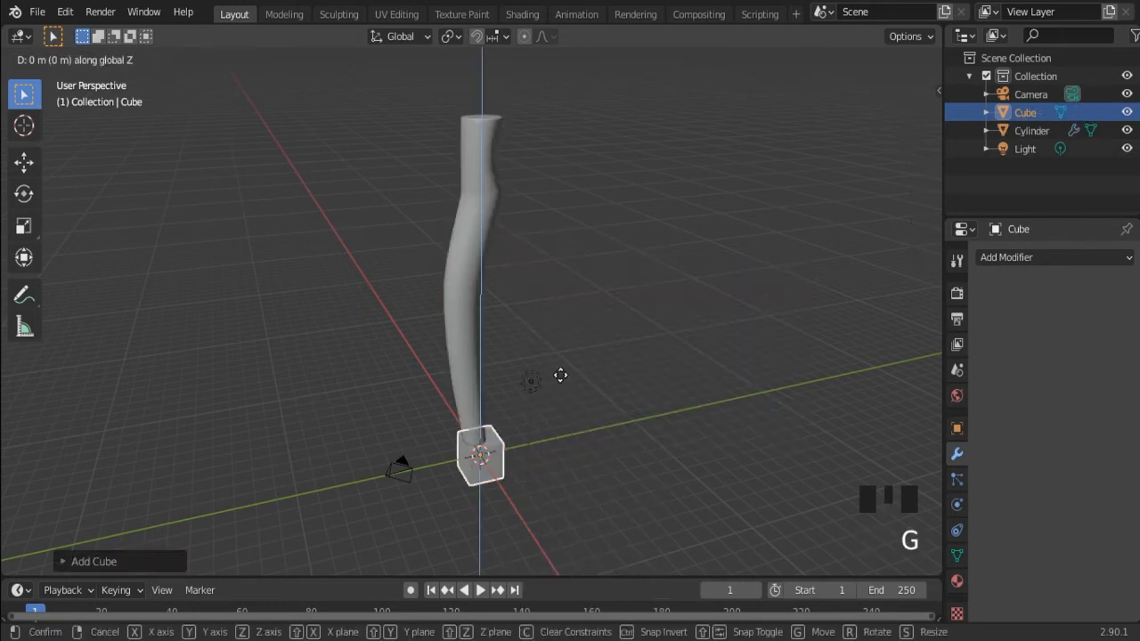
pyautogui.click(542, 74)
# Scale the cube by about 1.2 along X and enlarge it along Y and Z around the column's top.
pyautogui.keyDown('shift'); pyautogui.moveTo(543, 65); pyautogui.dragTo(638, 341, button='middle'); pyautogui.keyUp('shift')
pyautogui.press('s')
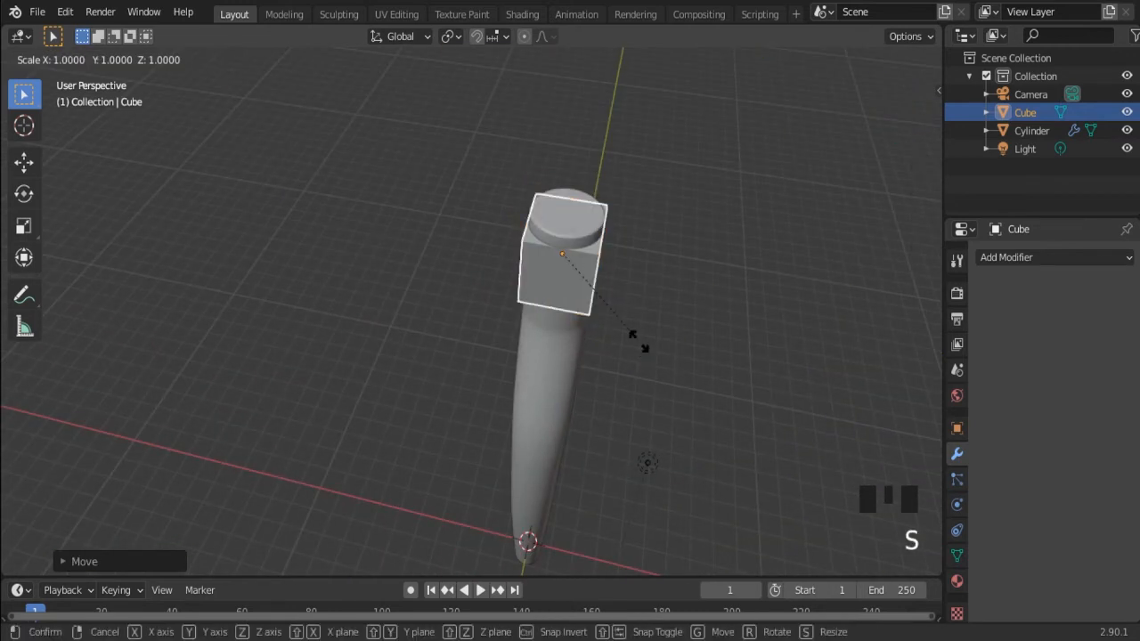
pyautogui.press('x')
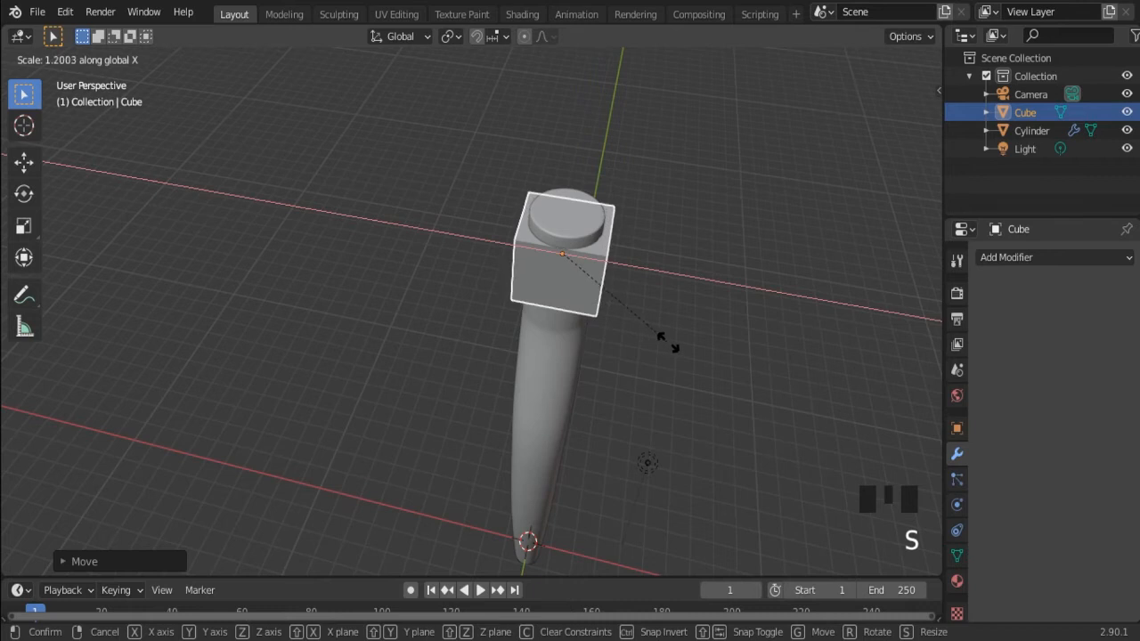
pyautogui.click(671, 339)
pyautogui.moveTo(675, 285); pyautogui.dragTo(646, 267, button='middle')
pyautogui.press('s')
pyautogui.press('y')
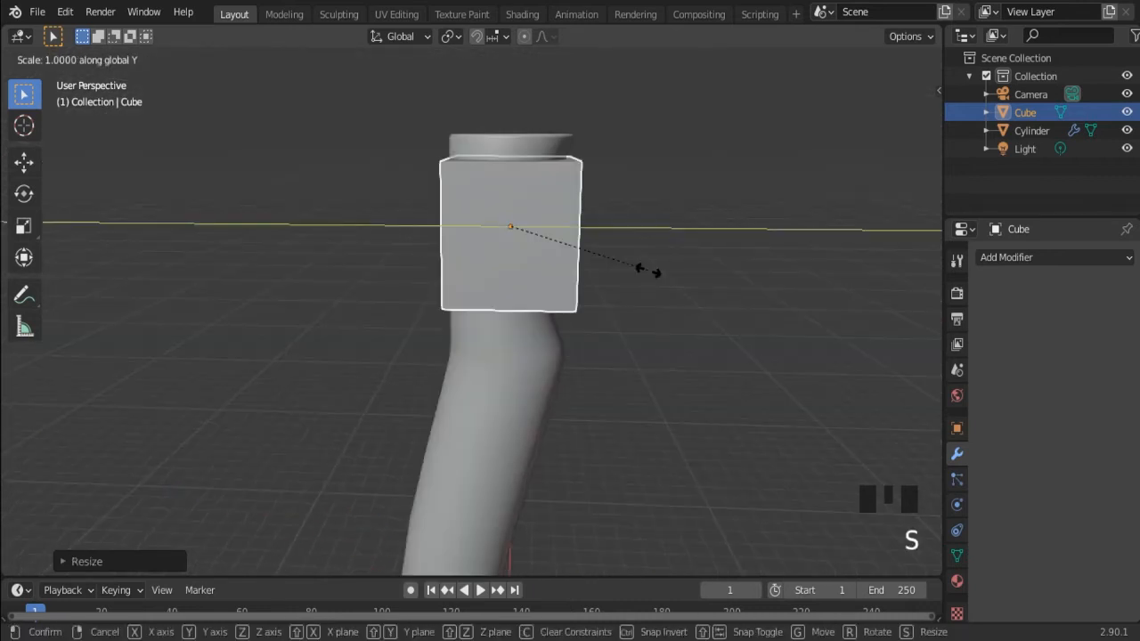
pyautogui.click(693, 274)
pyautogui.press('s')
pyautogui.press('z')
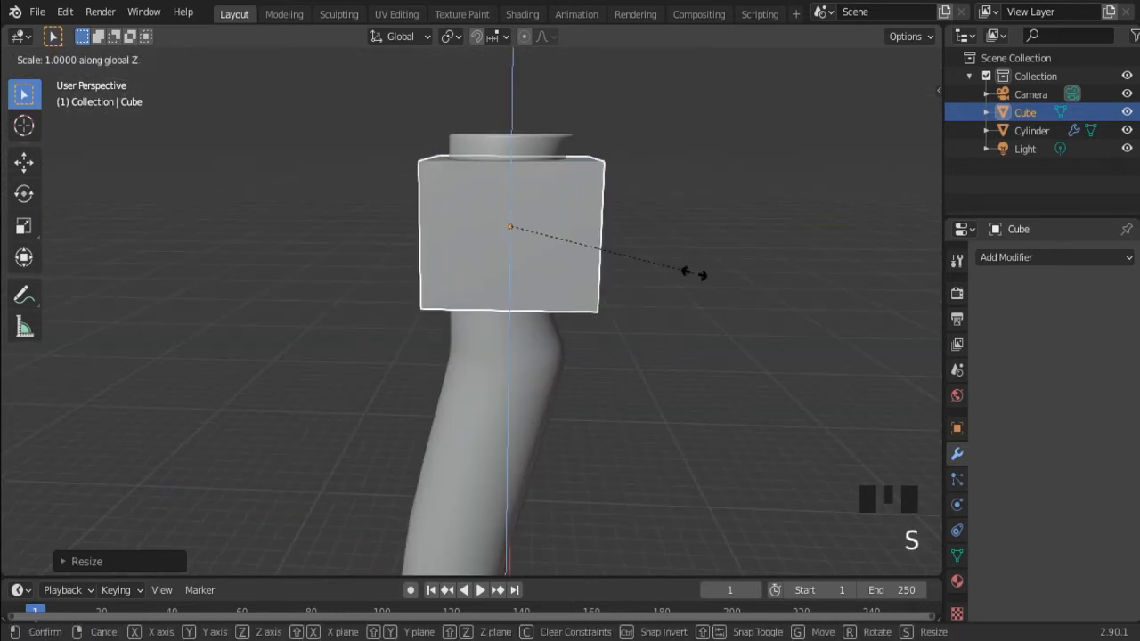
pyautogui.click(740, 270)
# In Edit Mode, add a vertical loop cut through the middle of the cube, splitting it into two halves along X.
pyautogui.moveTo(741, 269); pyautogui.dragTo(611, 272, button='middle')
pyautogui.press('Tab')
pyautogui.hotkey('ctrl', 'r')
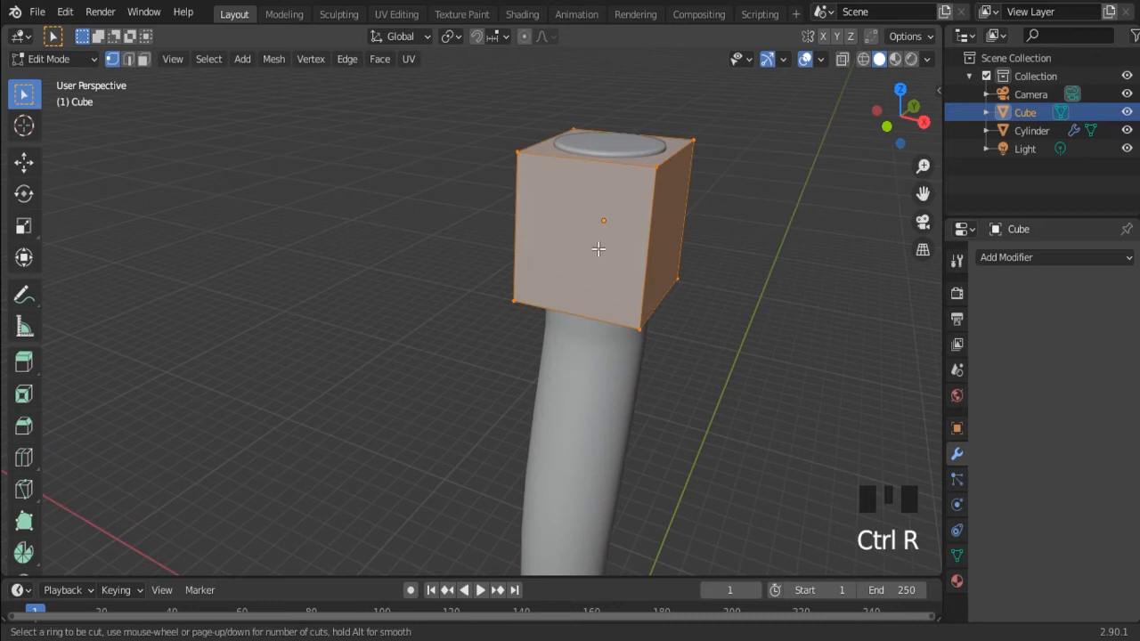
pyautogui.click(588, 166)
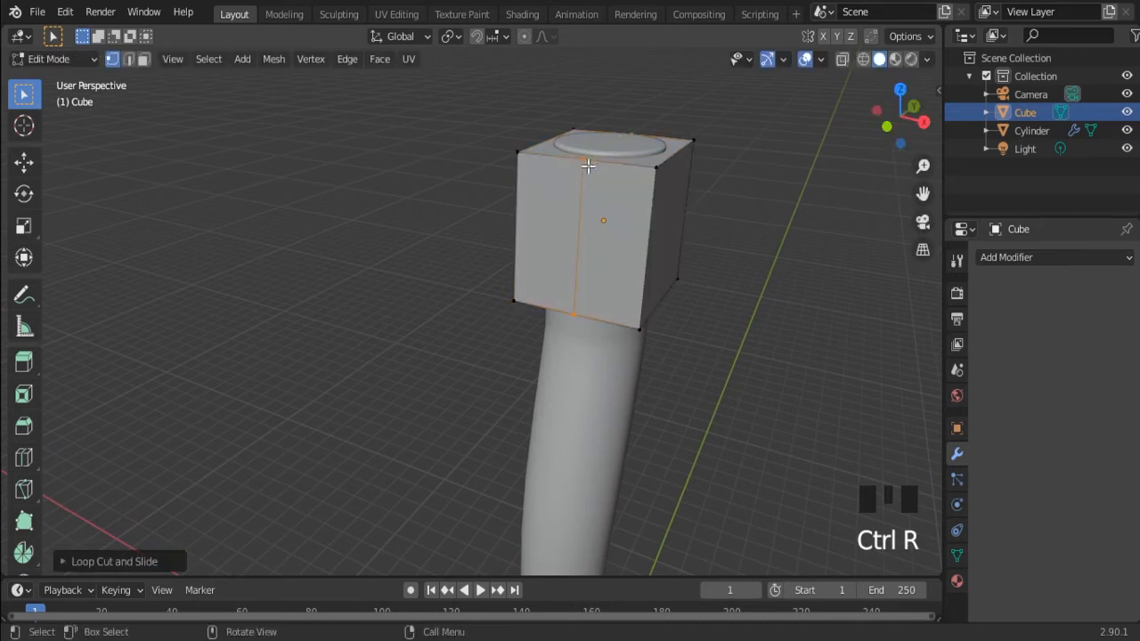
pyautogui.click(588, 165)
# Select the four outer corner vertices on the cube's negative X side and delete them, leaving only half the cube.
pyautogui.scroll(2, 589, 189)
pyautogui.moveTo(572, 151); pyautogui.dragTo(524, 128, button='middle')
pyautogui.moveTo(520, 115); pyautogui.dragTo(592, 255)
pyautogui.moveTo(572, 326); pyautogui.dragTo(626, 215, button='middle')
pyautogui.keyDown('shift'); pyautogui.moveTo(504, 297); pyautogui.dragTo(568, 409); pyautogui.keyUp('shift')
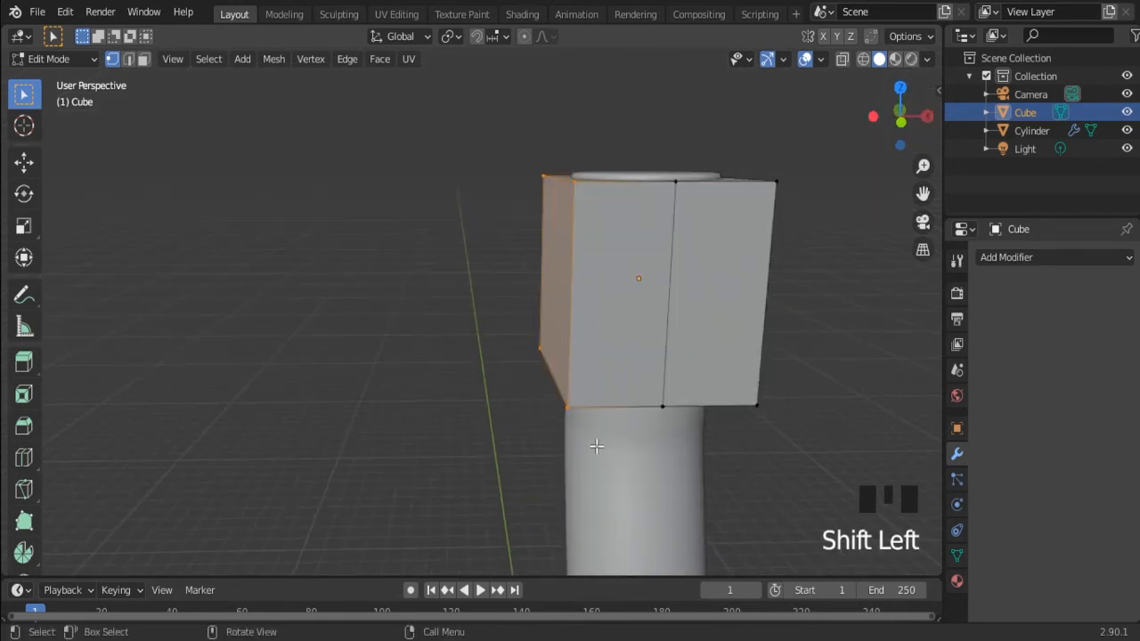
pyautogui.press('Delete')
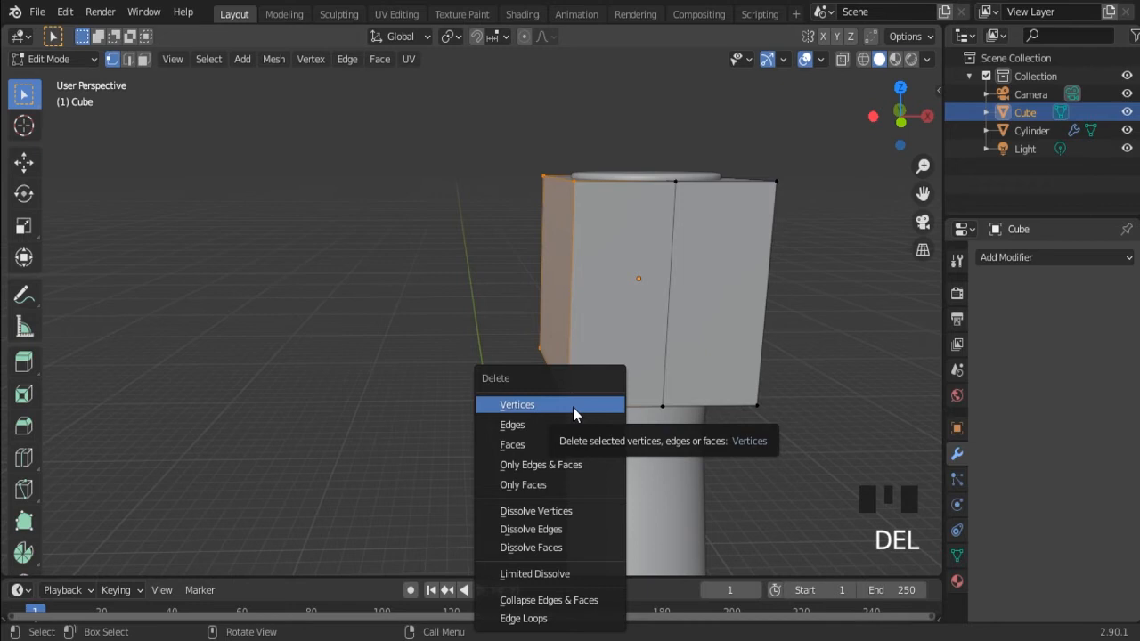
pyautogui.click(573, 405)
# Add a Mirror modifier on the X axis to the half cube in Object Mode, then return to Edit Mode.
pyautogui.moveTo(555, 315); pyautogui.dragTo(711, 278, button='middle')
pyautogui.press('Tab')
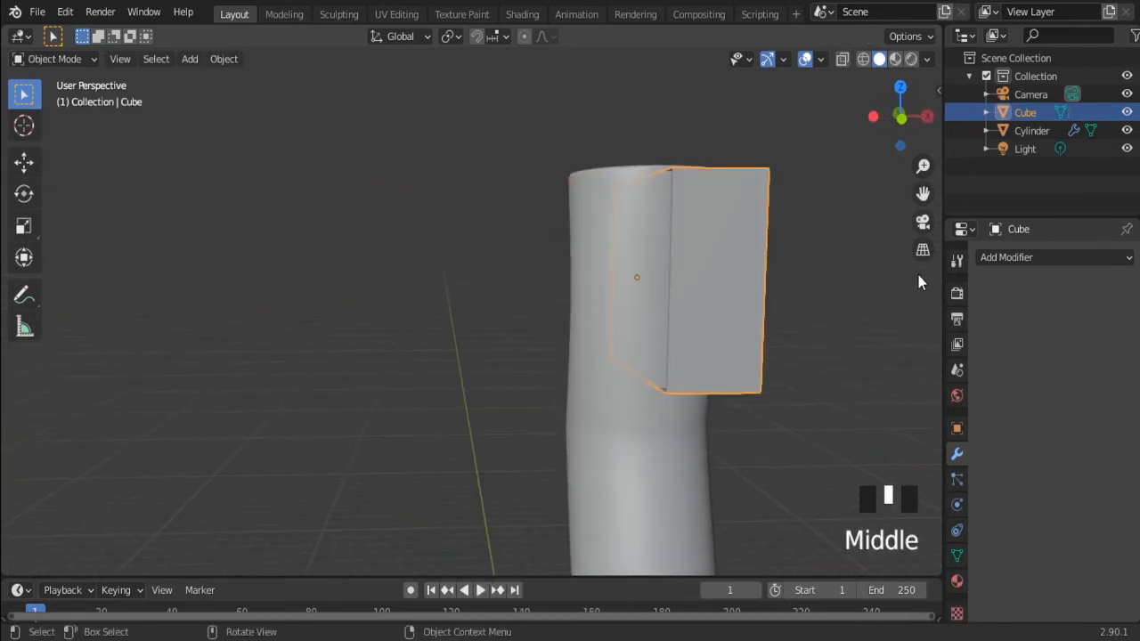
pyautogui.click(959, 457)
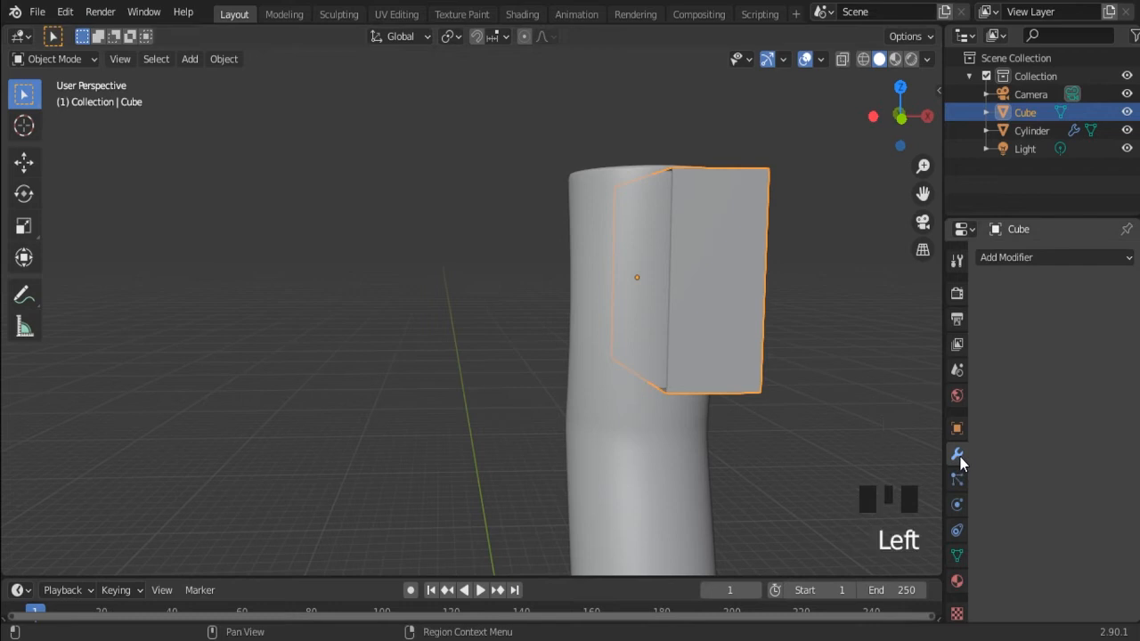
pyautogui.click(1044, 259)
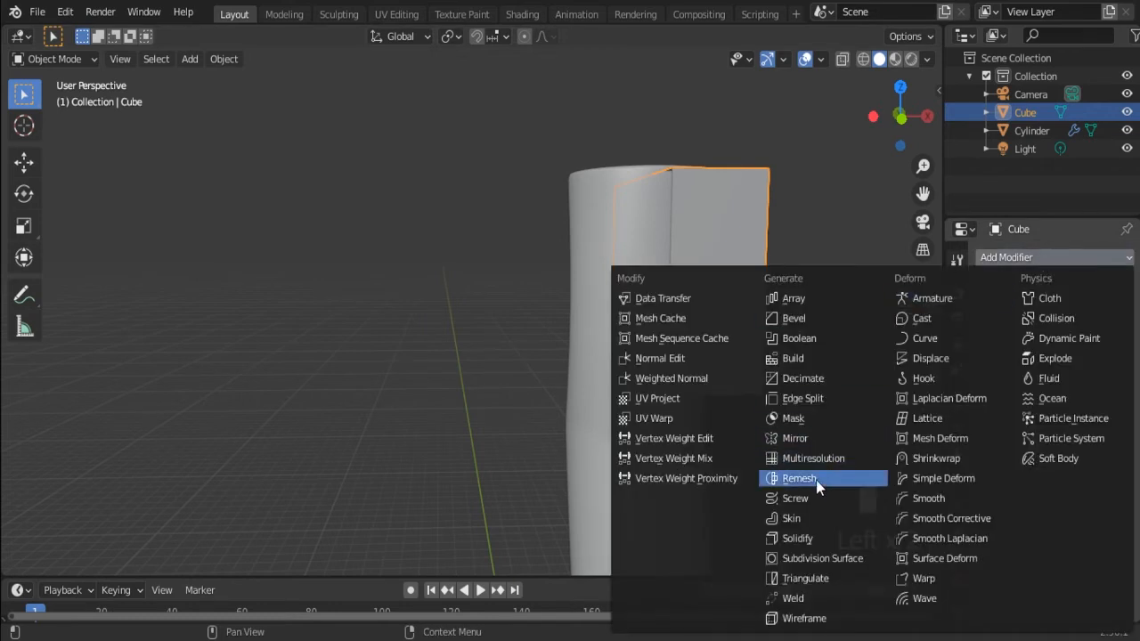
pyautogui.click(802, 434)
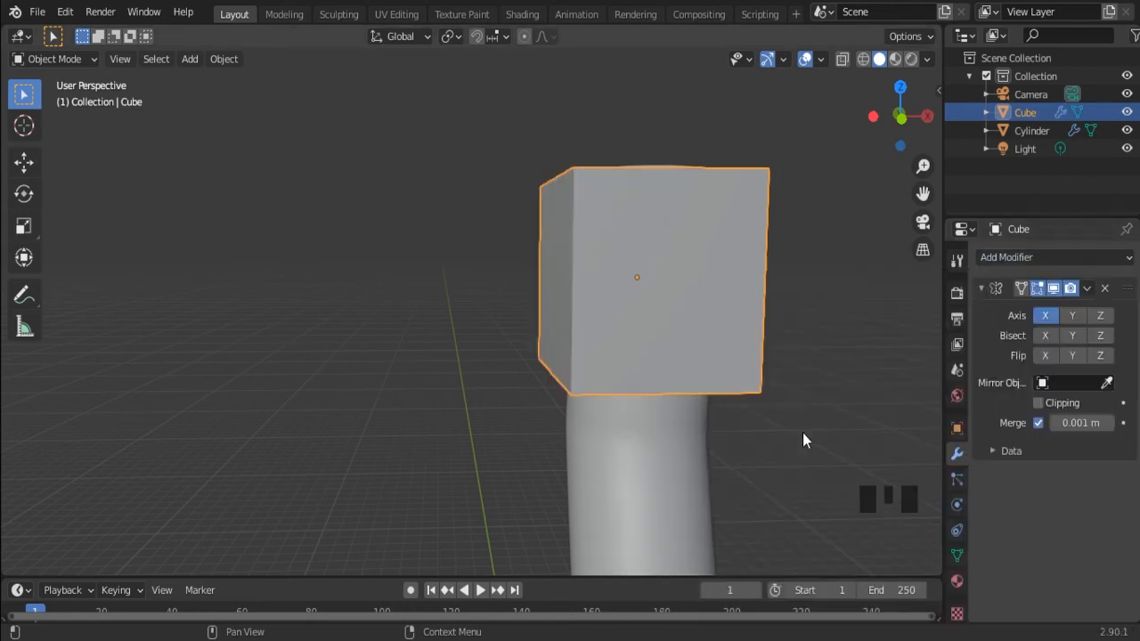
pyautogui.press('Tab')
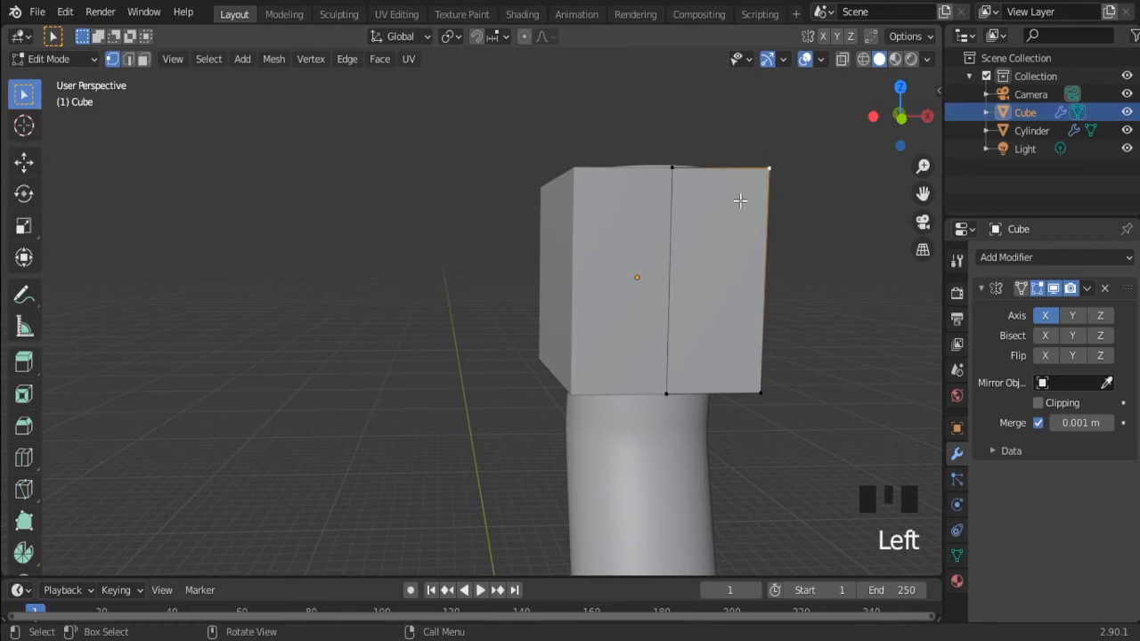
# Try moving the cube's upper outer corner vertex to test the mirroring.
pyautogui.press('g')
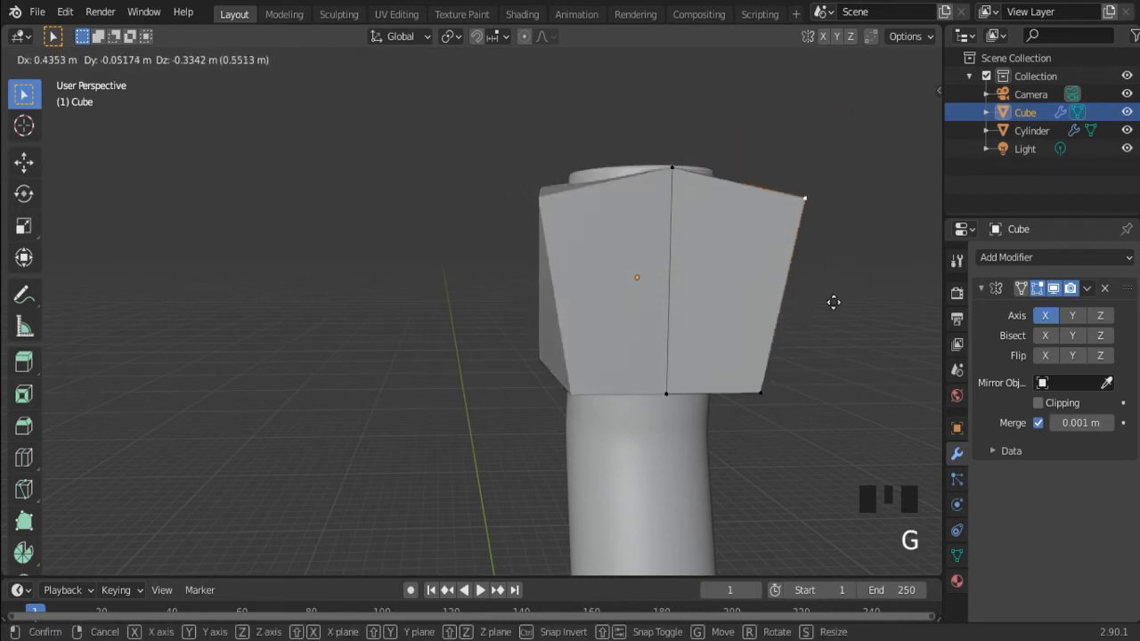
pyautogui.click(796, 324)
# Add two vertical and two horizontal loop cuts, dividing the cube's positive X side into a three-by-three grid.
pyautogui.moveTo(797, 324); pyautogui.dragTo(491, 286, button='middle')
pyautogui.scroll(-1, 574, 335)
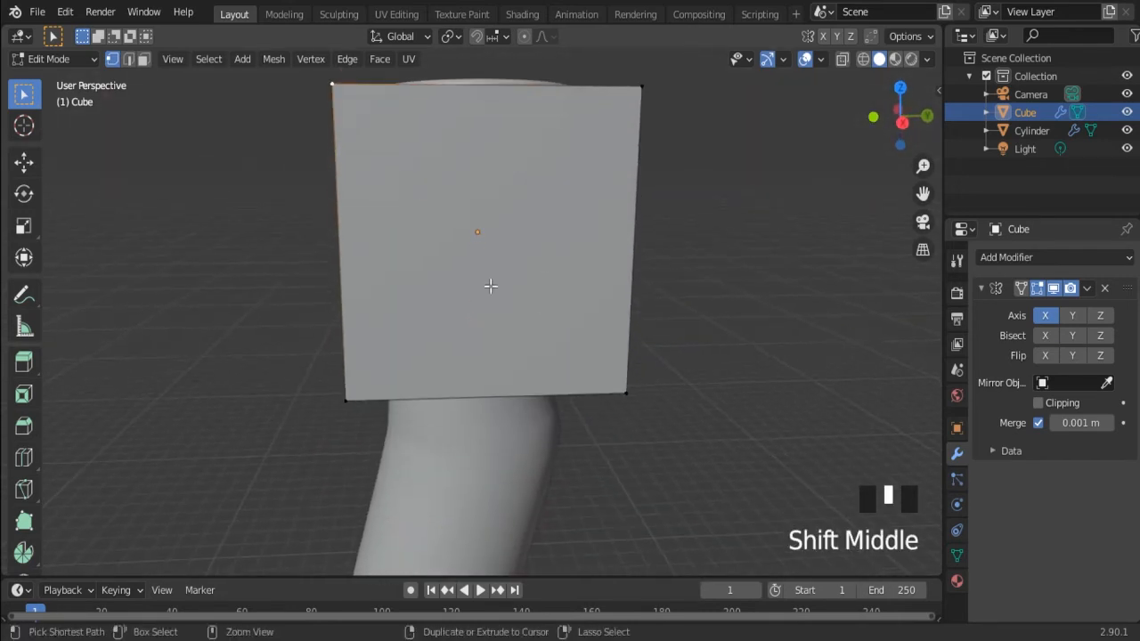
pyautogui.scroll(1, 449, 385)
pyautogui.click(449, 385)
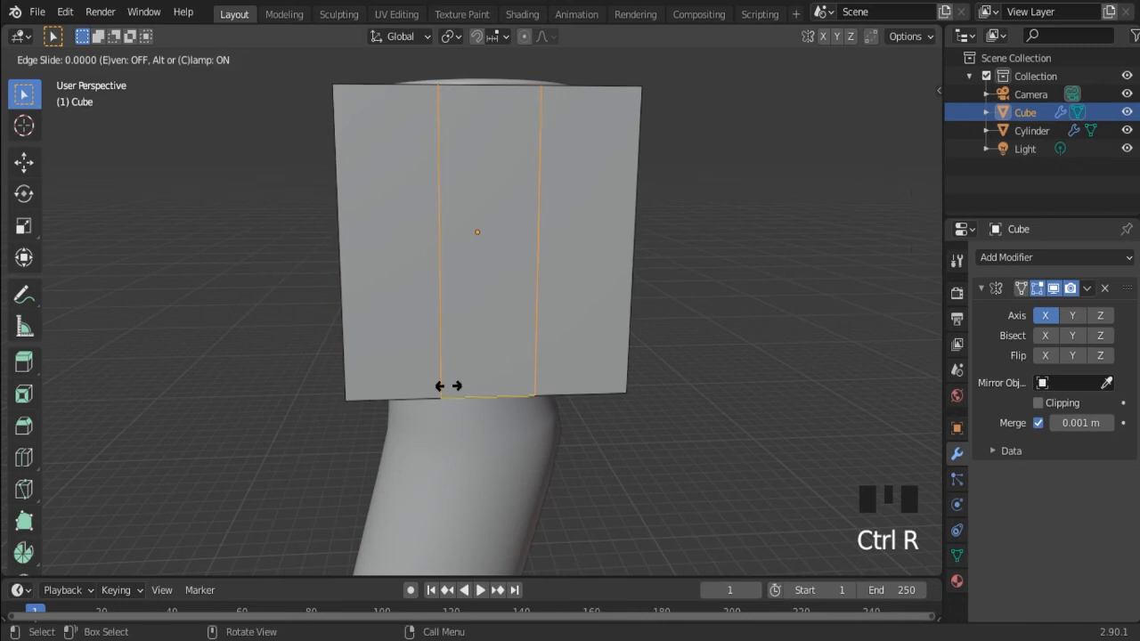
pyautogui.click(448, 386)
pyautogui.hotkey('ctrl', 'r')
pyautogui.scroll(1, 428, 222)
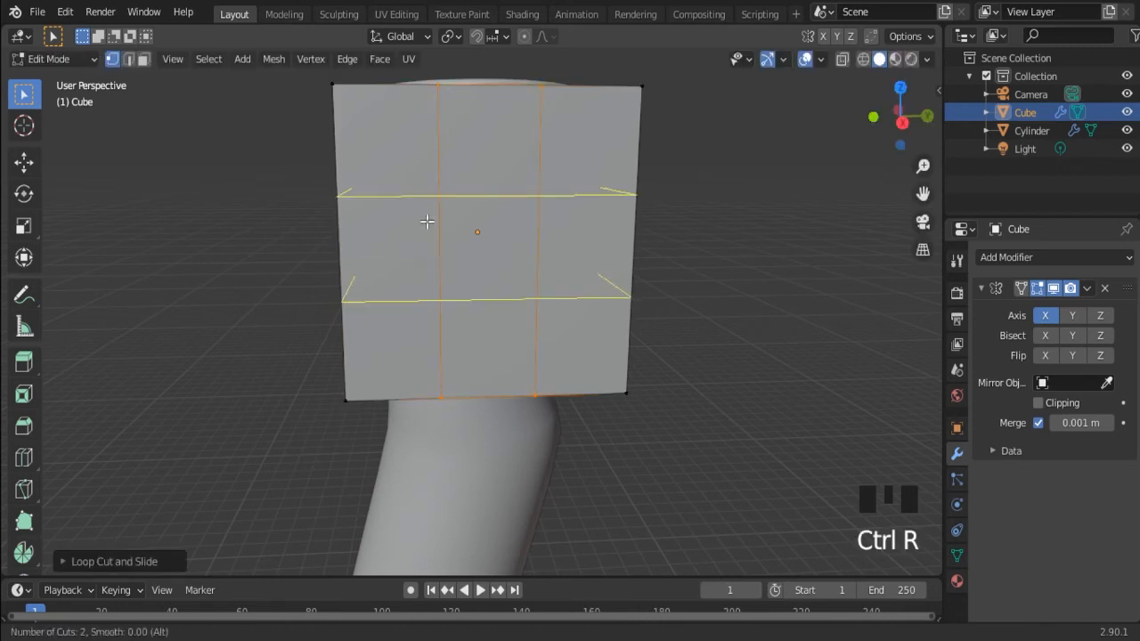
pyautogui.click(428, 222)
pyautogui.click(428, 222)
# Select the middle vertices on the top and bottom edges of the positive X side and scale them closely together along Y.
pyautogui.keyDown('shift'); pyautogui.moveTo(483, 135); pyautogui.dragTo(492, 253, button='middle'); pyautogui.keyUp('shift')
pyautogui.moveTo(415, 214); pyautogui.dragTo(533, 304)
pyautogui.moveTo(570, 311); pyautogui.dragTo(554, 360, button='middle')
pyautogui.keyDown('shift'); pyautogui.moveTo(368, 238); pyautogui.dragTo(512, 357); pyautogui.keyUp('shift')
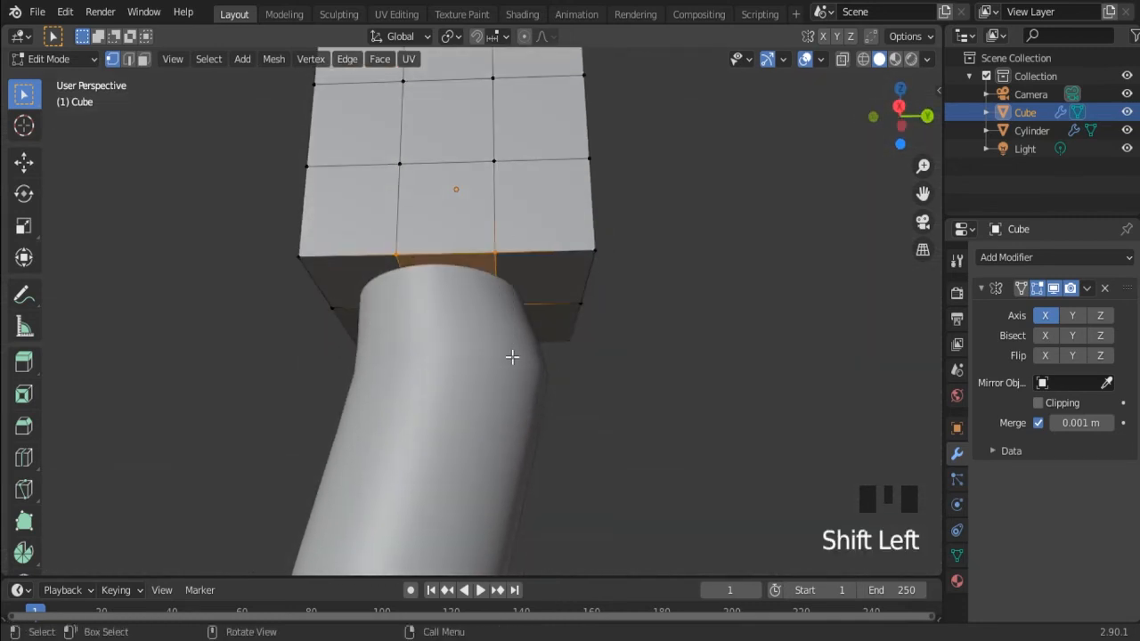
pyautogui.press('s')
pyautogui.press('y')
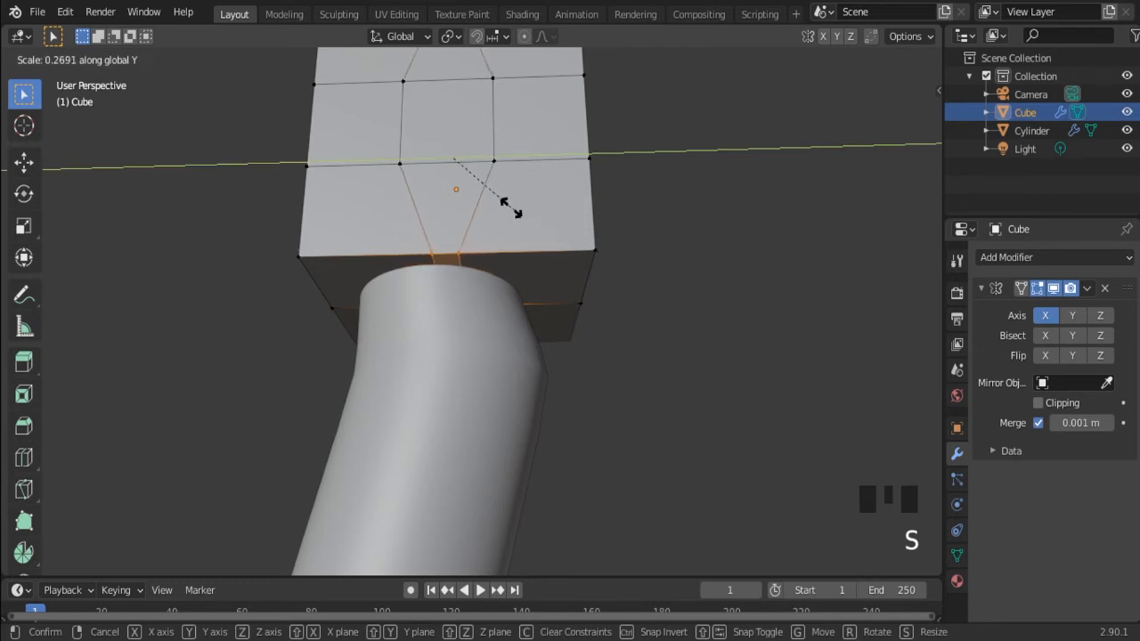
pyautogui.click(469, 187)
# Select the four vertices of the vertical corner on the positive Y side and move them inward about 0.35 m along X.
pyautogui.moveTo(454, 186); pyautogui.dragTo(273, 175, button='middle')
pyautogui.moveTo(274, 174); pyautogui.dragTo(309, 314)
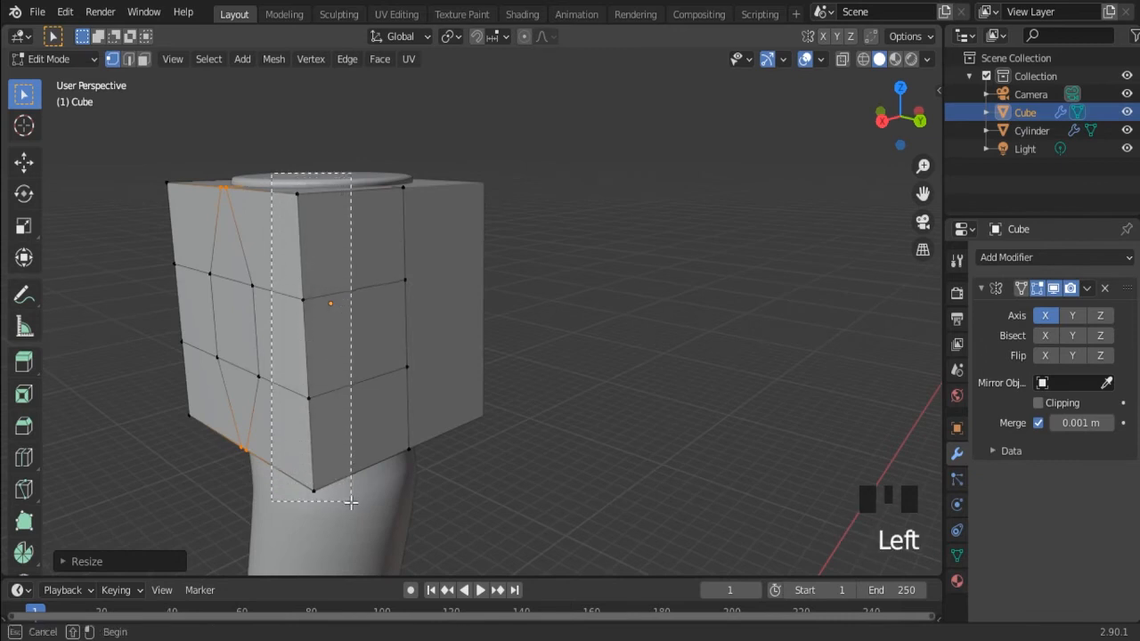
pyautogui.moveTo(350, 498); pyautogui.dragTo(350, 498)
pyautogui.moveTo(361, 400); pyautogui.dragTo(337, 382, button='middle')
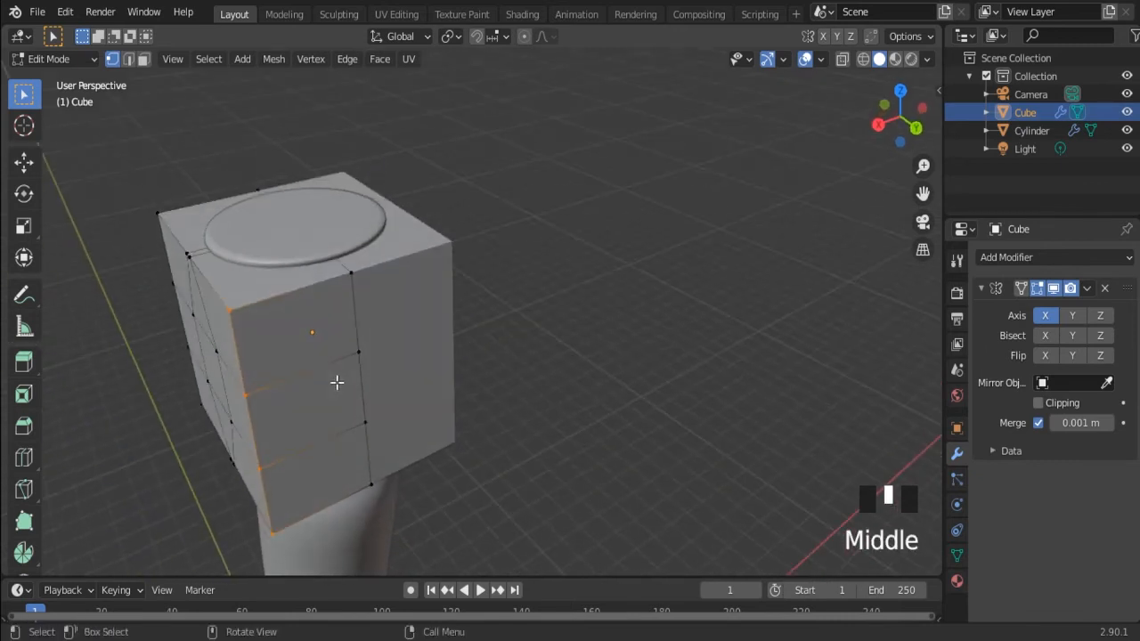
pyautogui.press('g')
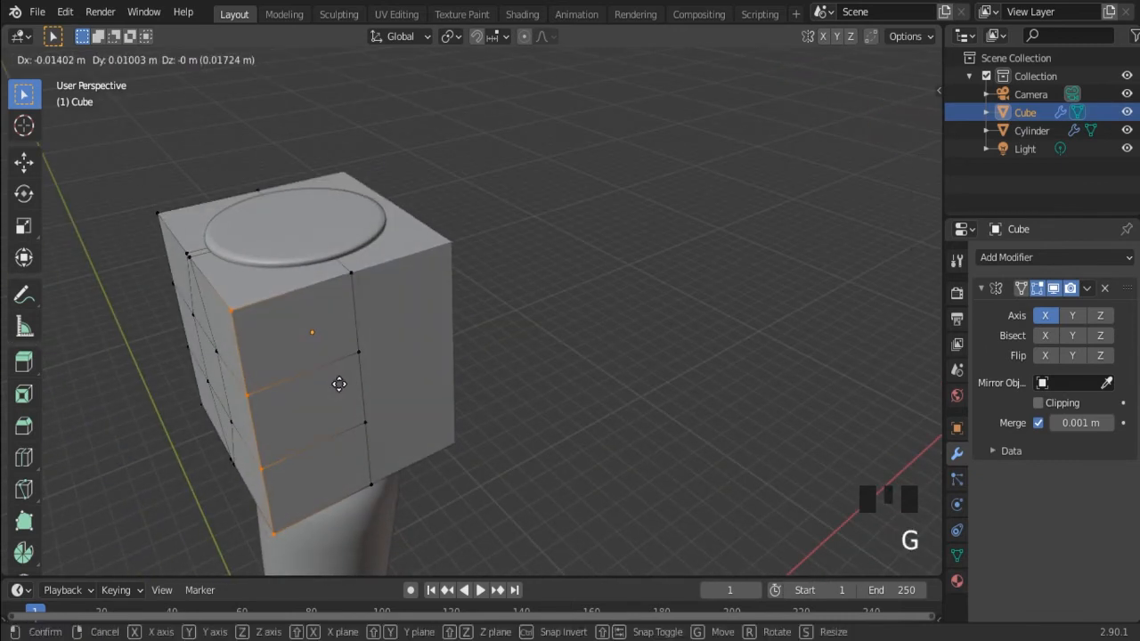
pyautogui.press('x')
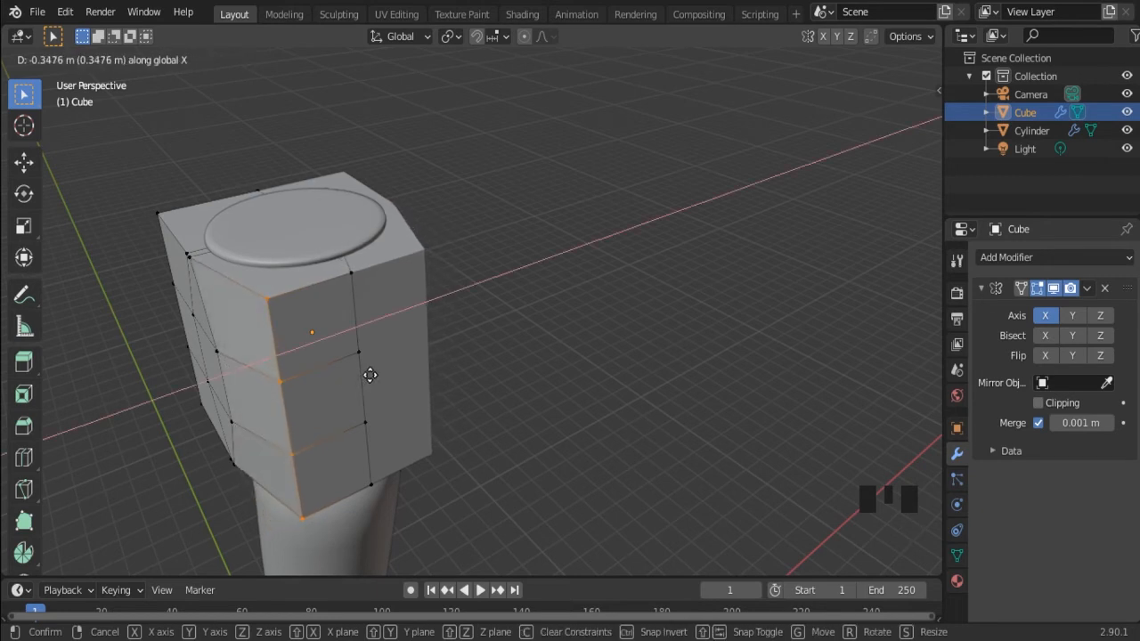
pyautogui.click(368, 376)
# Select the top and bottom edge vertices of the positive Y side and scale them closer together along Z.
pyautogui.moveTo(364, 377); pyautogui.dragTo(392, 377, button='middle')
pyautogui.moveTo(314, 256); pyautogui.dragTo(473, 334)
pyautogui.moveTo(502, 415); pyautogui.dragTo(463, 361, button='middle')
pyautogui.keyDown('shift'); pyautogui.moveTo(294, 361); pyautogui.dragTo(427, 426); pyautogui.keyUp('shift')
pyautogui.press('s')
pyautogui.press('z')
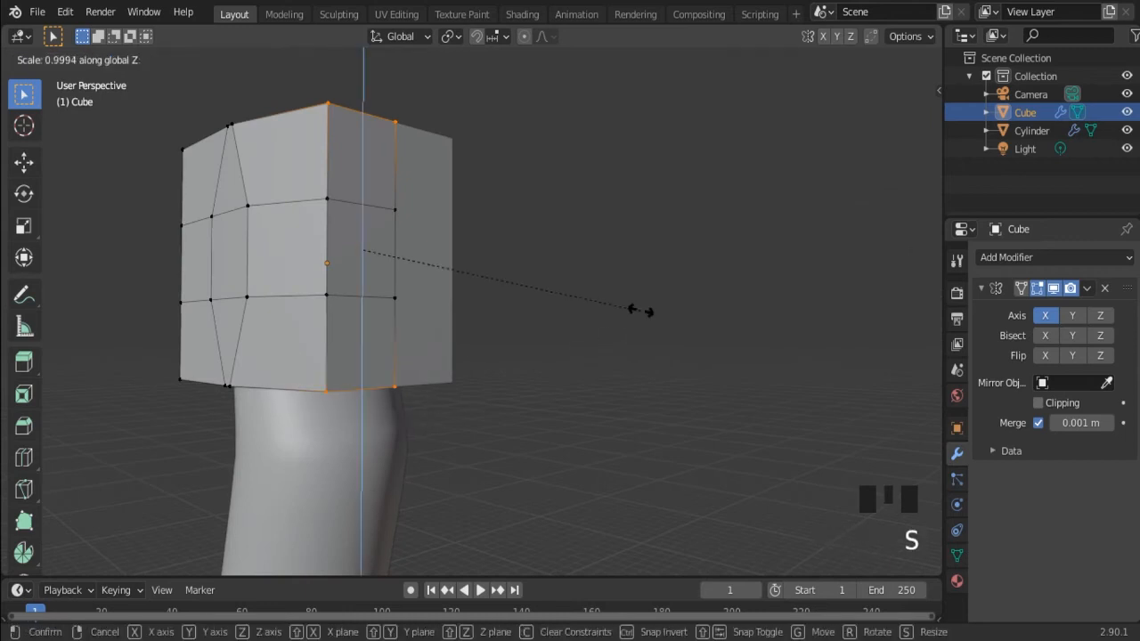
pyautogui.click(563, 293)
# Select the vertical corner vertices on the cube's negative Y side and move them inward along X.
pyautogui.moveTo(562, 293); pyautogui.dragTo(488, 222, button='middle')
pyautogui.moveTo(488, 222); pyautogui.dragTo(535, 551)
pyautogui.moveTo(509, 466); pyautogui.dragTo(529, 451, button='middle')
pyautogui.press('g')
pyautogui.press('x')
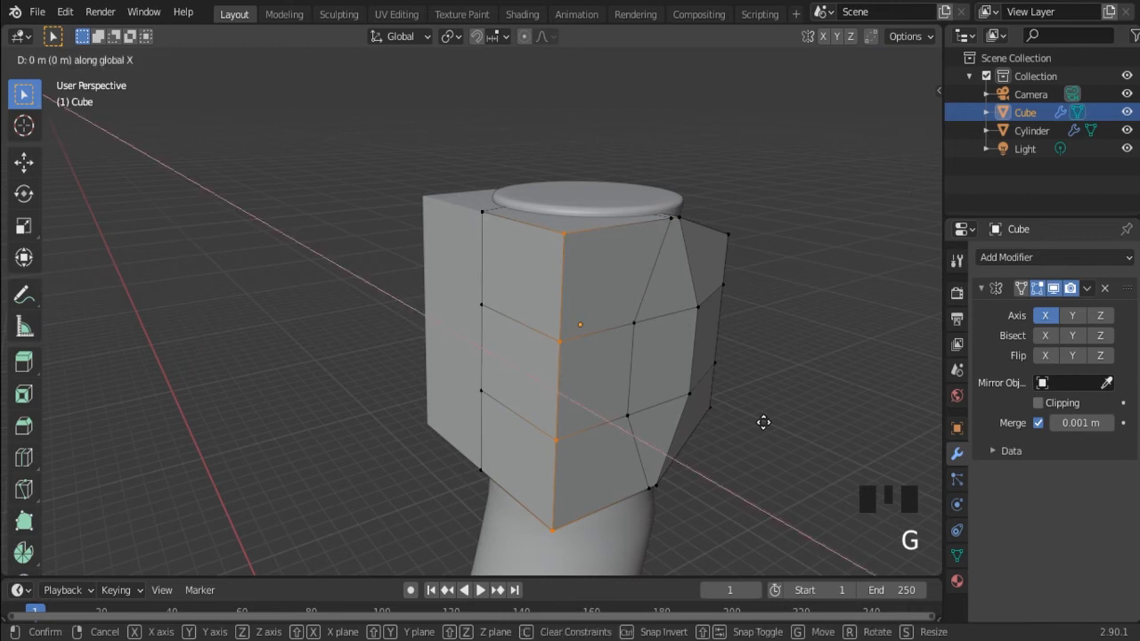
pyautogui.click(721, 409)
# Select the upper vertices on the negative Y side and move them slightly down along Z.
pyautogui.moveTo(721, 408); pyautogui.dragTo(616, 383, button='middle')
pyautogui.keyDown('shift'); pyautogui.moveTo(402, 153); pyautogui.dragTo(431, 261, button='middle'); pyautogui.keyUp('shift')
pyautogui.moveTo(361, 223); pyautogui.dragTo(433, 288)
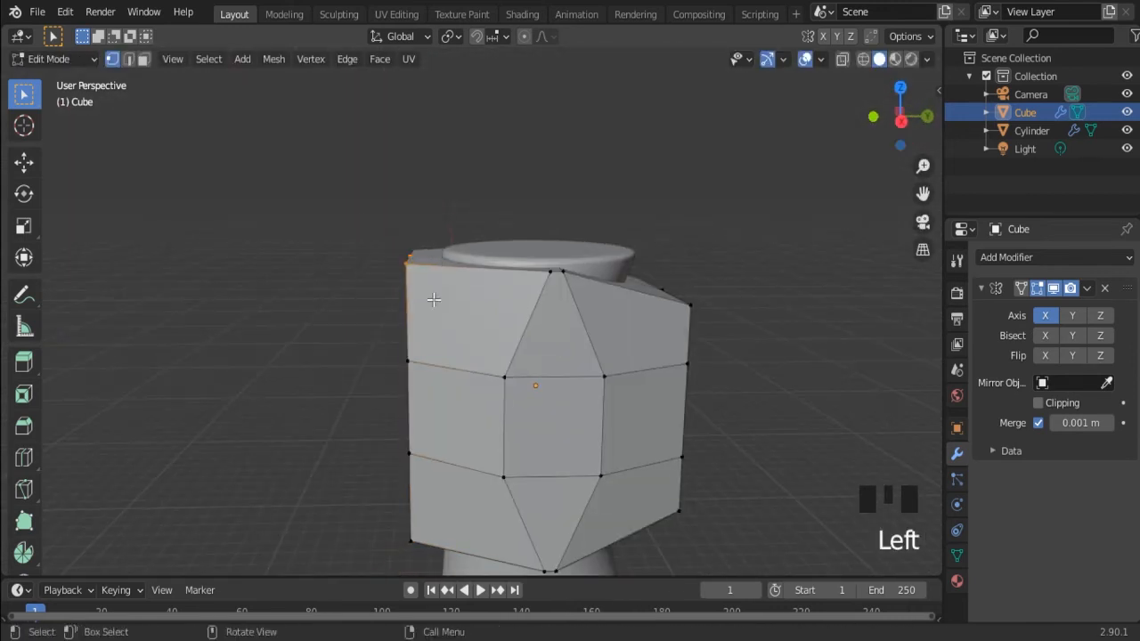
pyautogui.moveTo(433, 288); pyautogui.dragTo(484, 314, button='middle')
pyautogui.press('g')
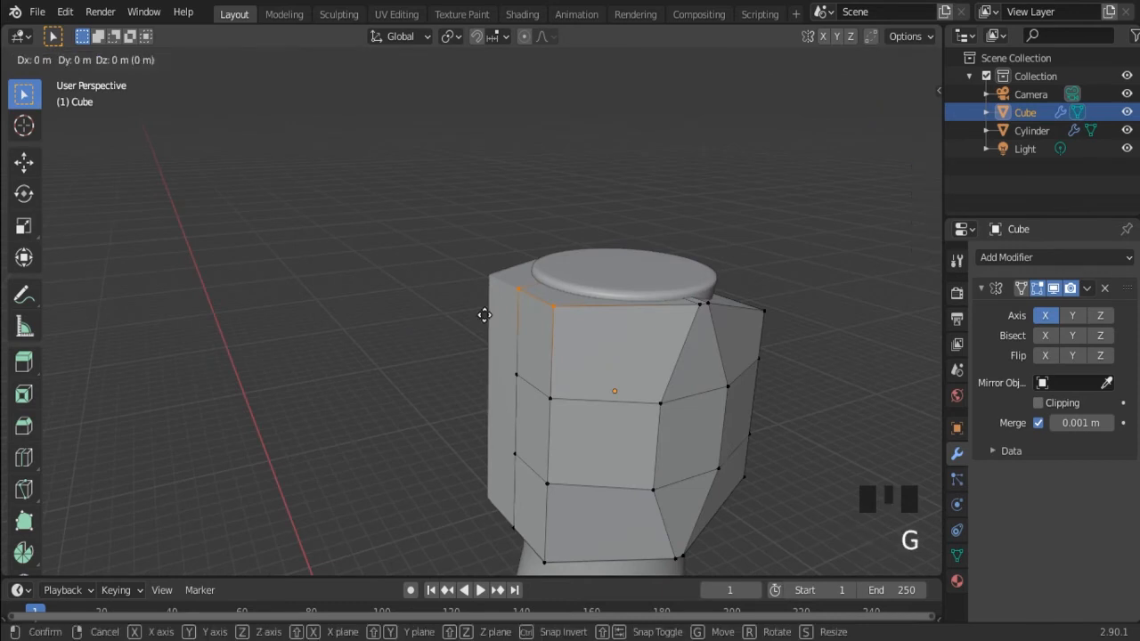
pyautogui.press('z')
pyautogui.click(487, 337)
# Select the three stacked faces on the negative Y side and extrude them outward into a long block.
pyautogui.moveTo(489, 344)
pyautogui.mouseDown(button='middle')
pyautogui.moveTo(520, 345)
pyautogui.moveTo(487, 325)
pyautogui.mouseUp(button='middle')
pyautogui.press('3')
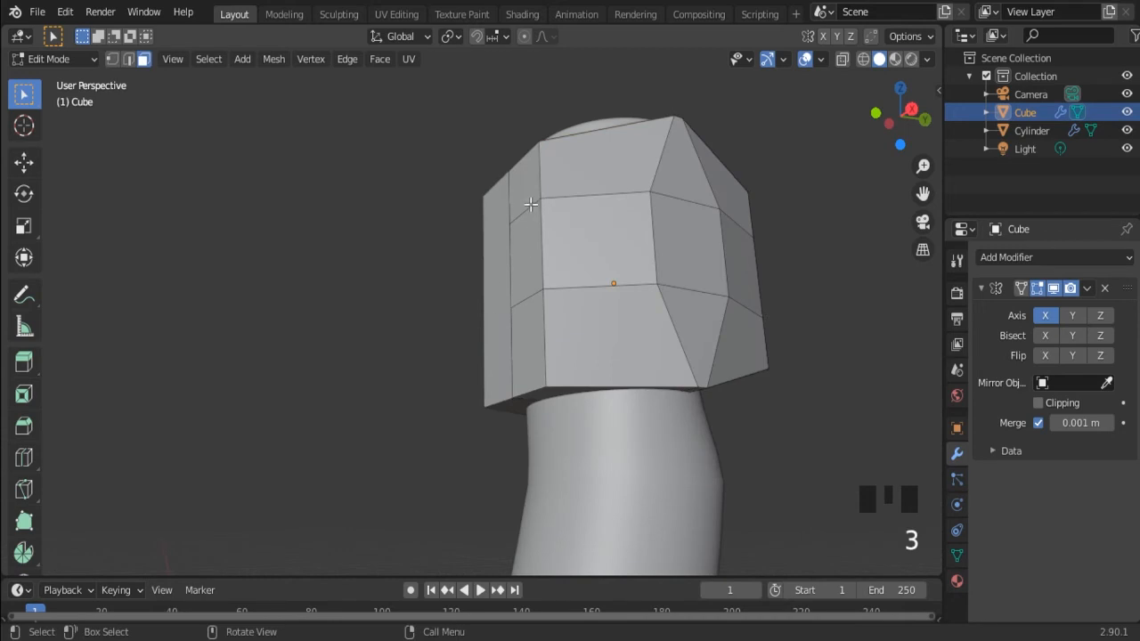
pyautogui.click(531, 188)
pyautogui.keyDown('shift'); pyautogui.click(532, 223); pyautogui.keyUp('shift')
pyautogui.keyDown('shift'); pyautogui.click(528, 352); pyautogui.keyUp('shift')
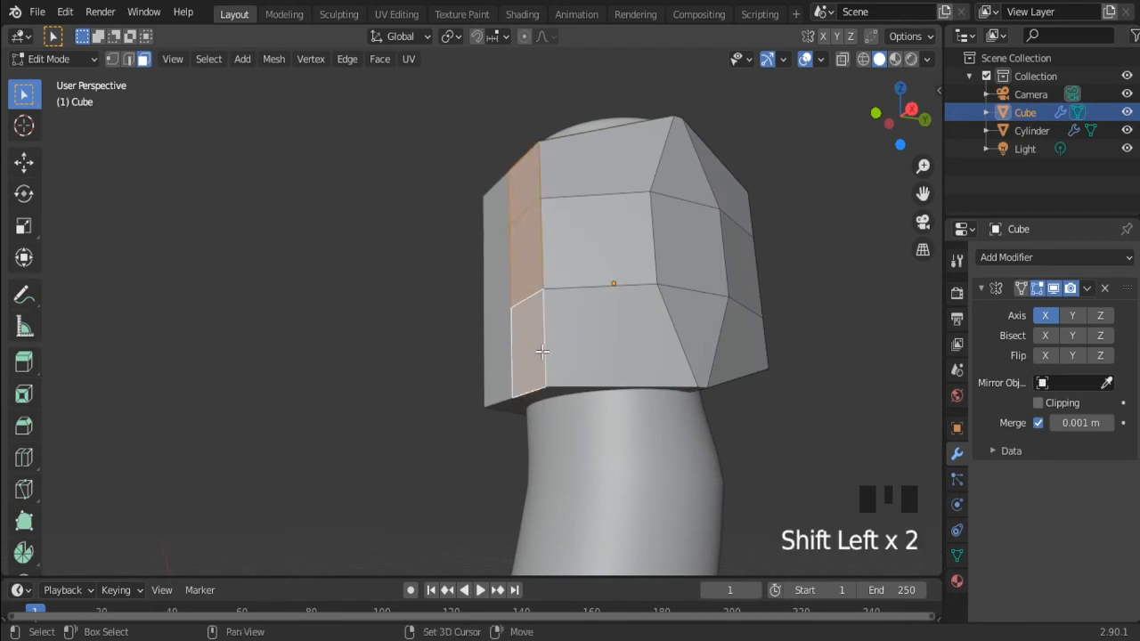
pyautogui.scroll(-3, 529, 352)
pyautogui.moveTo(528, 352); pyautogui.dragTo(632, 336, button='middle')
pyautogui.press('e')
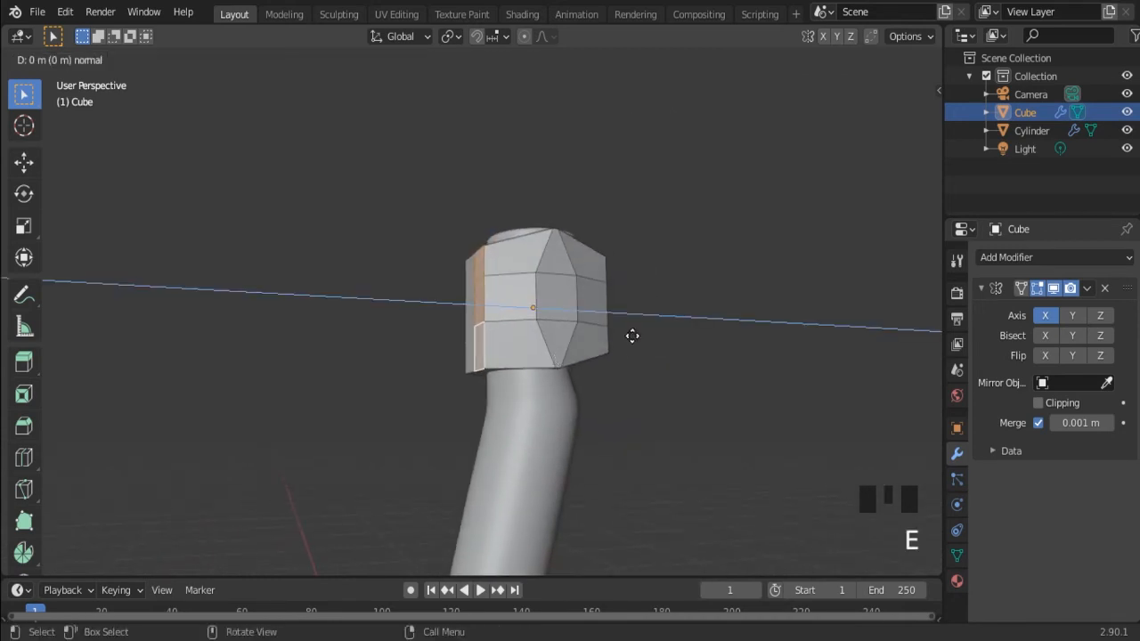
pyautogui.click(450, 342)
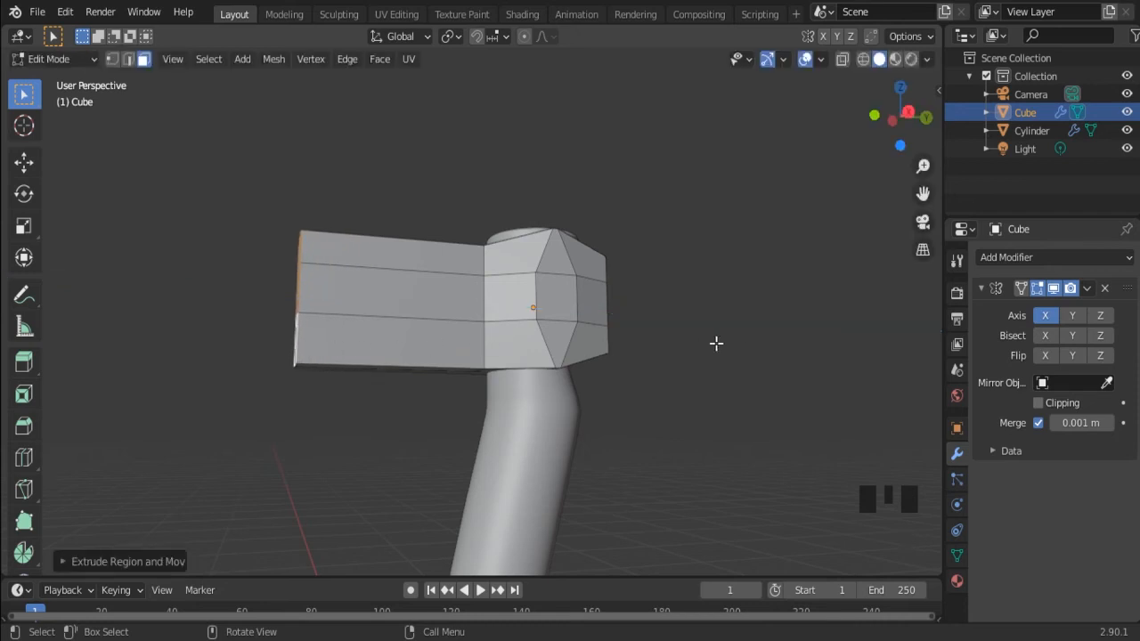
# Return to Object Mode and enable Clipping in the cube's Mirror modifier.
pyautogui.press('Tab')
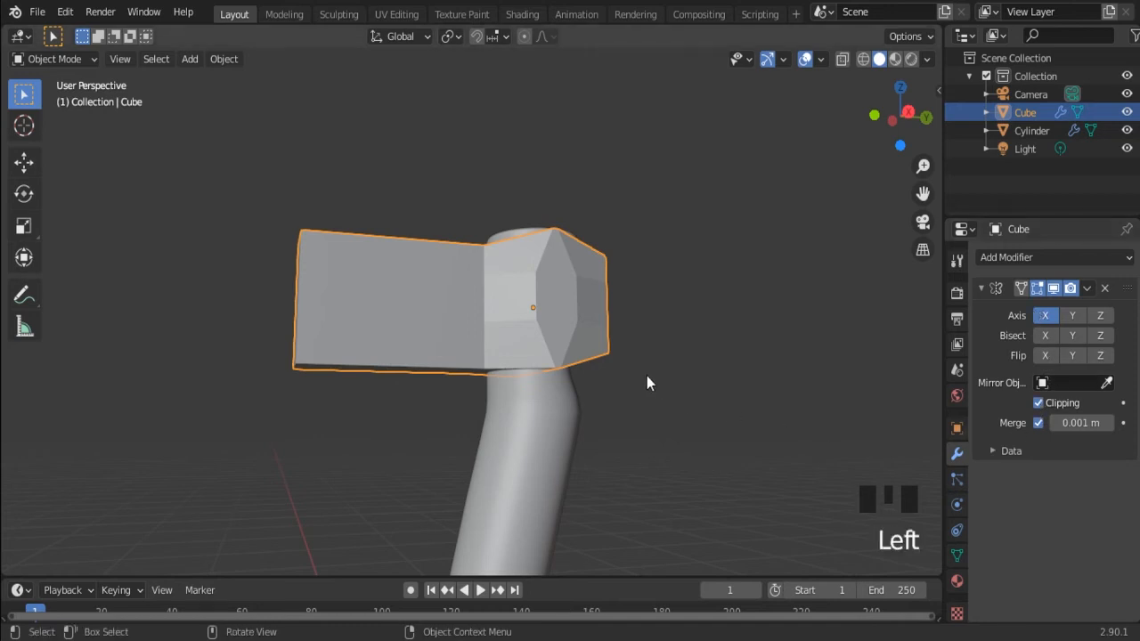
pyautogui.moveTo(498, 307); pyautogui.dragTo(533, 375, button='middle')
pyautogui.scroll(4, 498, 361)
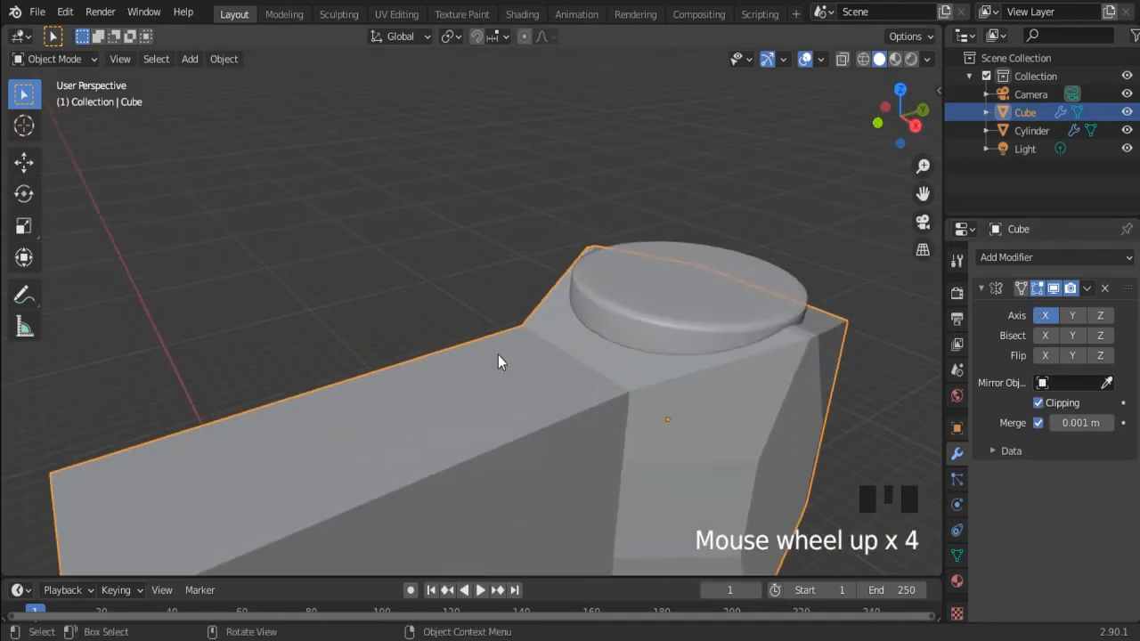
# In Edit Mode, select the centre-line vertices on the extruded block's end and move them outward along Y to form a wedge.
pyautogui.press('Tab')
pyautogui.moveTo(334, 422); pyautogui.dragTo(357, 415, button='middle')
pyautogui.press('1')
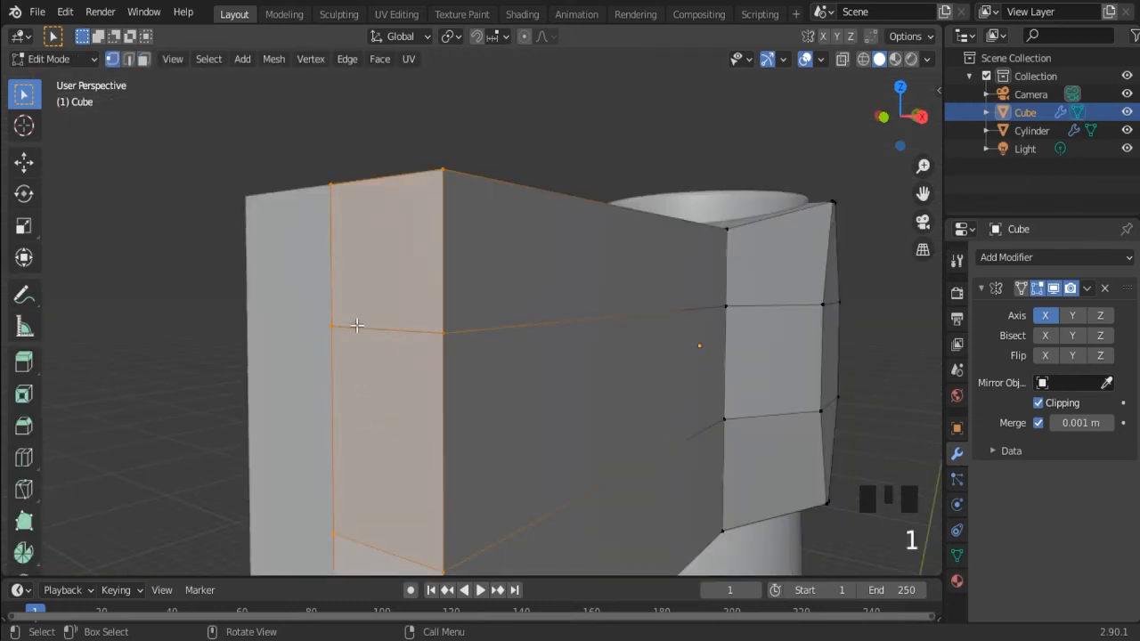
pyautogui.scroll(-2, 356, 323)
pyautogui.click(405, 251)
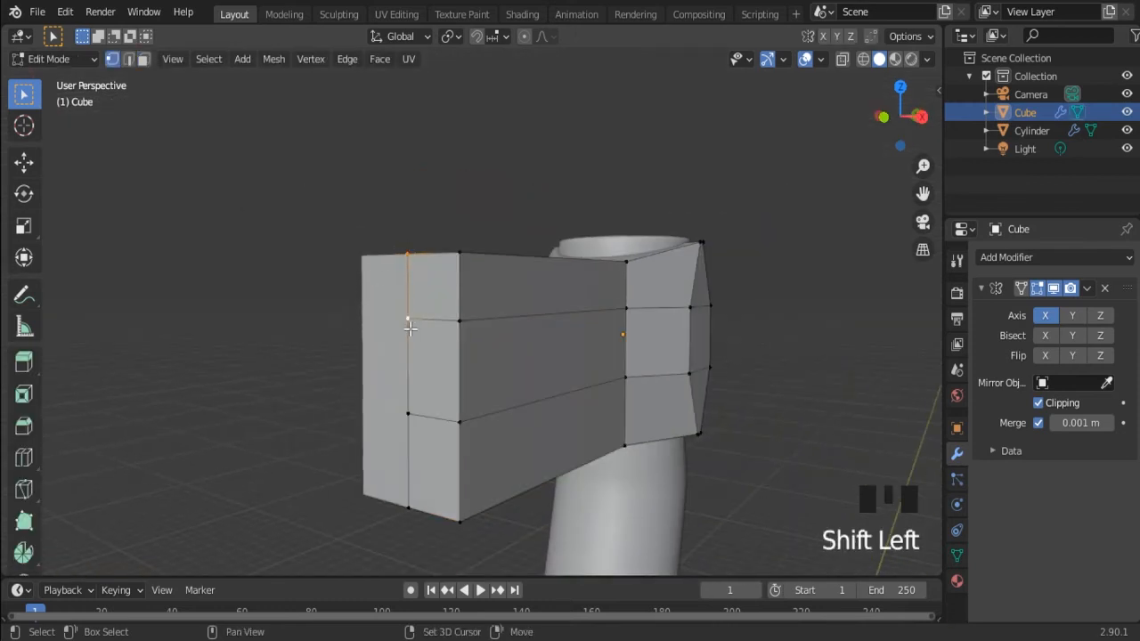
pyautogui.keyDown('shift'); pyautogui.click(409, 415); pyautogui.keyUp('shift')
pyautogui.moveTo(470, 450); pyautogui.dragTo(517, 371, button='middle')
pyautogui.press('g')
pyautogui.press('y')
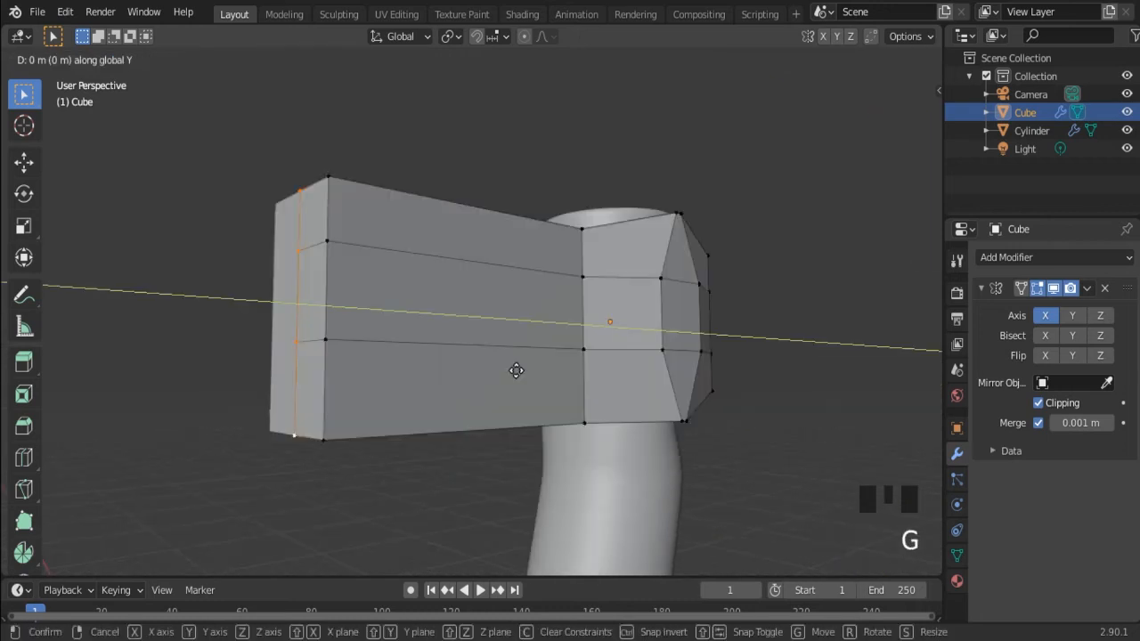
pyautogui.click(448, 365)
# Add two evenly spaced vertical loop cuts across the extruded block, without sliding them.
pyautogui.keyDown('shift'); pyautogui.moveTo(473, 348); pyautogui.dragTo(449, 323, button='middle'); pyautogui.keyUp('shift')
pyautogui.hotkey('ctrl', 'r')
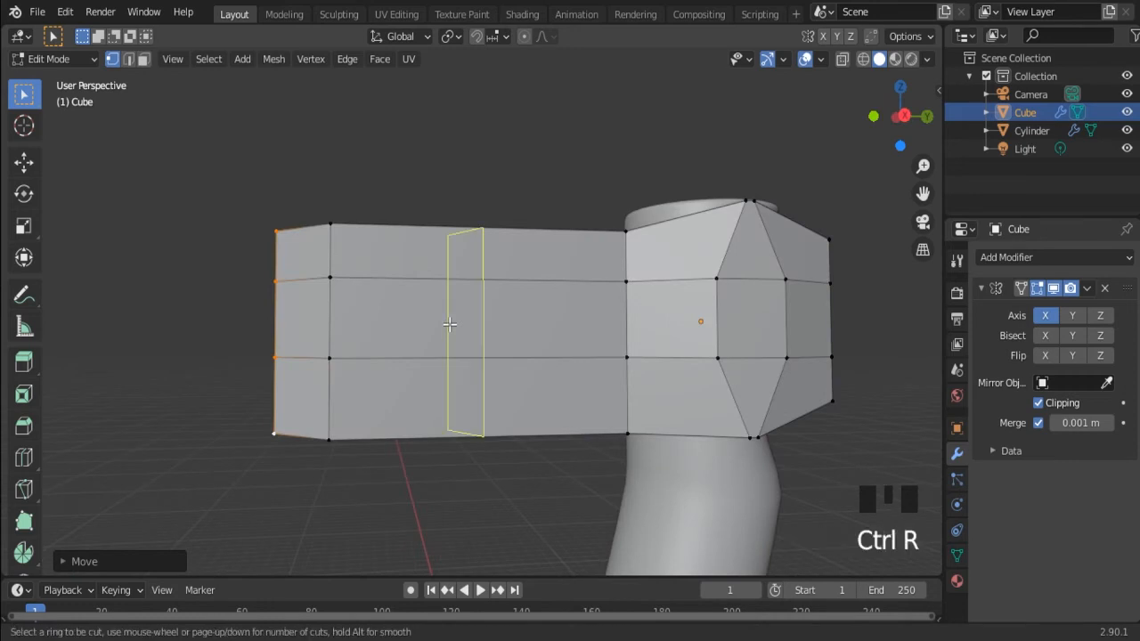
pyautogui.scroll(1, 414, 295)
pyautogui.click(410, 290)
pyautogui.rightClick(407, 288)
# Select the underside vertices of the block's outer part, including both new loops, and move them down about 0.1 m along Z.
pyautogui.moveTo(503, 325); pyautogui.dragTo(216, 301, button='middle')
pyautogui.moveTo(216, 302); pyautogui.dragTo(539, 408)
pyautogui.press('g')
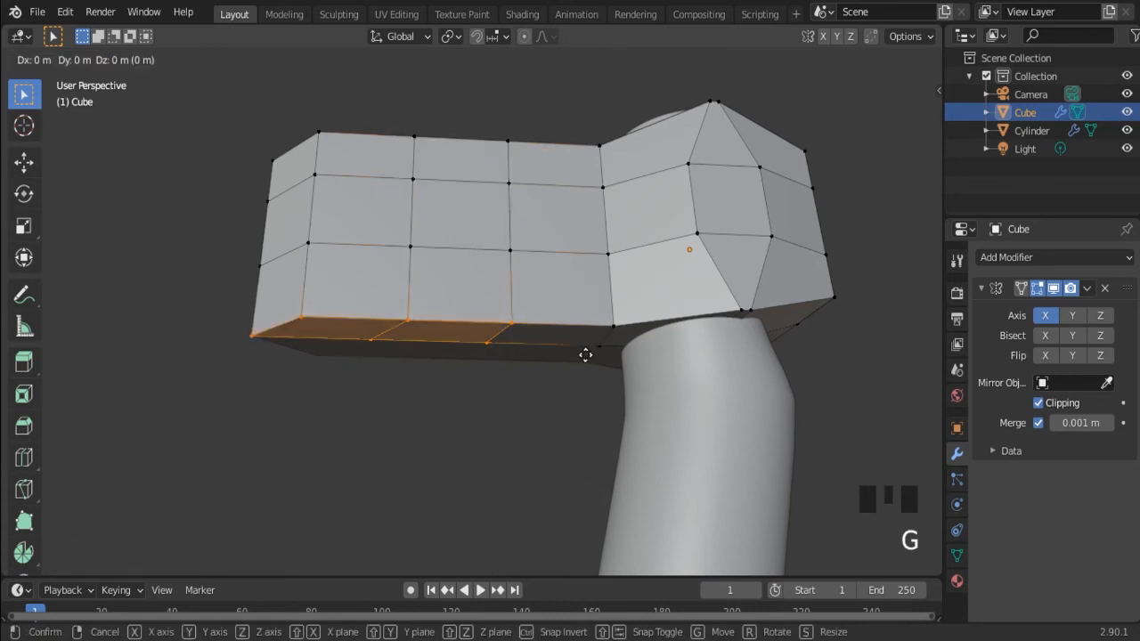
pyautogui.press('z')
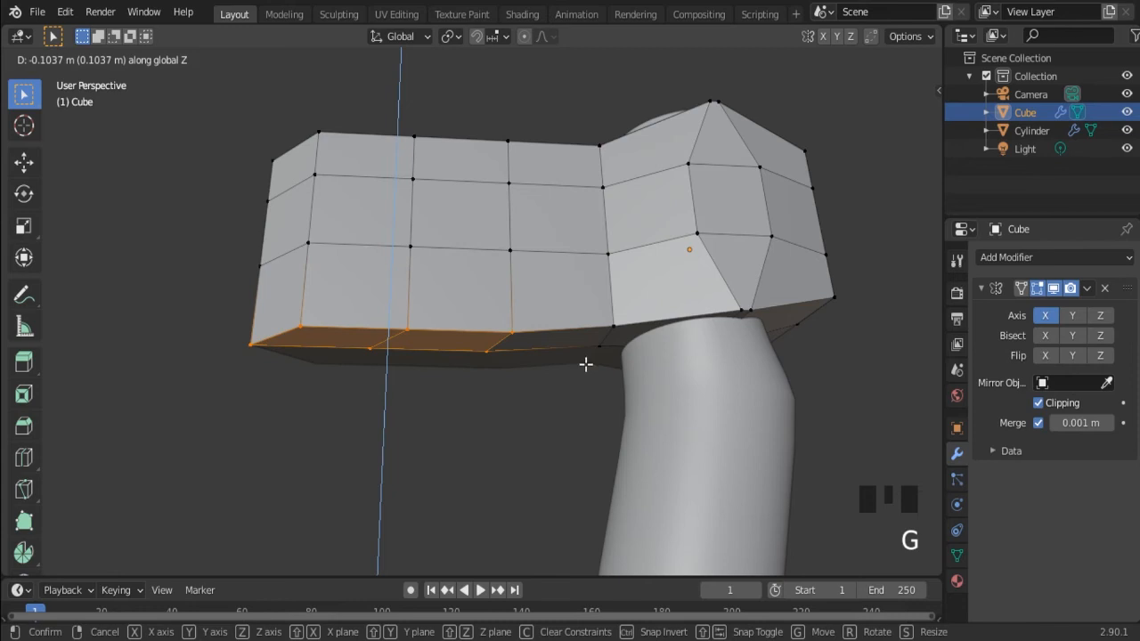
pyautogui.click(585, 364)
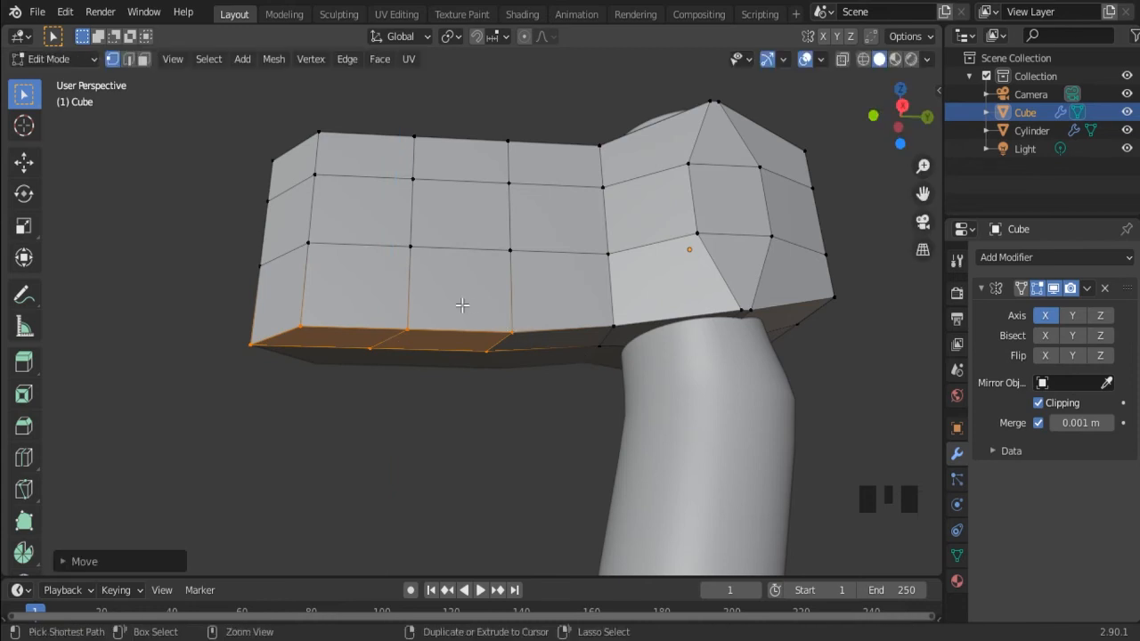
# Deselect the underside vertices of the loop nearest the column and move the remaining outer ones further down along Z.
pyautogui.keyDown('ctrl'); pyautogui.moveTo(462, 305); pyautogui.dragTo(553, 392); pyautogui.keyUp('ctrl')
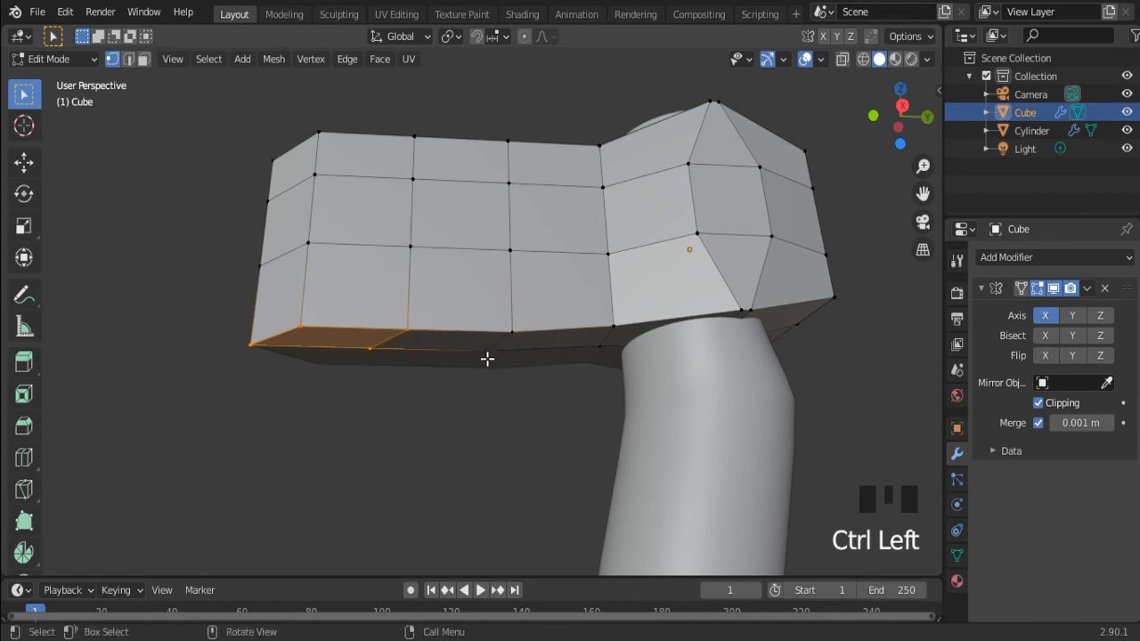
pyautogui.press('g')
pyautogui.press('z')
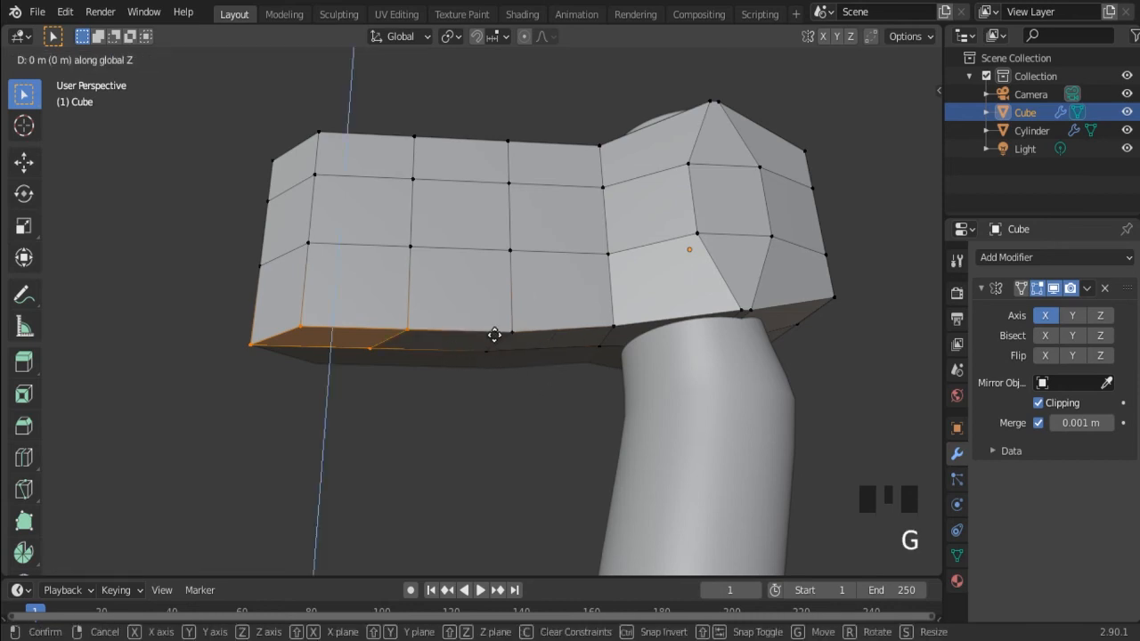
pyautogui.click(489, 376)
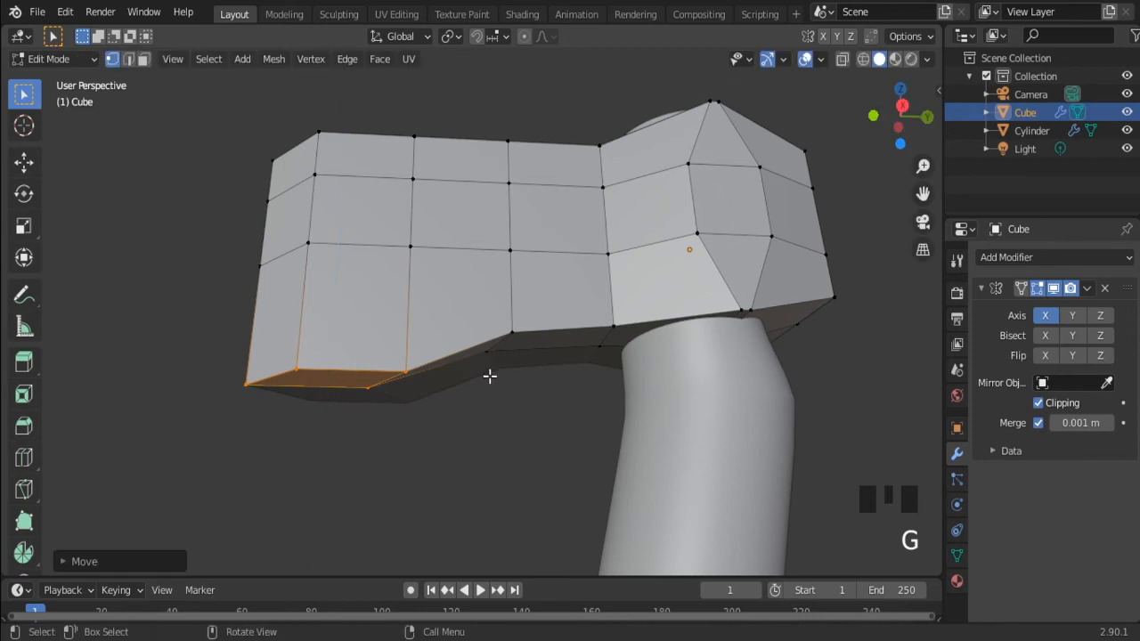
# Move the underside vertices of the blade's two outermost loops down along Z, and lower the tip vertex alone further.
pyautogui.keyDown('ctrl'); pyautogui.moveTo(331, 357); pyautogui.dragTo(443, 431); pyautogui.keyUp('ctrl')
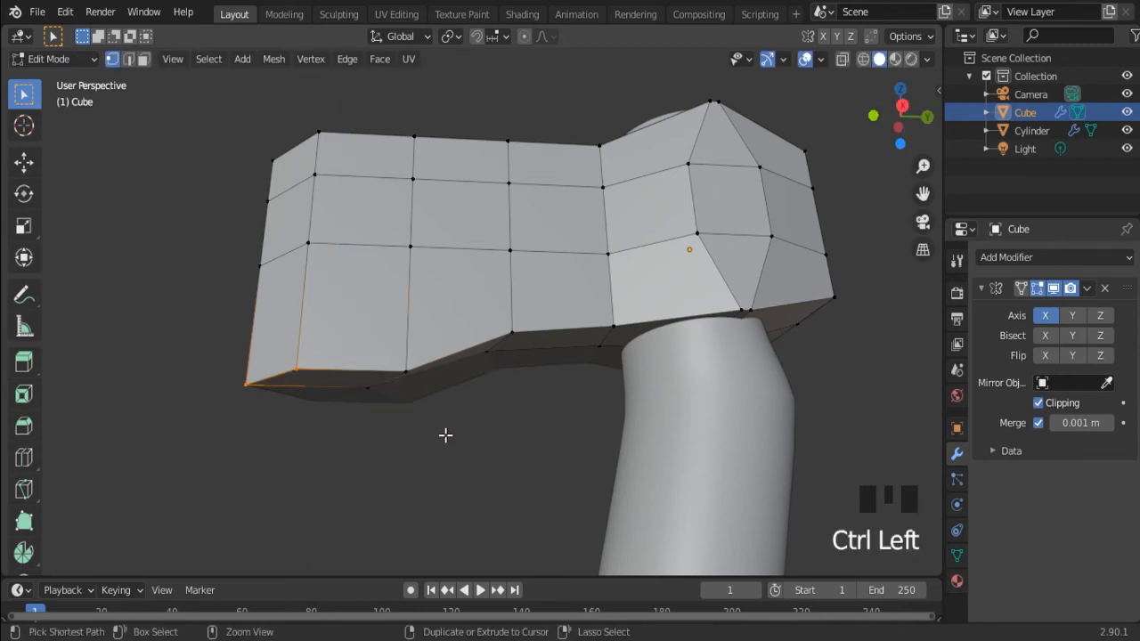
pyautogui.press('g')
pyautogui.press('z')
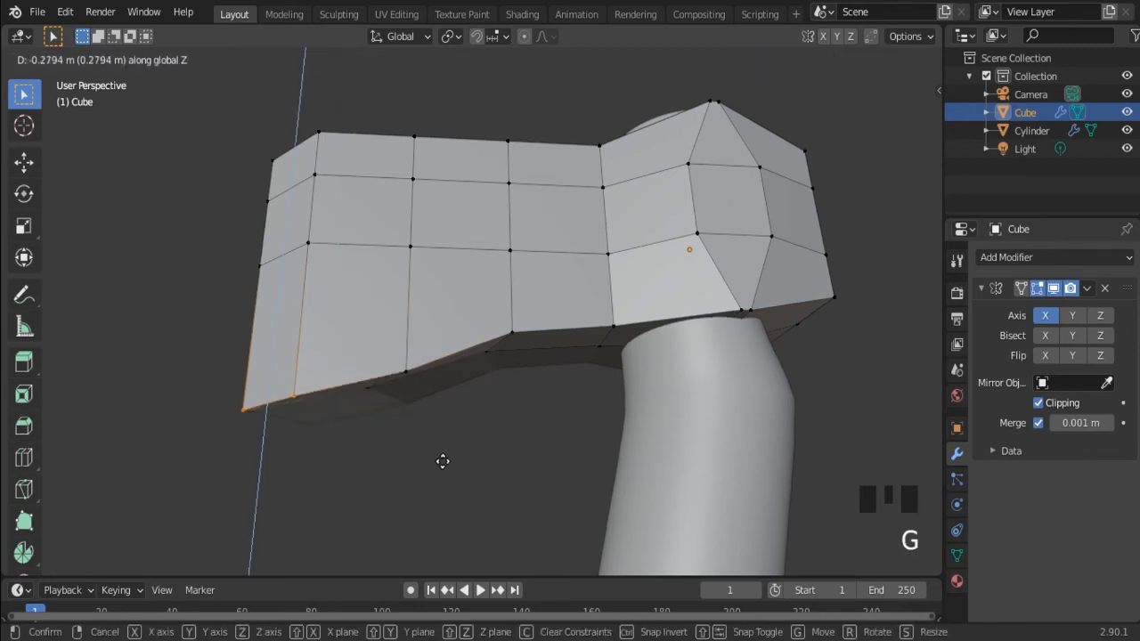
pyautogui.click(442, 488)
pyautogui.moveTo(205, 412); pyautogui.dragTo(283, 472)
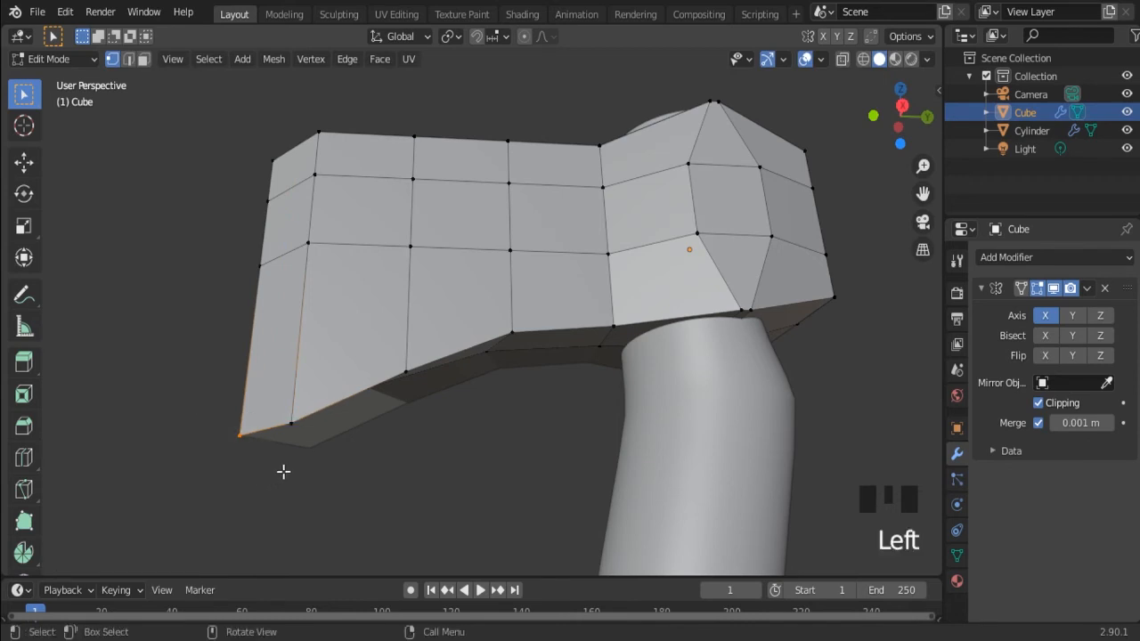
pyautogui.press('g')
pyautogui.press('z')
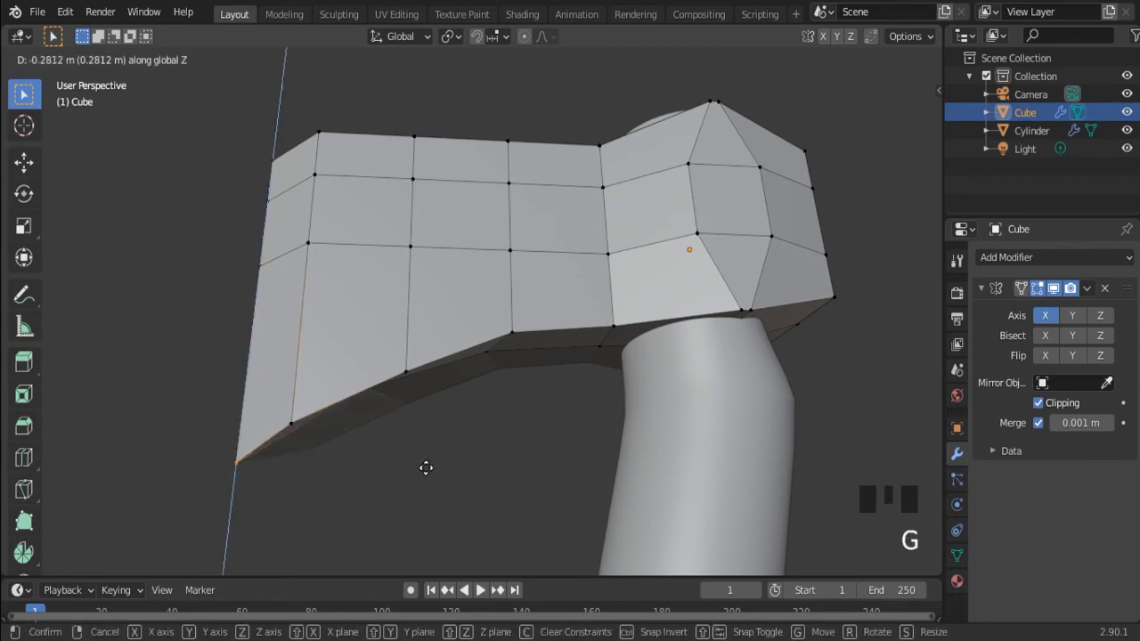
pyautogui.click(433, 519)
# Select the top vertices of the block's two middle loops and move them down along Z.
pyautogui.keyDown('shift'); pyautogui.moveTo(512, 361); pyautogui.dragTo(412, 302, button='middle'); pyautogui.keyUp('shift')
pyautogui.moveTo(327, 253); pyautogui.dragTo(525, 344)
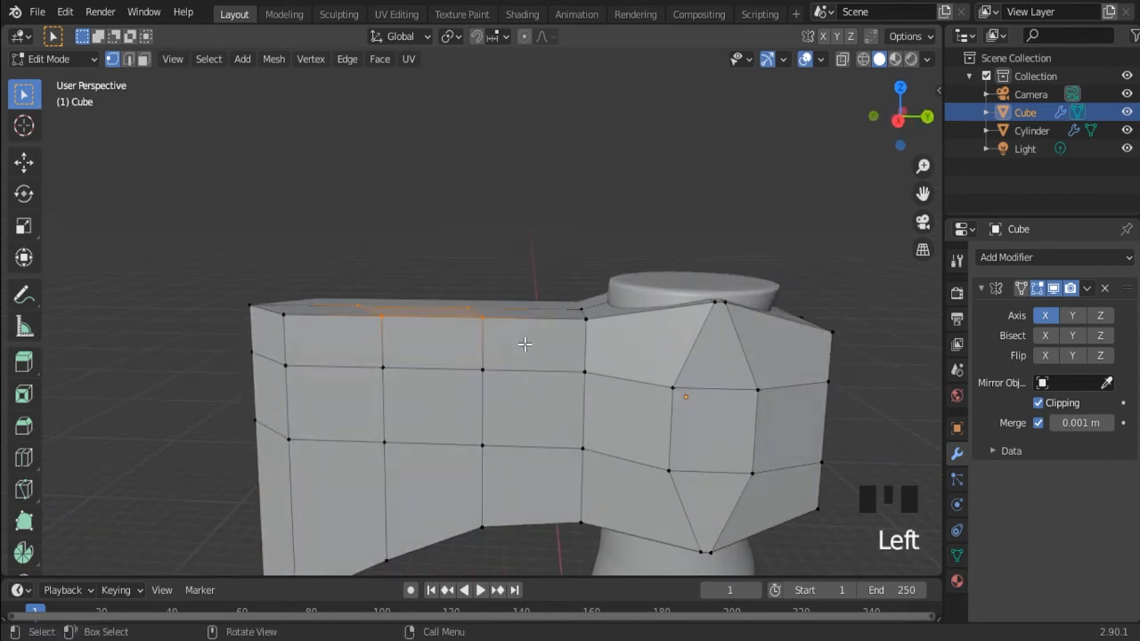
pyautogui.press('g')
pyautogui.press('z')
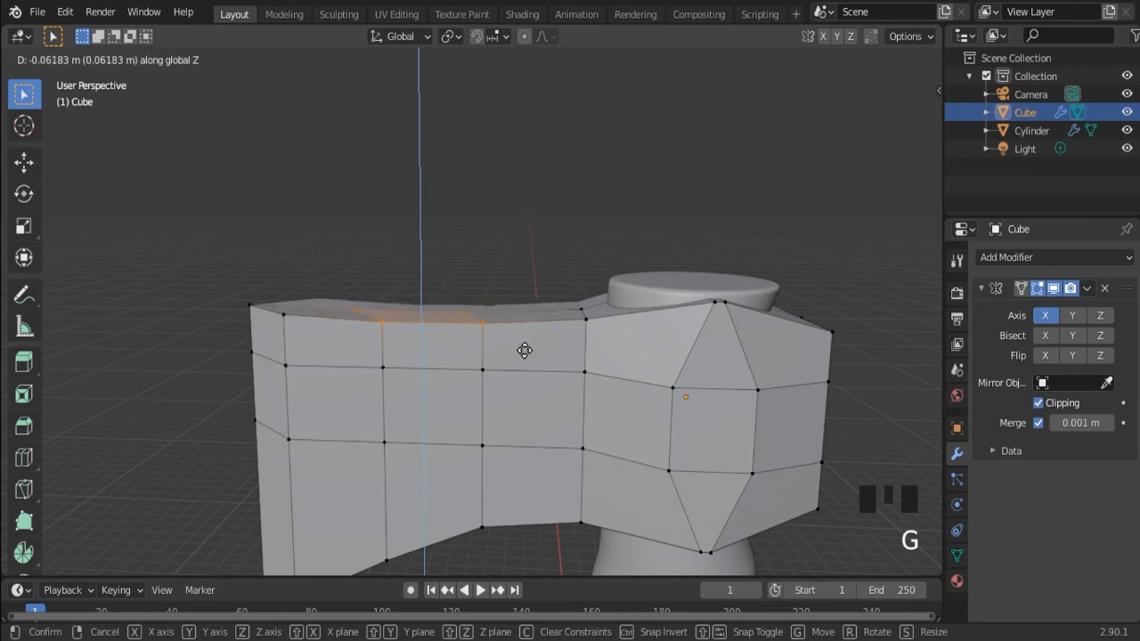
pyautogui.click(524, 365)
# Raise the blade's top tip vertex about 0.4 m along Z, and raise the neighbouring loop's top vertices slightly.
pyautogui.moveTo(199, 258); pyautogui.dragTo(265, 315)
pyautogui.press('g')
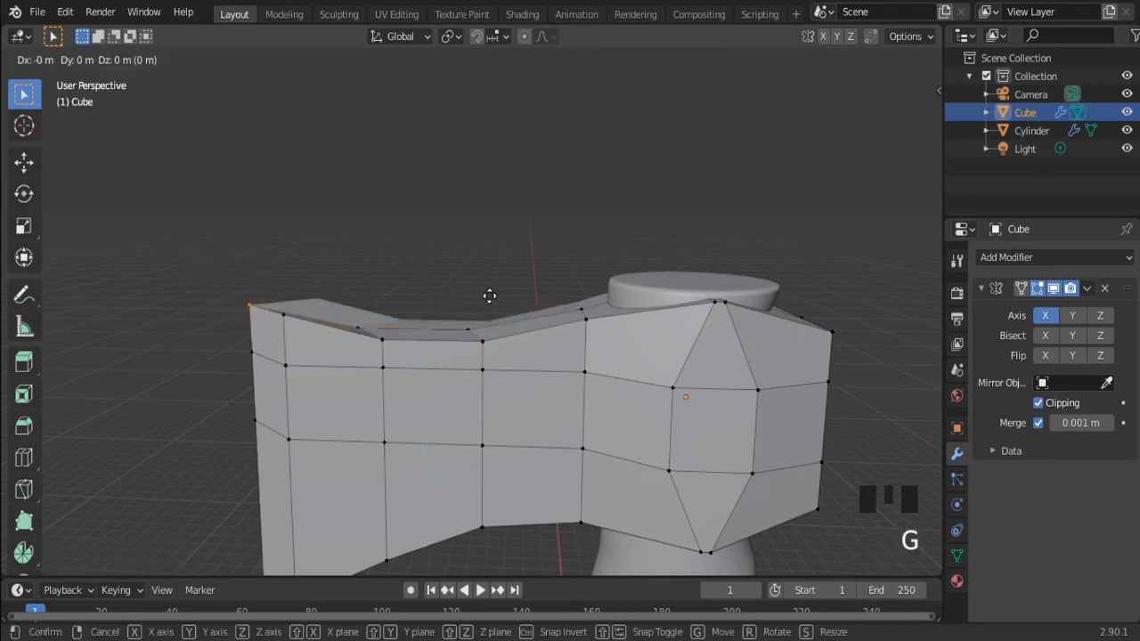
pyautogui.press('z')
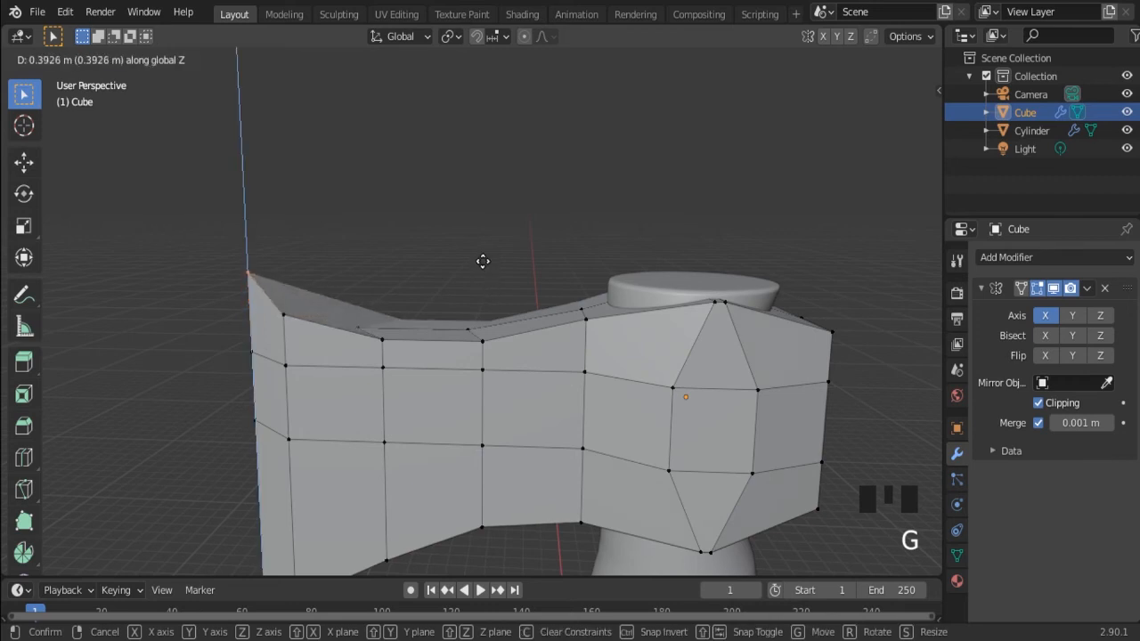
pyautogui.click(481, 258)
pyautogui.moveTo(332, 288); pyautogui.dragTo(332, 288)
pyautogui.moveTo(369, 289)
pyautogui.mouseDown(button='middle')
pyautogui.moveTo(369, 300)
pyautogui.moveTo(405, 308)
pyautogui.moveTo(383, 292)
pyautogui.mouseUp(button='middle')
pyautogui.press('g')
pyautogui.press('z')
pyautogui.click(368, 295)
# Move the top vertices of the loop beside the column section down about 0.2 m along Z.
pyautogui.press('g')
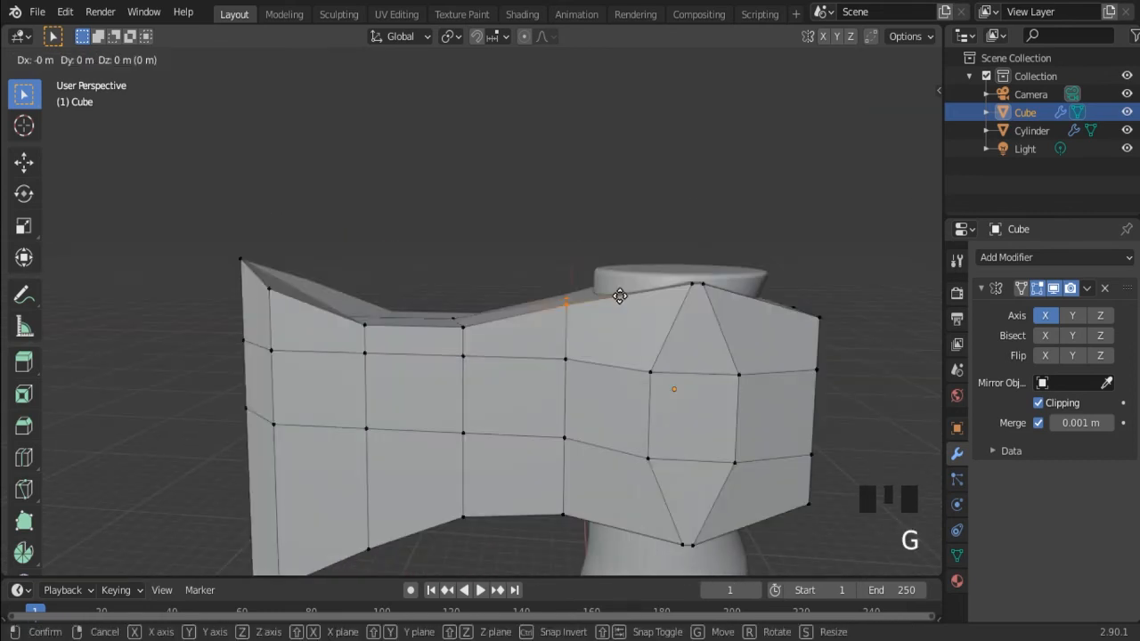
pyautogui.press('z')
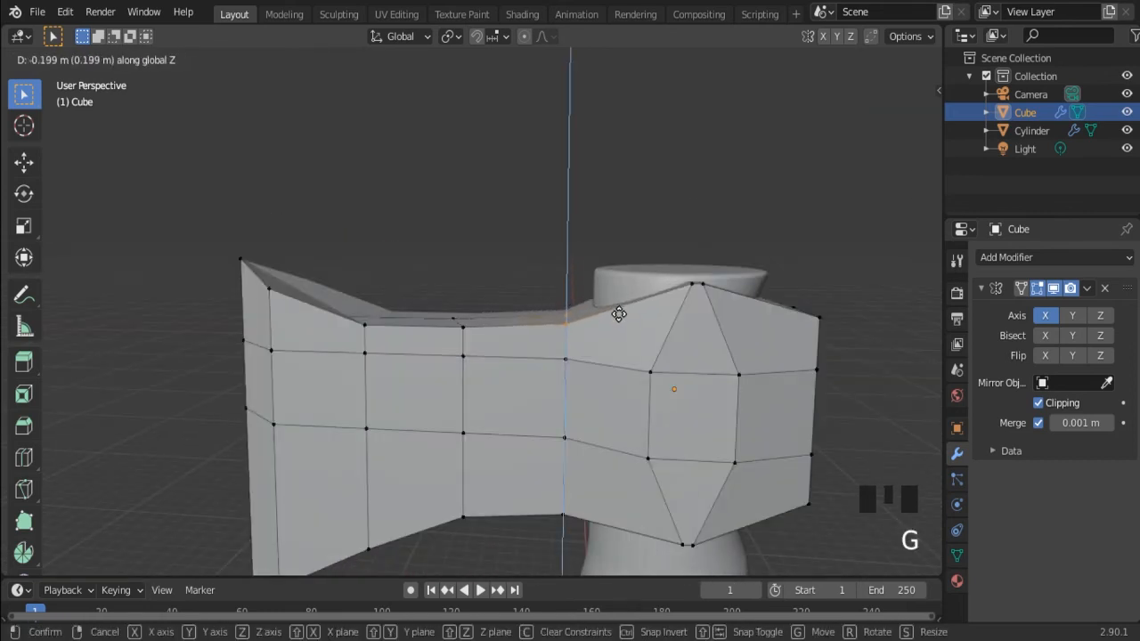
pyautogui.click(619, 314)
# Select the side vertices of the loop next to the blade edge and move them inward along X to thin the blade.
pyautogui.scroll(-4, 609, 351)
pyautogui.moveTo(608, 351); pyautogui.dragTo(537, 309, button='middle')
pyautogui.scroll(4, 741, 418)
pyautogui.moveTo(517, 285); pyautogui.dragTo(534, 508)
pyautogui.moveTo(534, 509); pyautogui.dragTo(538, 366, button='middle')
pyautogui.press('g')
pyautogui.press('x')
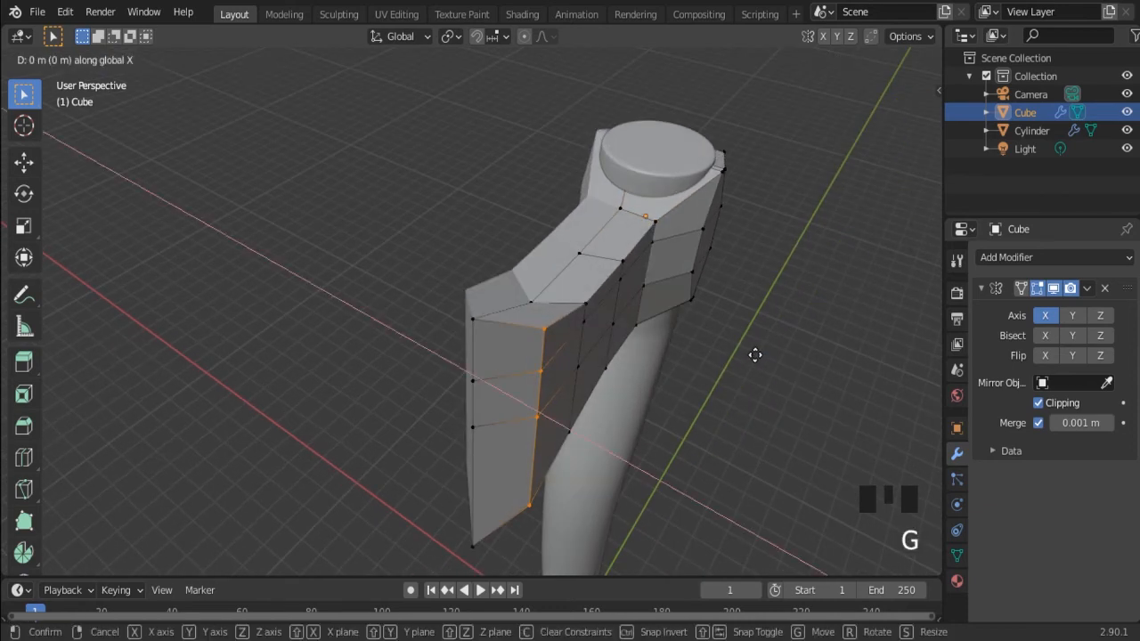
pyautogui.click(715, 343)
# Select the side vertices of the second loop from the blade edge and move them inward along X.
pyautogui.moveTo(716, 343); pyautogui.dragTo(550, 292, button='middle')
pyautogui.moveTo(539, 282); pyautogui.dragTo(559, 380)
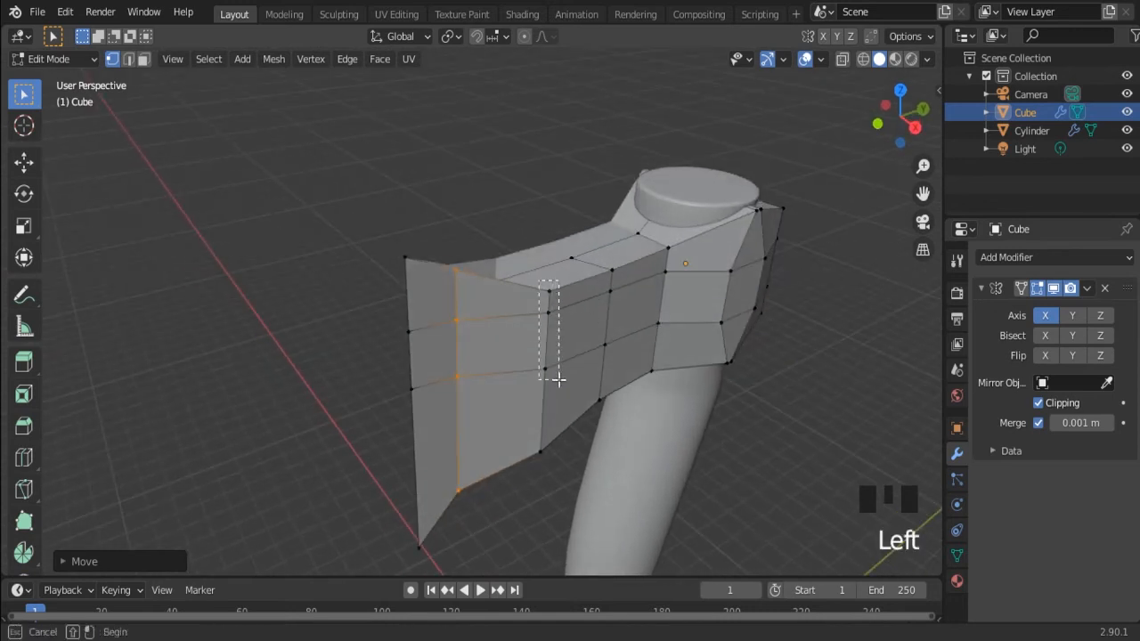
pyautogui.moveTo(564, 471); pyautogui.dragTo(564, 470)
pyautogui.moveTo(564, 470); pyautogui.dragTo(512, 384, button='middle')
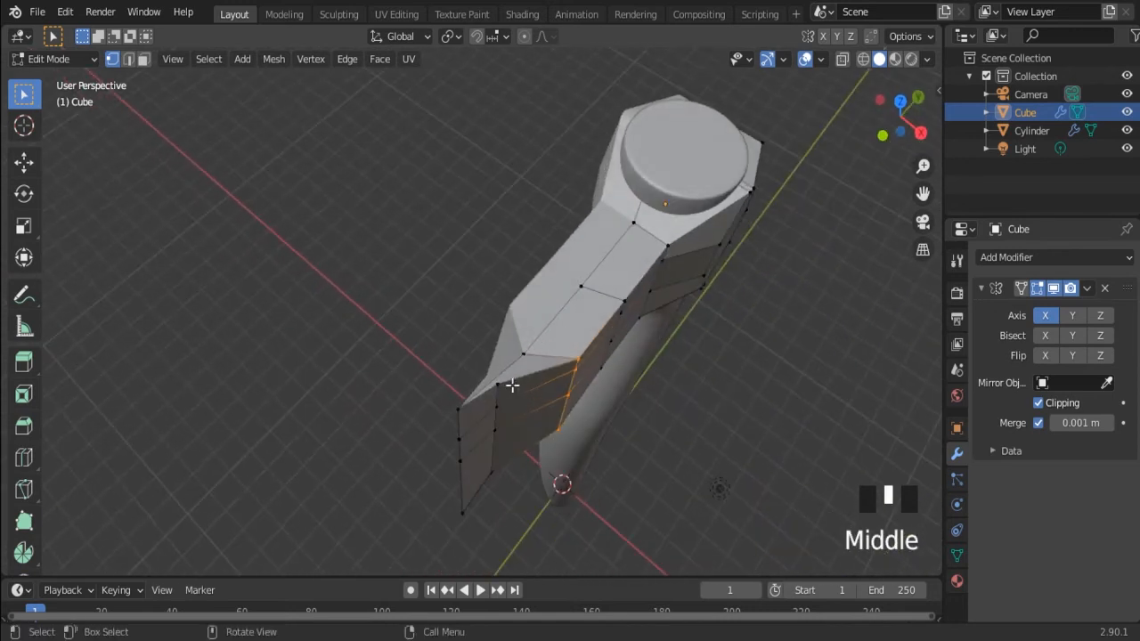
pyautogui.press('g')
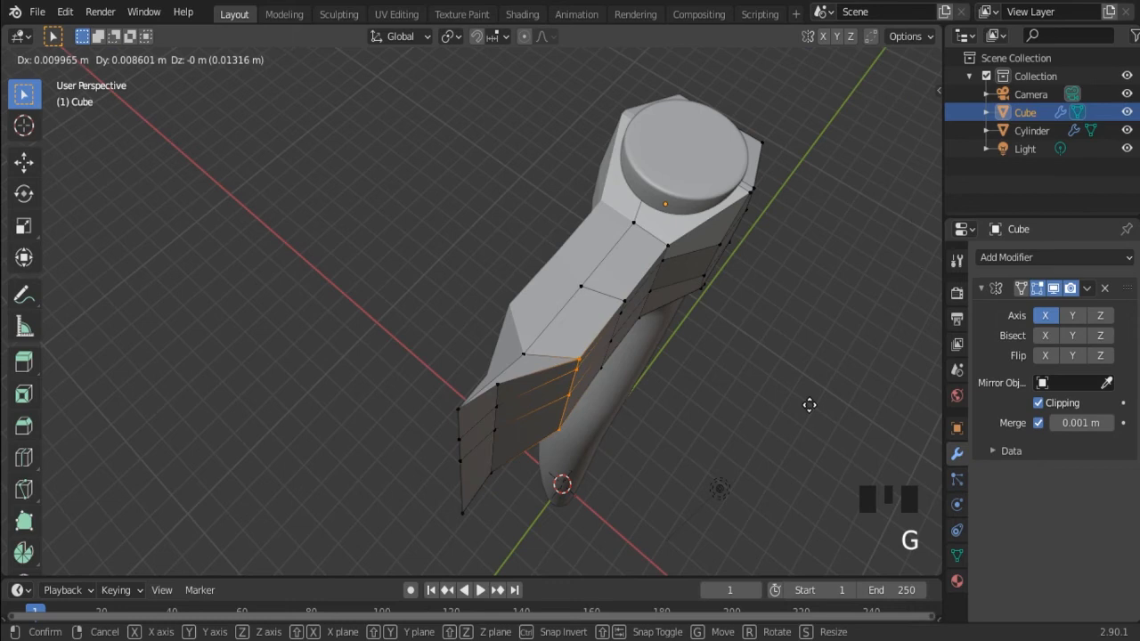
pyautogui.press('x')
pyautogui.click(724, 397)
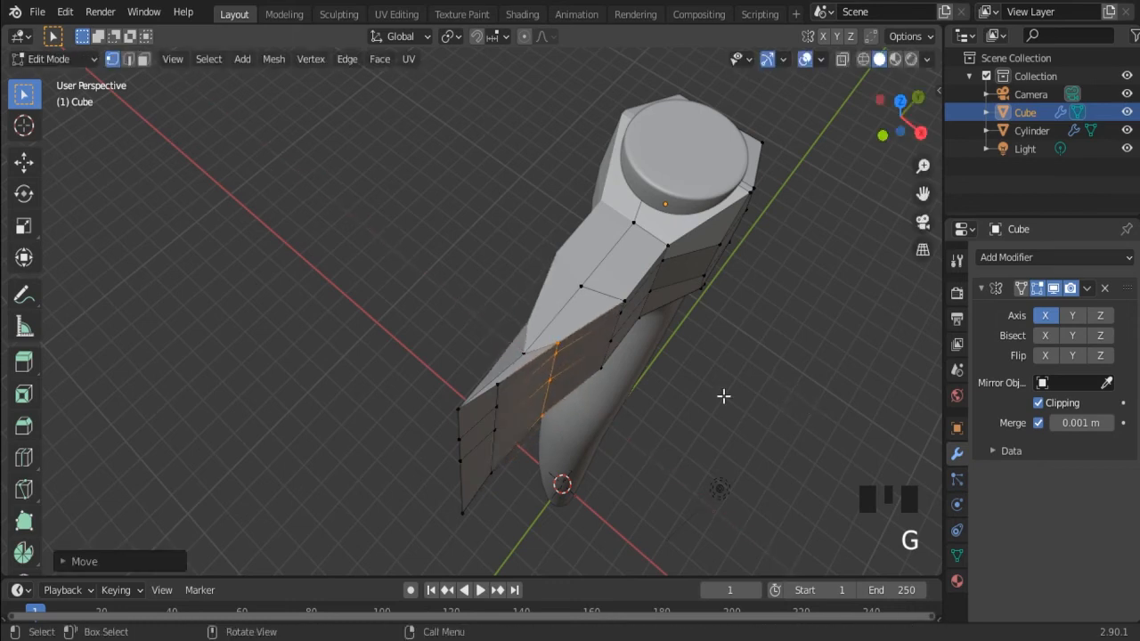
# Select all four side vertices of the third loop from the blade edge and move them slightly inward along X.
pyautogui.scroll(3, 584, 369)
pyautogui.moveTo(578, 392); pyautogui.dragTo(470, 359, button='middle')
pyautogui.moveTo(650, 390); pyautogui.dragTo(706, 513)
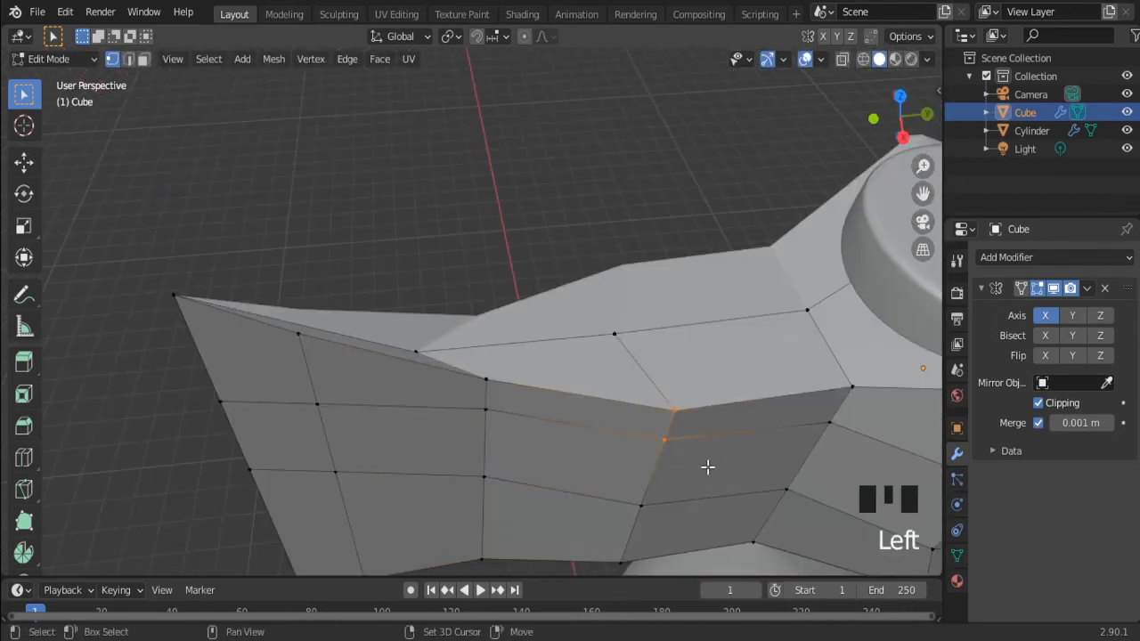
pyautogui.keyDown('shift'); pyautogui.moveTo(708, 466); pyautogui.dragTo(687, 356, button='middle'); pyautogui.keyUp('shift')
pyautogui.keyDown('shift'); pyautogui.click(643, 419); pyautogui.keyUp('shift')
pyautogui.press('g')
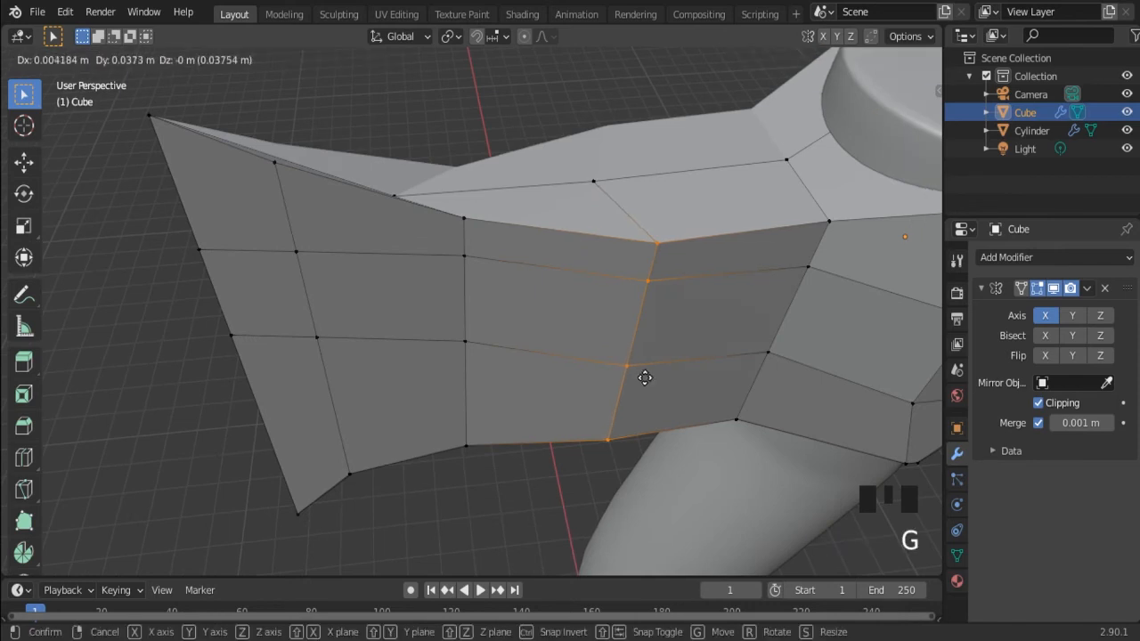
pyautogui.press('x')
pyautogui.click(624, 347)
# Move the two middle centre-line vertices on top of the blade along Y to line up with their loops' side vertices.
pyautogui.moveTo(624, 346); pyautogui.dragTo(356, 148, button='middle')
pyautogui.click(388, 180)
pyautogui.press('g')
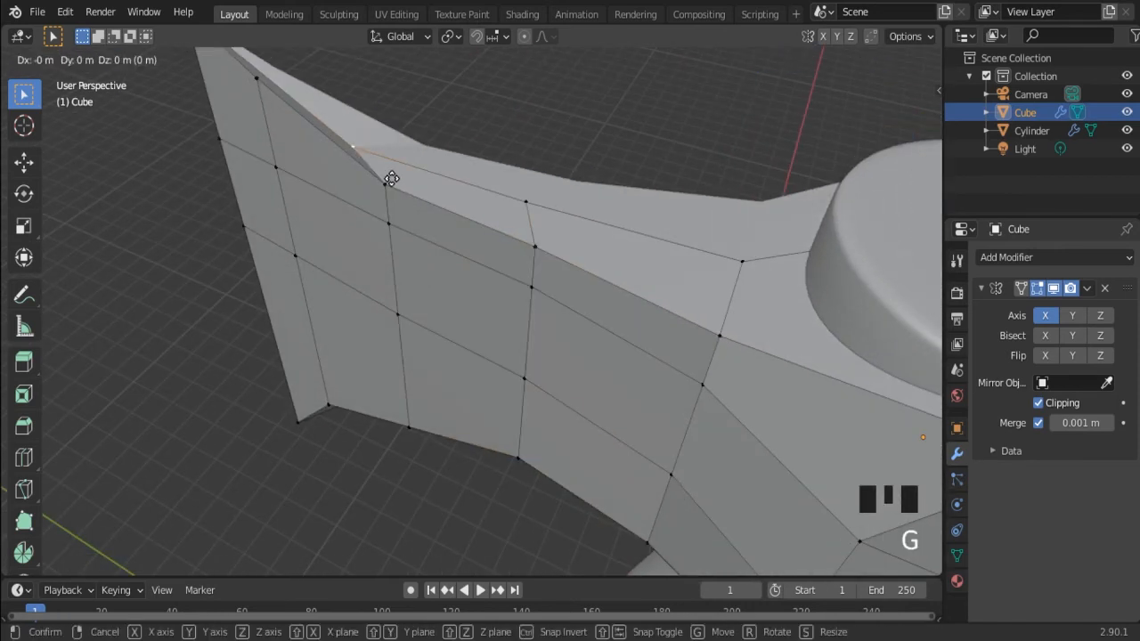
pyautogui.press('x')
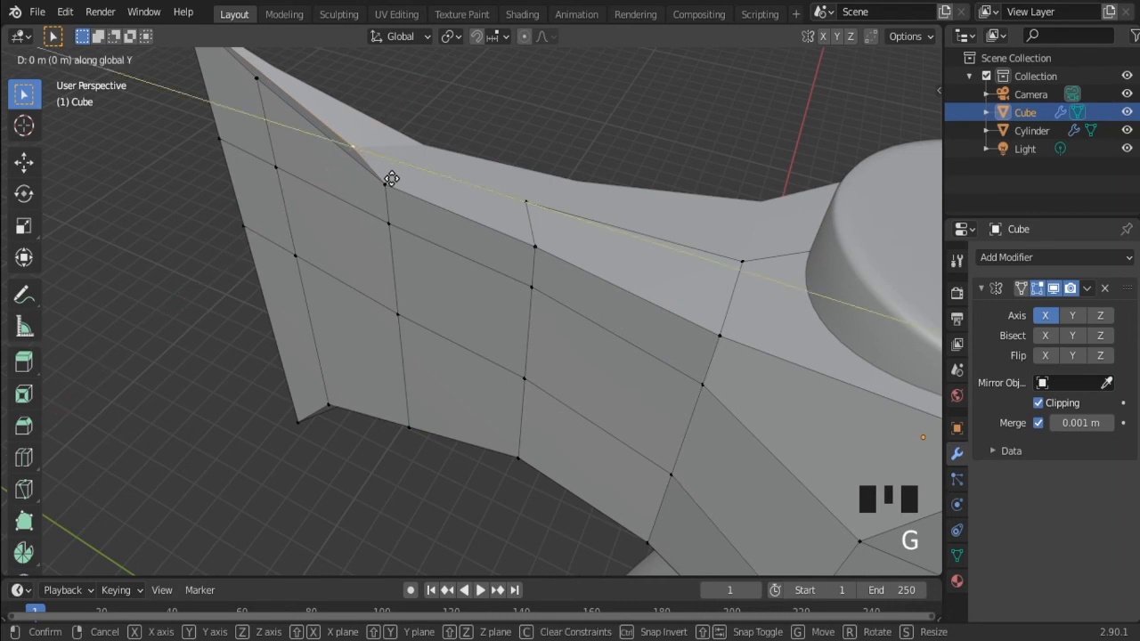
pyautogui.click(390, 178)
pyautogui.moveTo(389, 178); pyautogui.dragTo(527, 337, button='middle')
pyautogui.click(670, 355)
pyautogui.press('g')
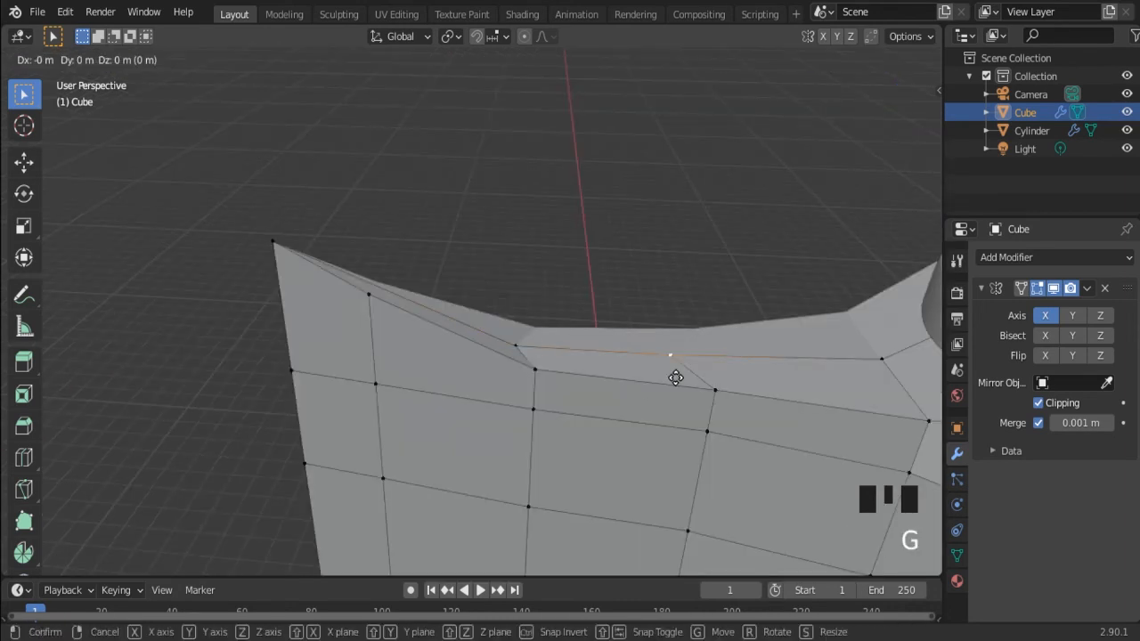
pyautogui.press('y')
pyautogui.click(707, 381)
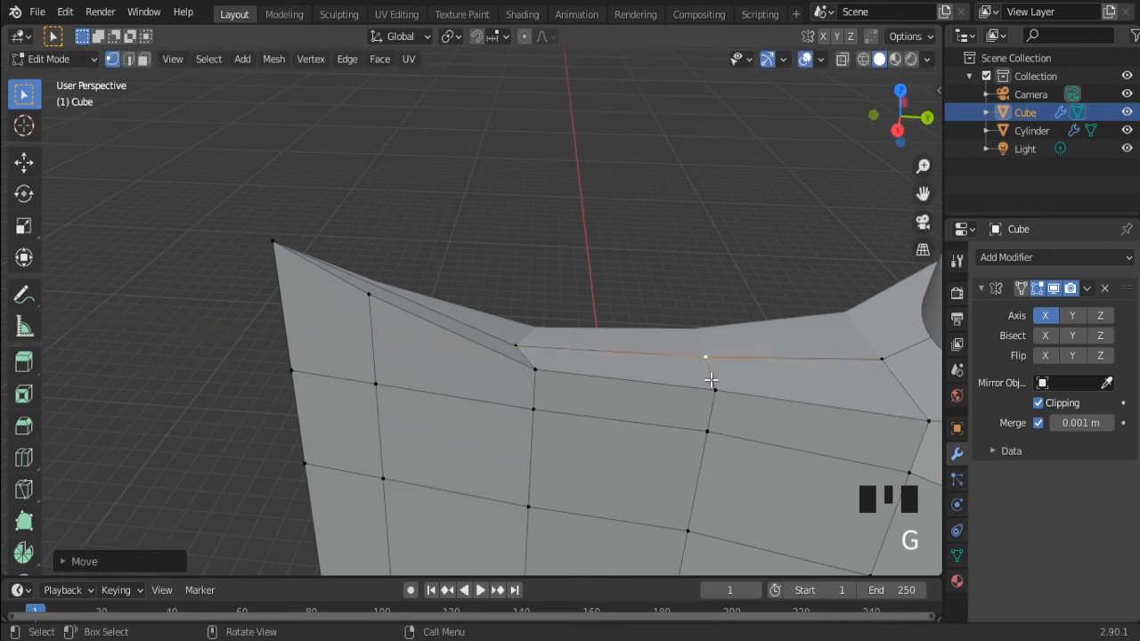
# Select the outer four vertices of the blade's lower horizontal edge row and move them down along Z.
pyautogui.scroll(-3, 641, 389)
pyautogui.moveTo(642, 389); pyautogui.dragTo(537, 326, button='middle')
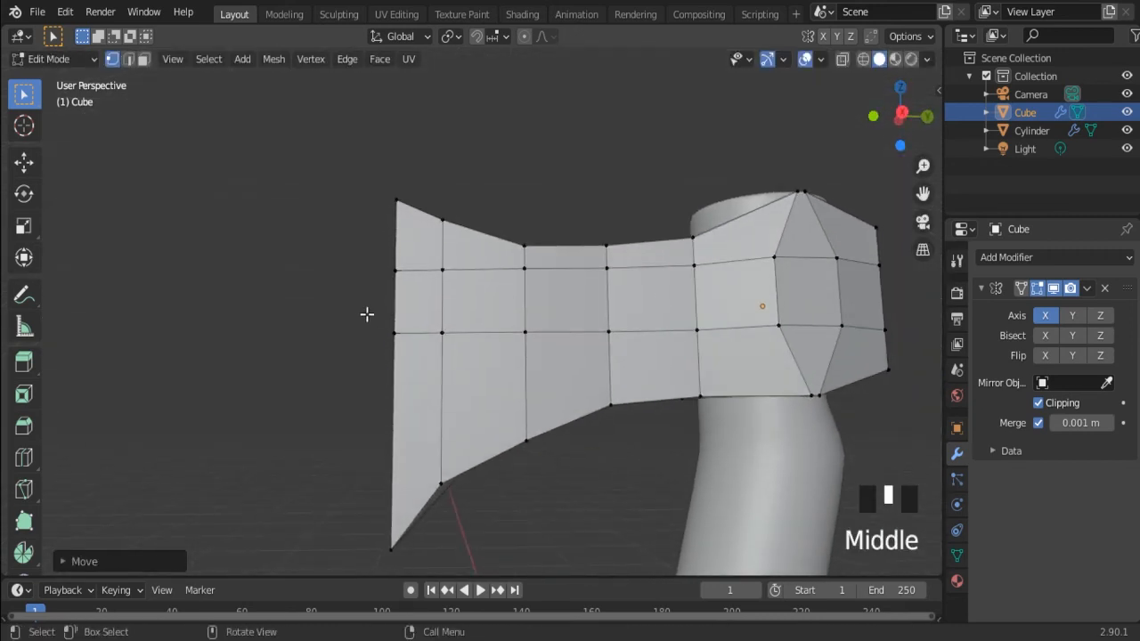
pyautogui.moveTo(363, 264); pyautogui.dragTo(403, 376)
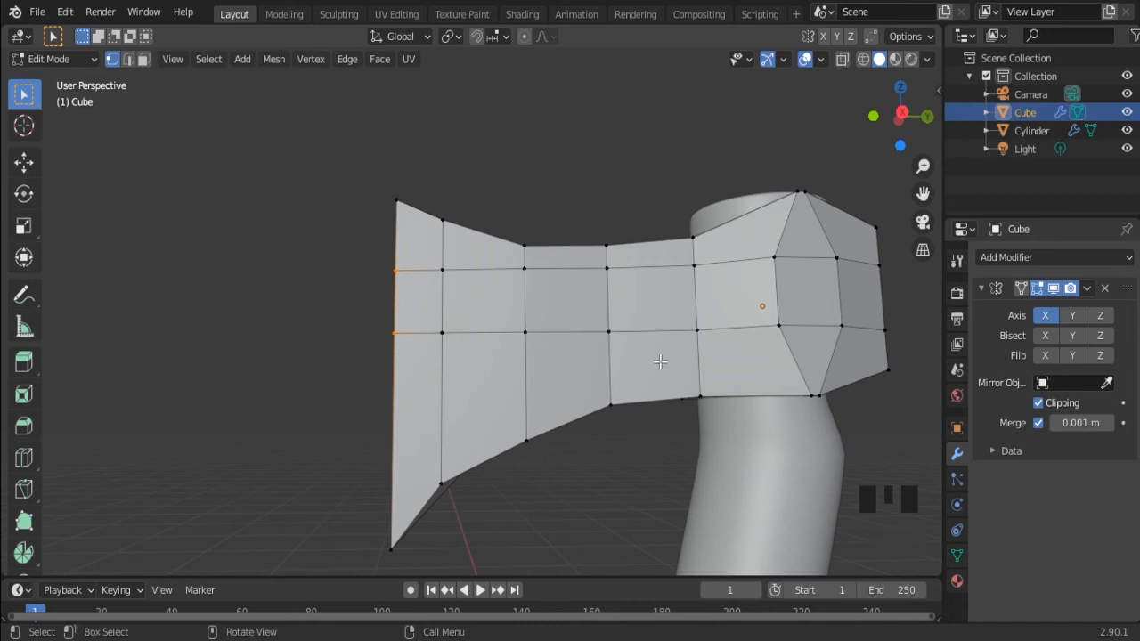
pyautogui.moveTo(363, 313); pyautogui.dragTo(538, 355)
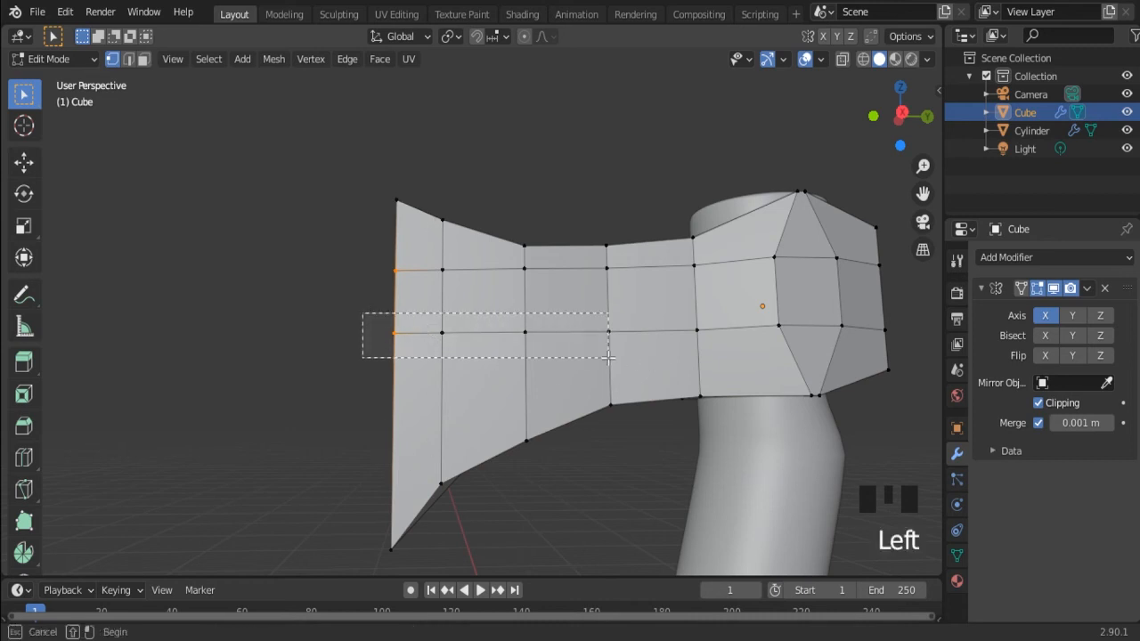
pyautogui.moveTo(648, 358); pyautogui.dragTo(651, 357)
pyautogui.press('g')
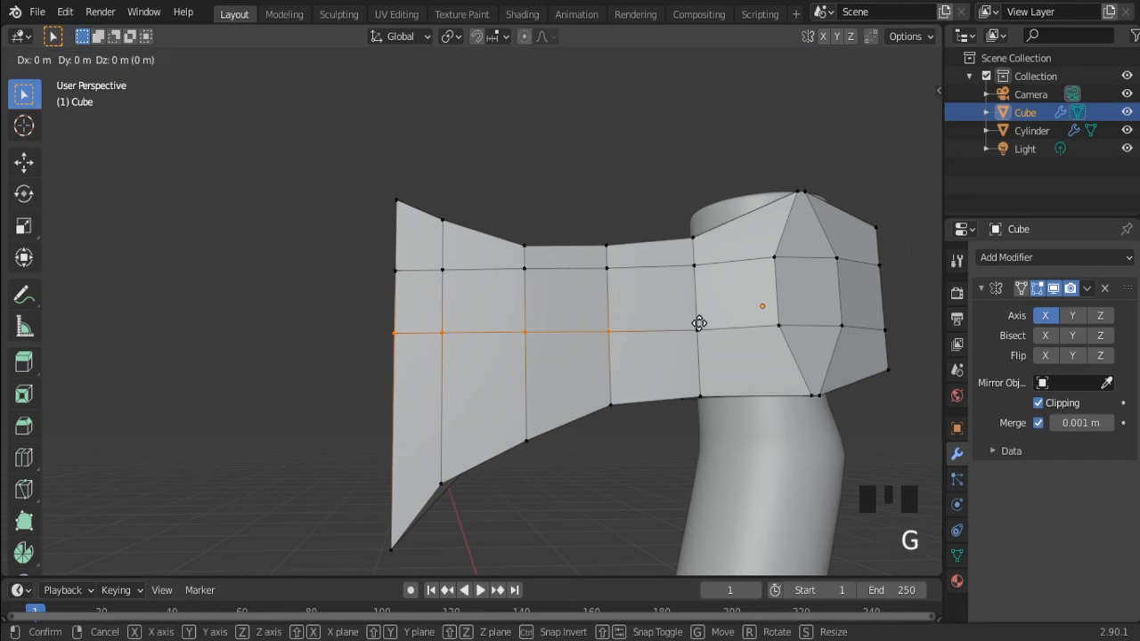
pyautogui.press('z')
pyautogui.click(702, 348)
# Lower the row's outer three vertices in stages along Z so the row slopes evenly down toward the blade edge.
pyautogui.moveTo(359, 330); pyautogui.dragTo(582, 382)
pyautogui.press('g')
pyautogui.press('z')
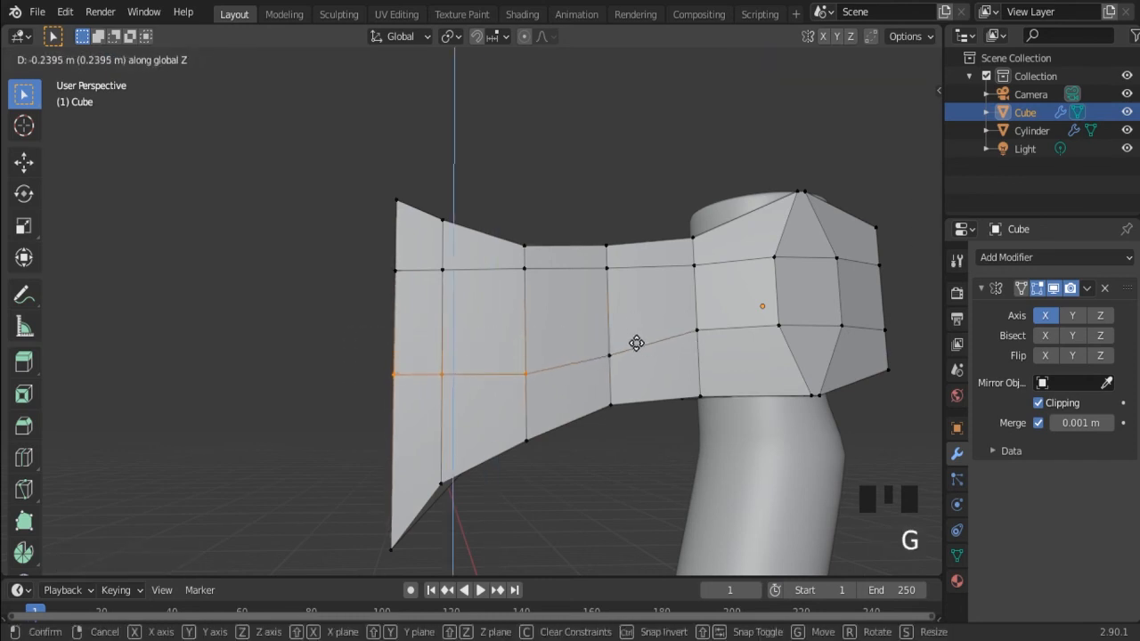
pyautogui.click(638, 346)
pyautogui.press('g')
pyautogui.press('z')
pyautogui.click(384, 395)
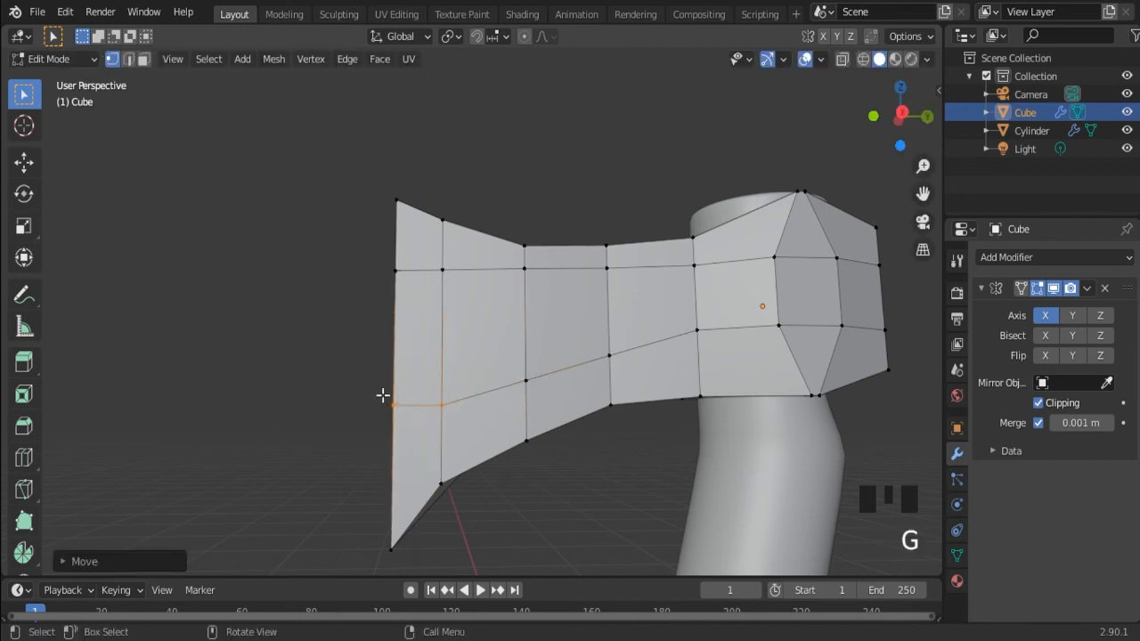
pyautogui.press('g')
pyautogui.press('z')
pyautogui.click(550, 404)
# Select the two middle vertices on the blade edge and move them outward about 0.49 m along Y.
pyautogui.moveTo(322, 244); pyautogui.dragTo(410, 437)
pyautogui.press('g')
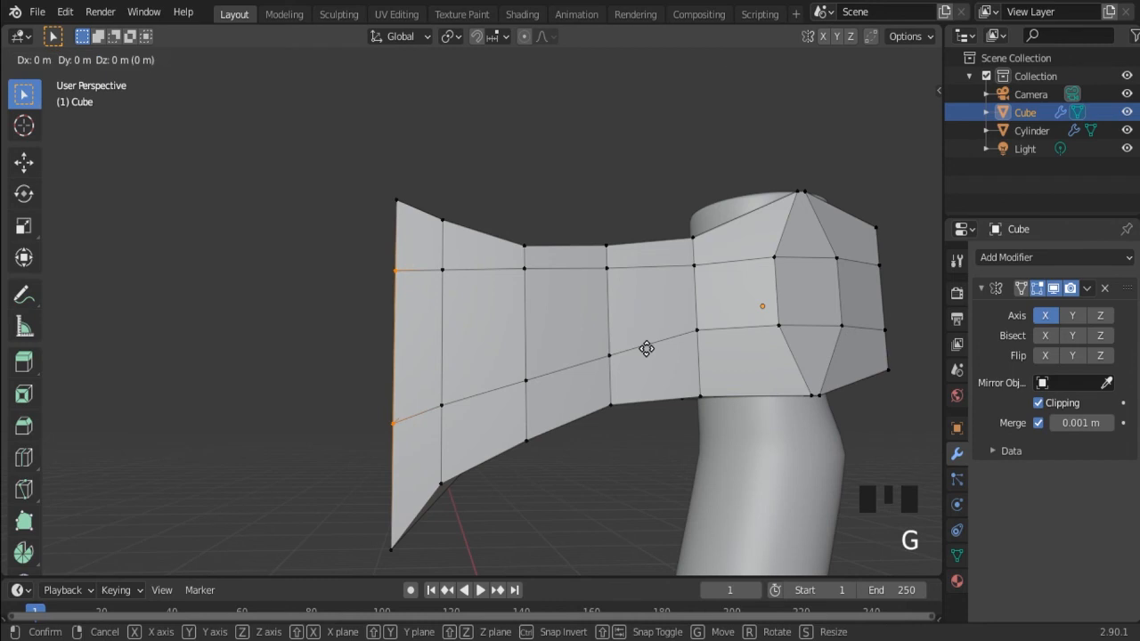
pyautogui.press('y')
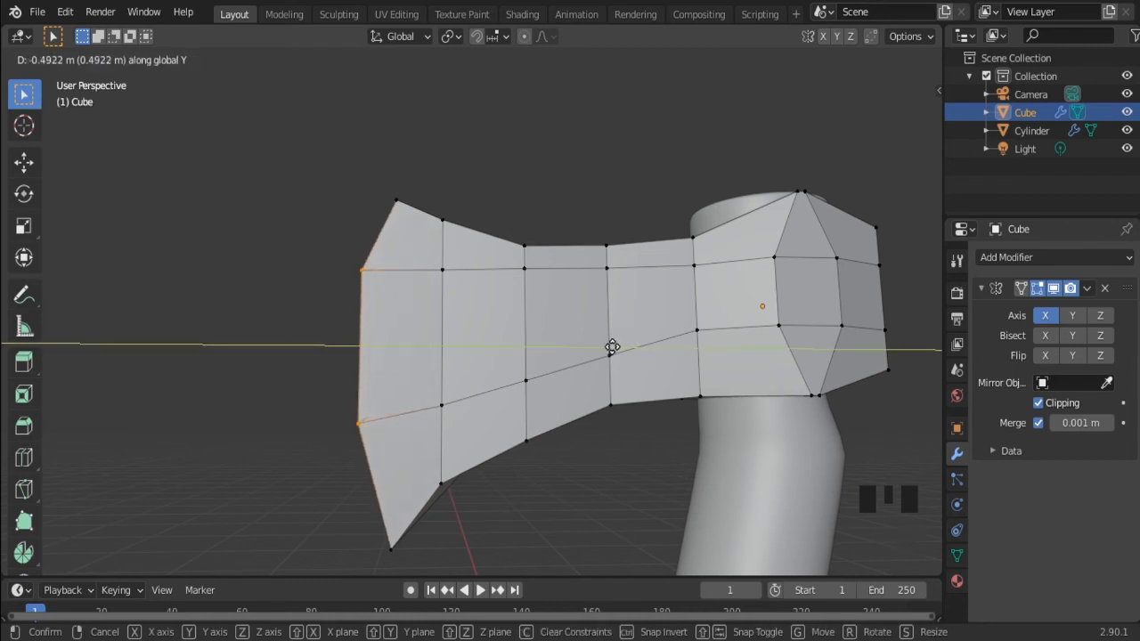
pyautogui.click(612, 347)
# Examine the axe head's overall shape, comparing it in Object Mode and Edit Mode.
pyautogui.scroll(-3, 610, 346)
pyautogui.press('Tab')
pyautogui.press('Tab')
pyautogui.scroll(2, 610, 347)
pyautogui.moveTo(610, 346)
pyautogui.mouseDown(button='middle')
pyautogui.moveTo(537, 433)
pyautogui.moveTo(412, 446)
pyautogui.moveTo(402, 389)
pyautogui.moveTo(436, 377)
pyautogui.moveTo(570, 378)
pyautogui.moveTo(625, 338)
pyautogui.mouseUp(button='middle')
pyautogui.press('Tab')
pyautogui.press('Tab')
pyautogui.scroll(2, 595, 370)
# Switch to Object Mode and apply Shade Smooth to the axe head.
pyautogui.press('Tab')
pyautogui.rightClick(626, 337)
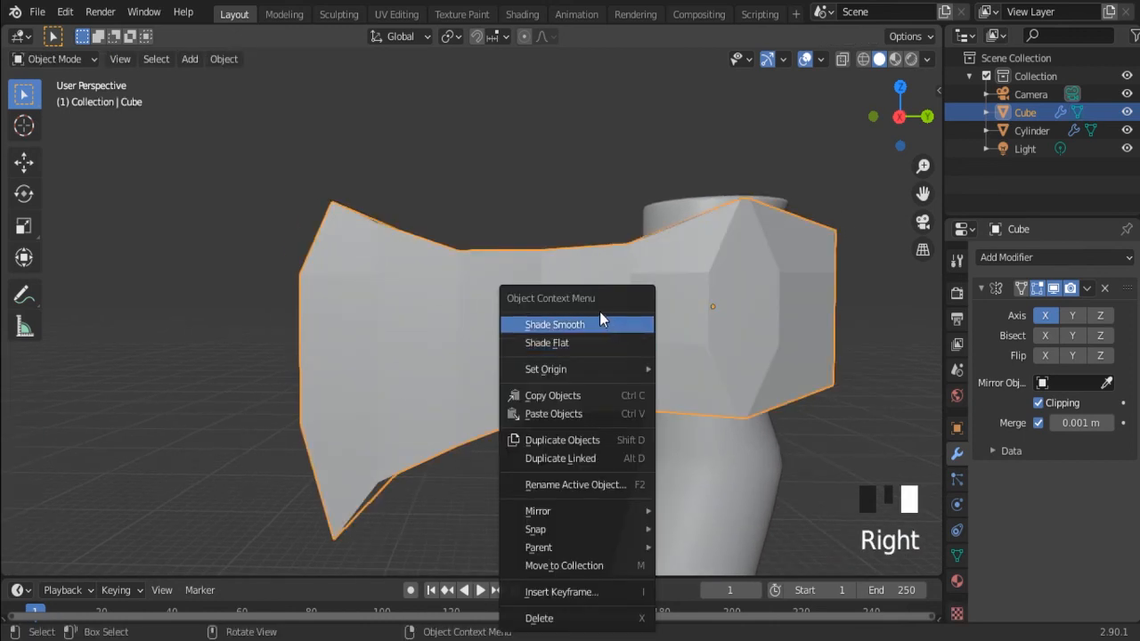
pyautogui.click(600, 325)
# Add a Subdivision Surface modifier to the axe head and inspect the rounded shape.
pyautogui.moveTo(654, 343)
pyautogui.mouseDown(button='middle')
pyautogui.moveTo(555, 351)
pyautogui.moveTo(661, 361)
pyautogui.mouseUp(button='middle')
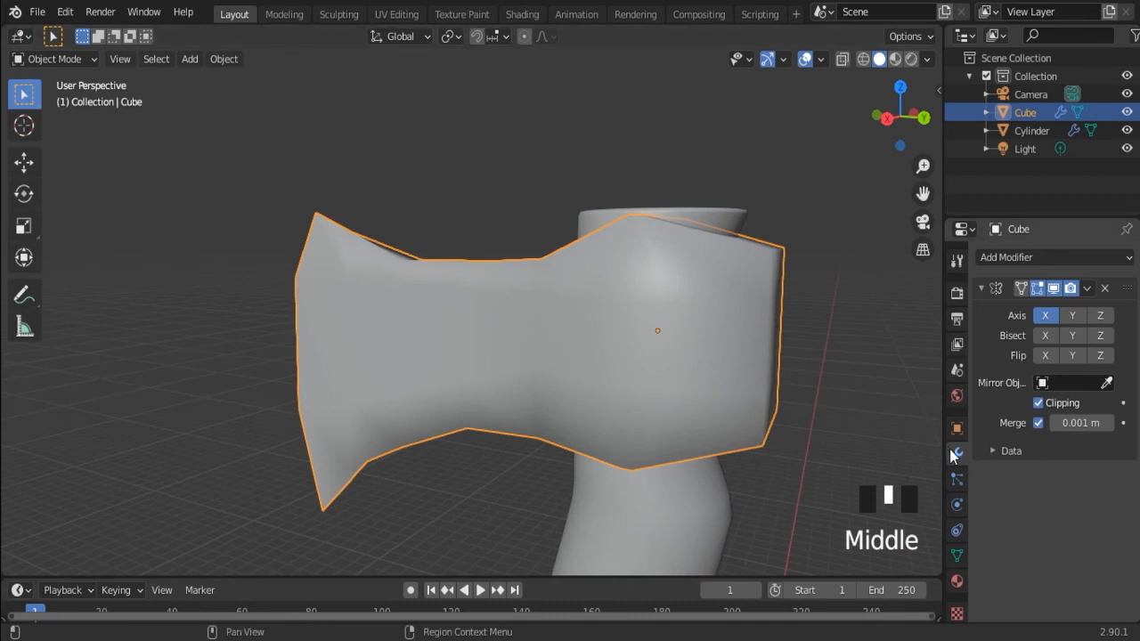
pyautogui.click(1013, 257)
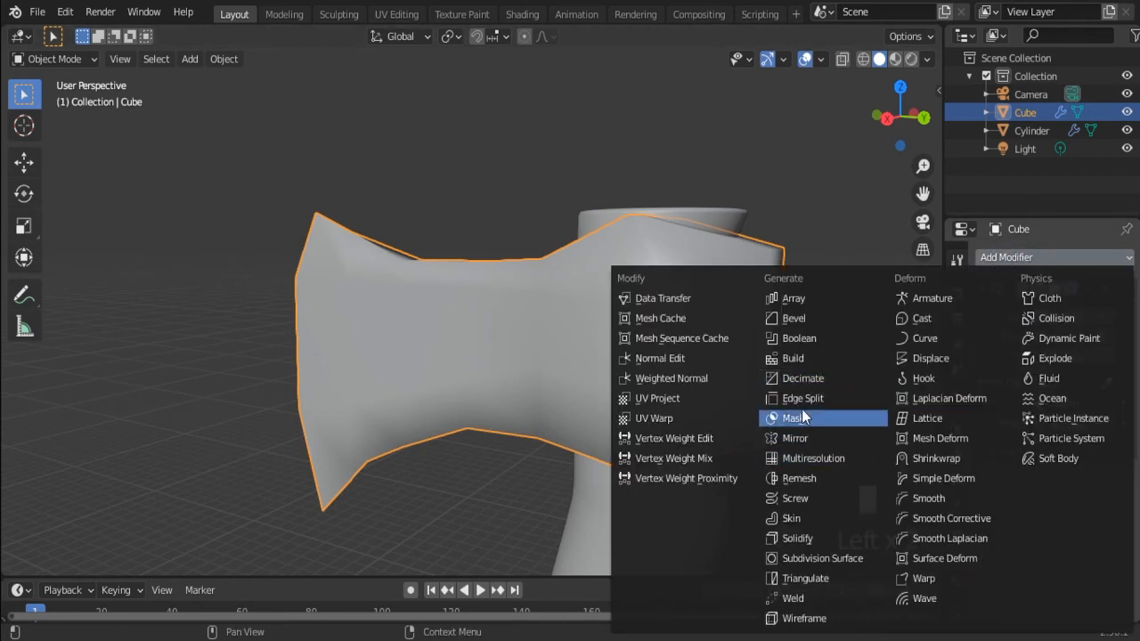
pyautogui.click(831, 562)
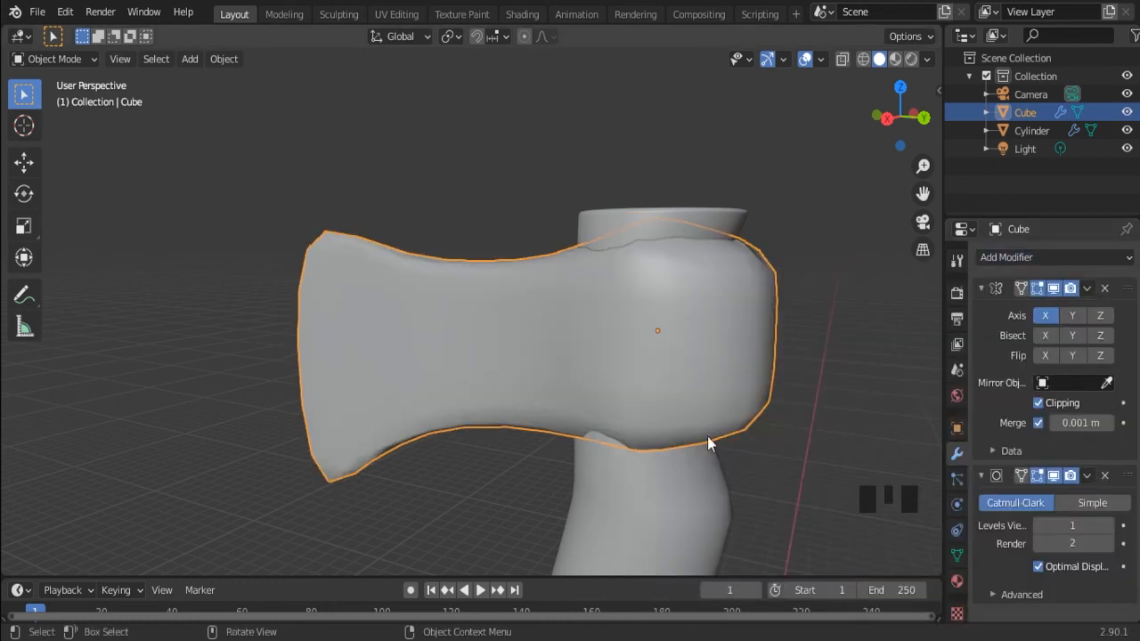
pyautogui.moveTo(501, 361); pyautogui.dragTo(516, 352, button='middle')
pyautogui.moveTo(658, 328); pyautogui.dragTo(535, 361, button='middle')
# In Edit Mode, add a vertical loop cut around the axe head's rear block and slide it close to the back edge.
pyautogui.press('Tab')
pyautogui.moveTo(624, 368); pyautogui.dragTo(710, 382, button='middle')
pyautogui.hotkey('ctrl', 'r')
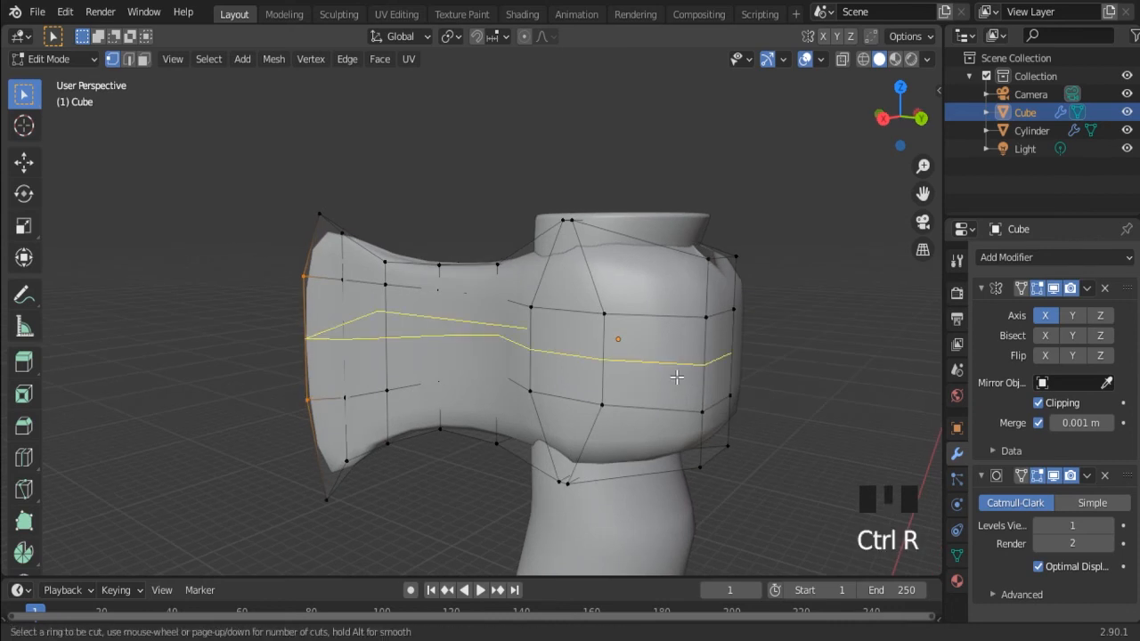
pyautogui.click(686, 326)
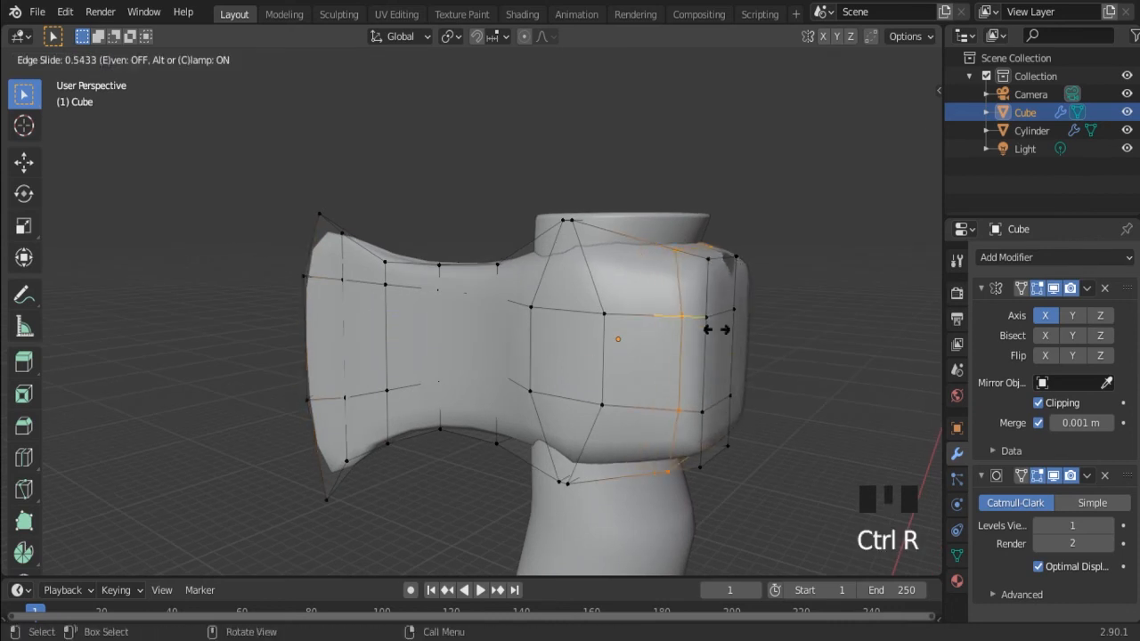
pyautogui.click(734, 337)
# Add two lengthwise loop cuts to the axe head, one slid tight against the lower edge and one against the upper edge.
pyautogui.moveTo(617, 323); pyautogui.dragTo(559, 340, button='middle')
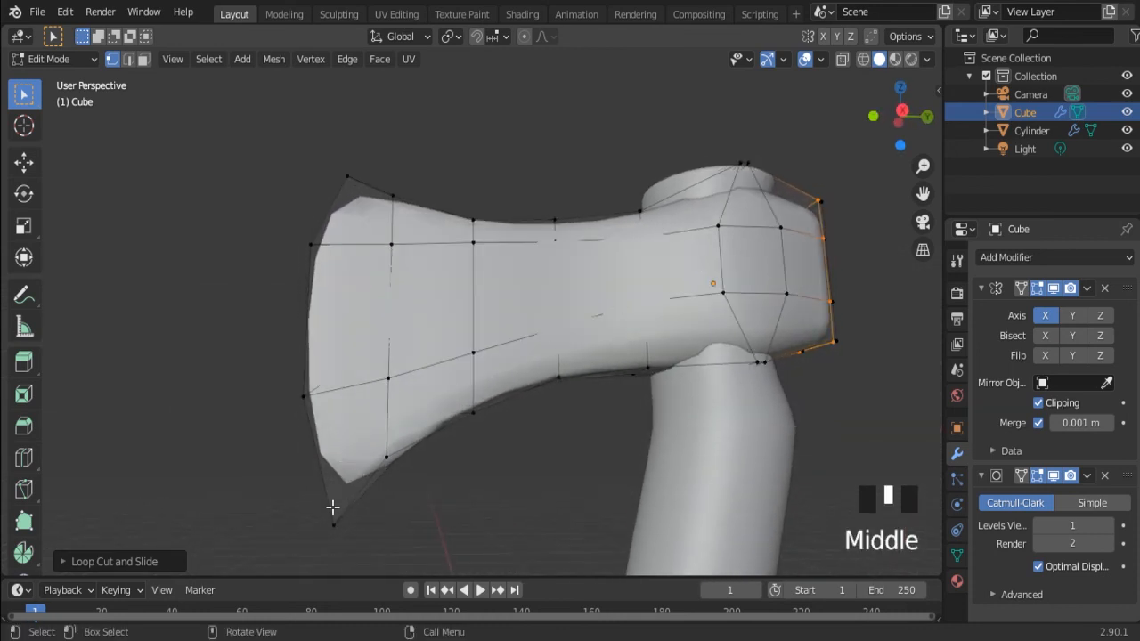
pyautogui.hotkey('ctrl', 'r')
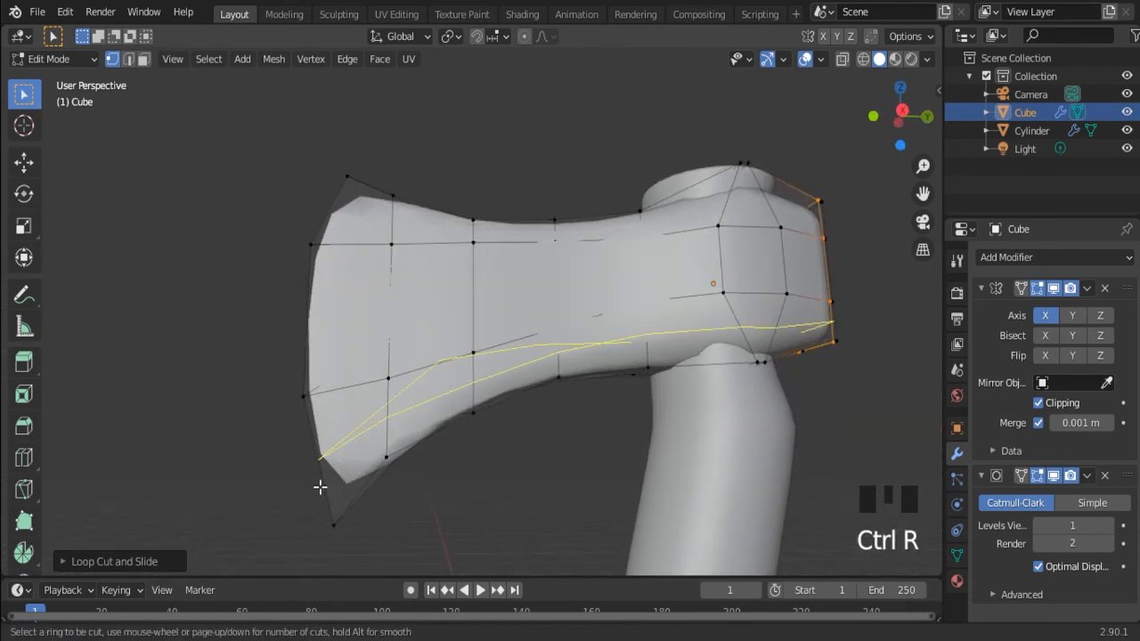
pyautogui.click(320, 488)
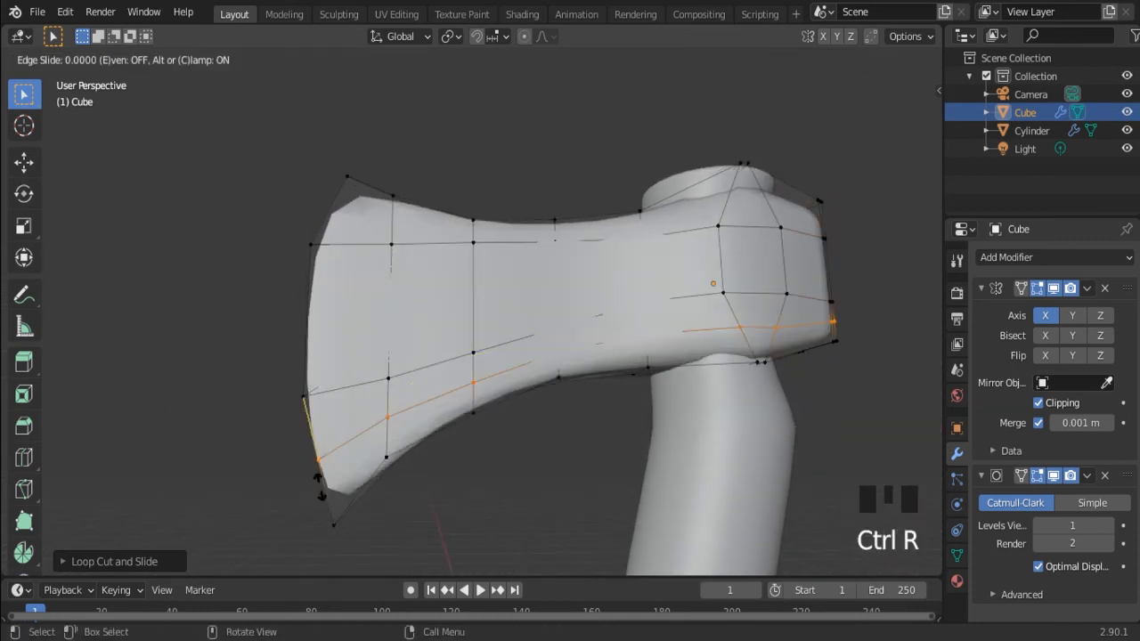
pyautogui.click(318, 547)
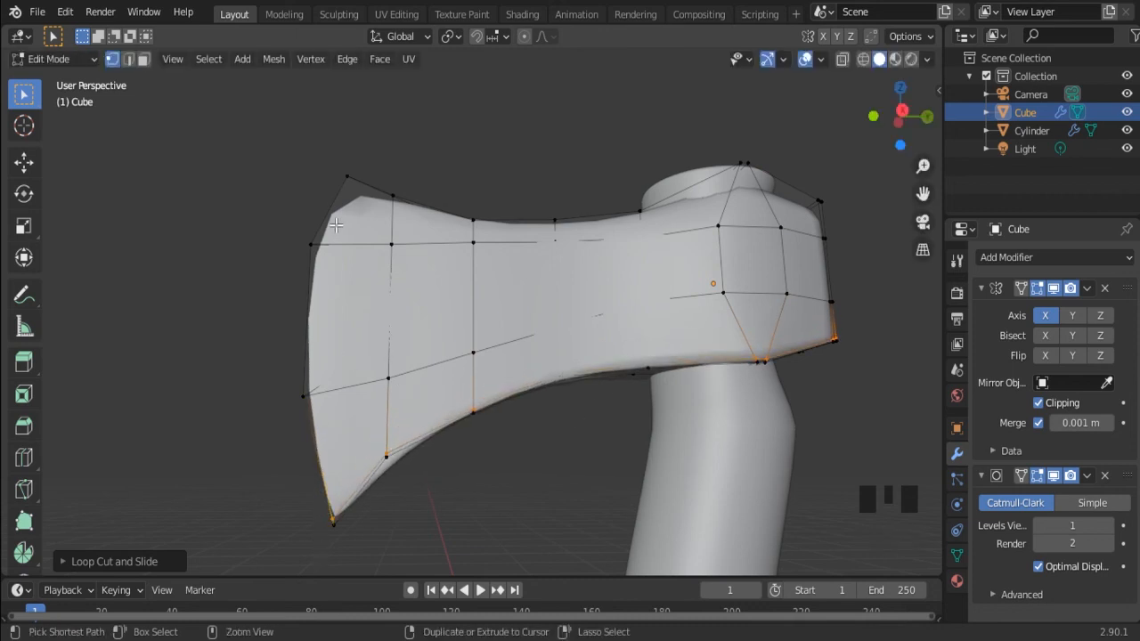
pyautogui.hotkey('ctrl', 'r')
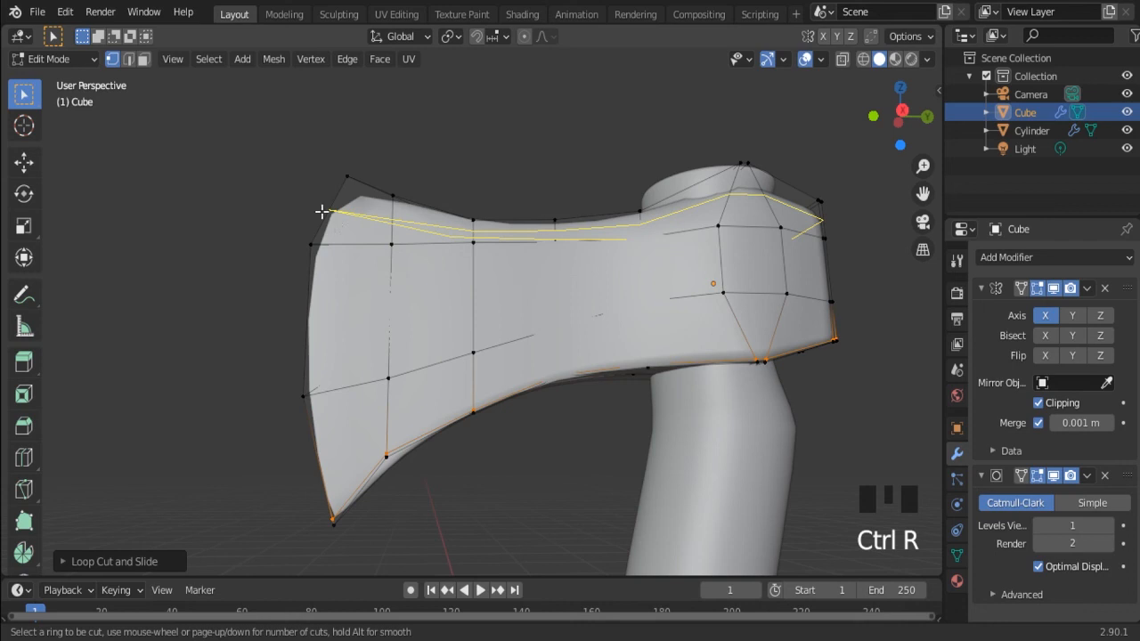
pyautogui.click(321, 211)
pyautogui.click(337, 184)
# Add a loop cut running down the back face of the axe head and slide it close to the outer side edge.
pyautogui.scroll(4, 802, 325)
pyautogui.moveTo(812, 322); pyautogui.dragTo(385, 330, button='middle')
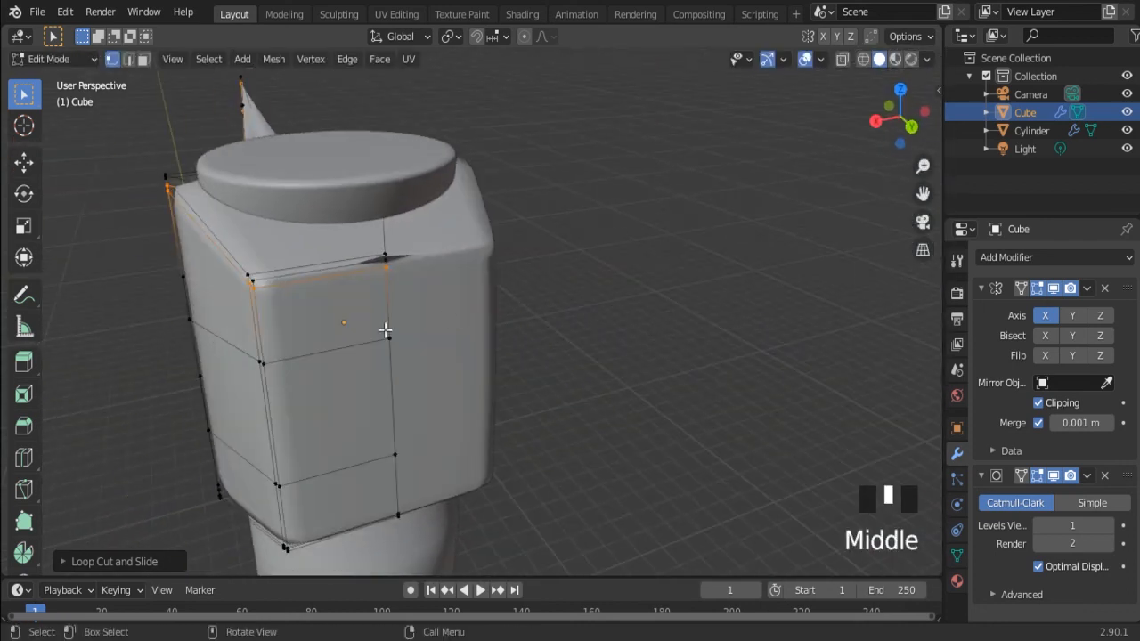
pyautogui.press('3')
pyautogui.click(330, 310)
pyautogui.hotkey('ctrl', 'r')
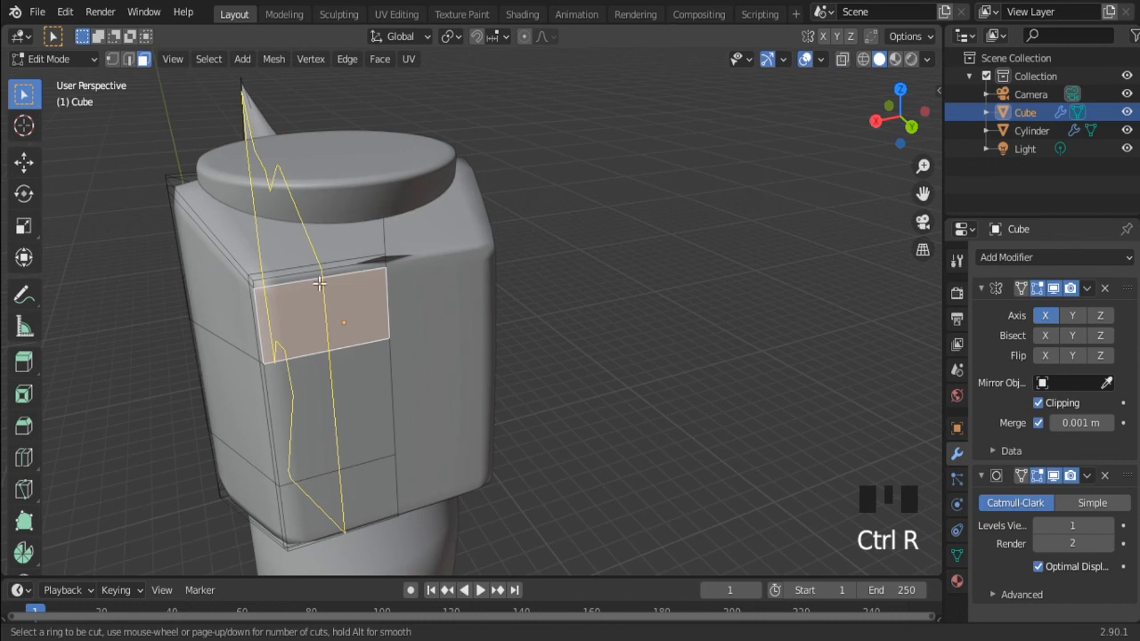
pyautogui.click(319, 268)
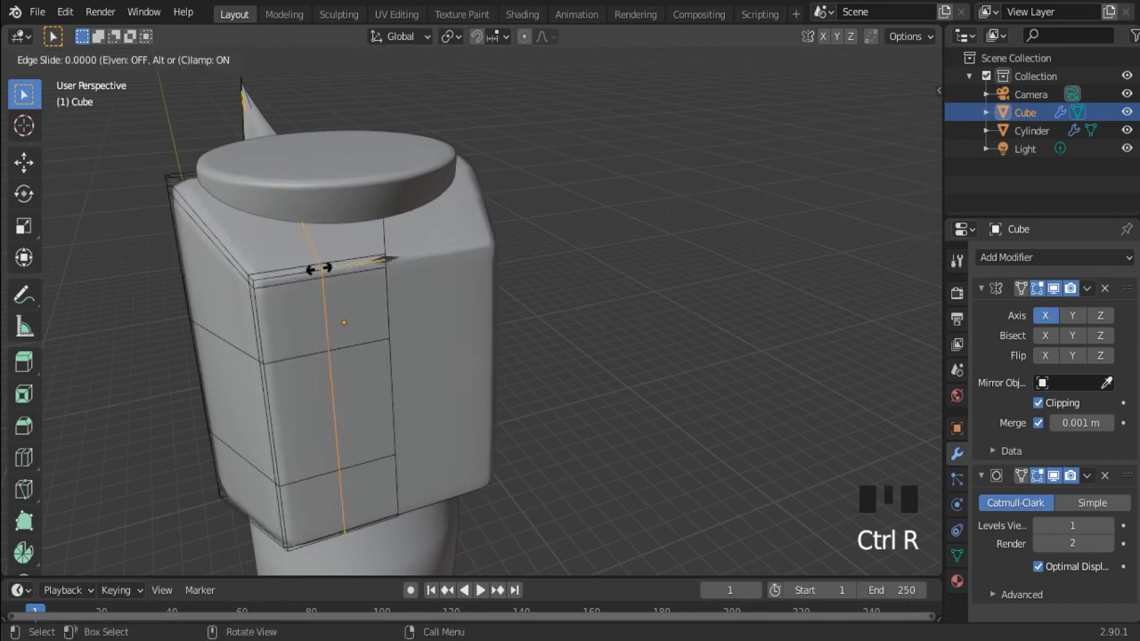
pyautogui.click(263, 300)
# Add another loop cut down the back face of the axe head and slide it towards the mirror centre line.
pyautogui.moveTo(190, 267); pyautogui.dragTo(334, 332, button='middle')
pyautogui.hotkey('ctrl', 'r')
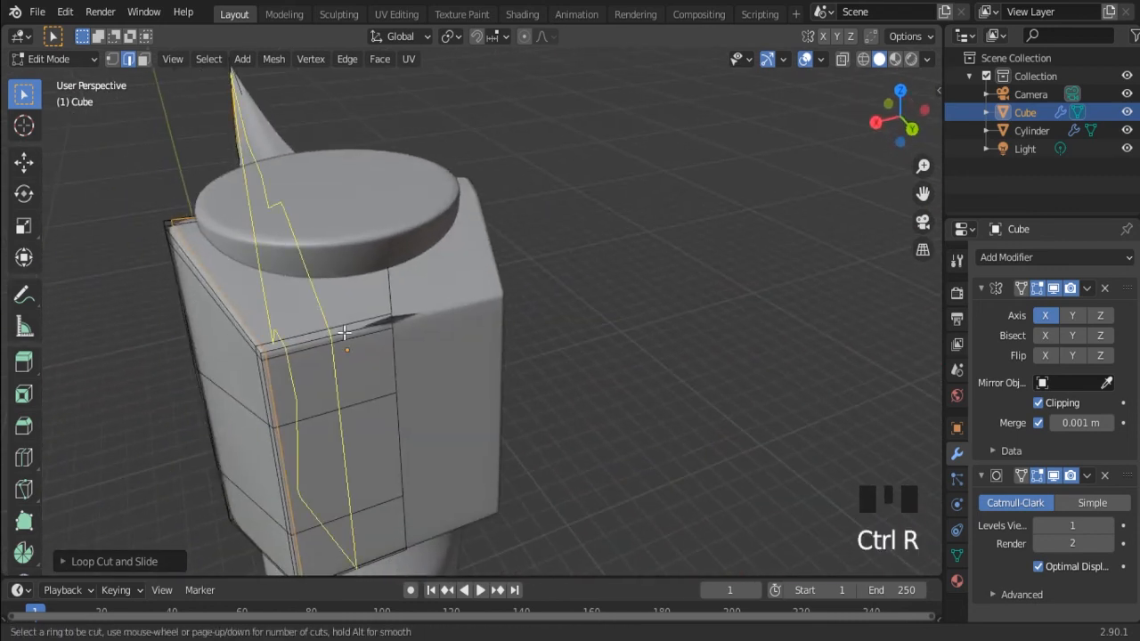
pyautogui.click(344, 333)
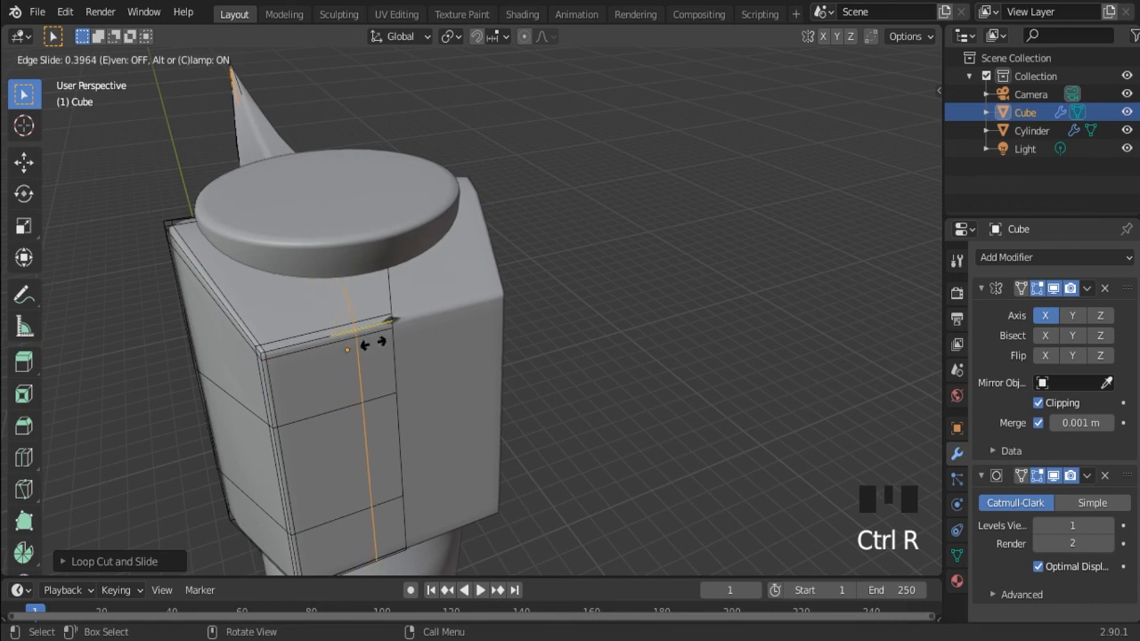
pyautogui.moveTo(372, 343); pyautogui.dragTo(413, 353)
# Compare the sharpened axe head in Edit Mode and Object Mode, ending in Object Mode with the whole axe in view.
pyautogui.moveTo(412, 354); pyautogui.dragTo(558, 262, button='middle')
pyautogui.scroll(-3, 608, 344)
pyautogui.moveTo(609, 344); pyautogui.dragTo(496, 296, button='middle')
pyautogui.press('Tab')
pyautogui.press('Tab')
pyautogui.press('Tab')
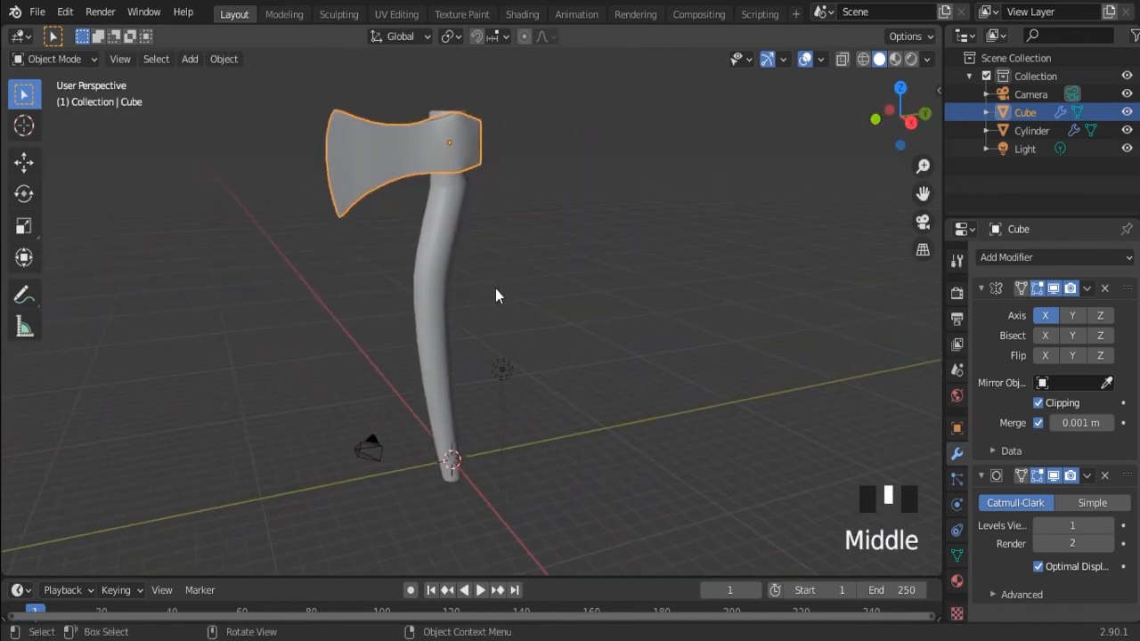